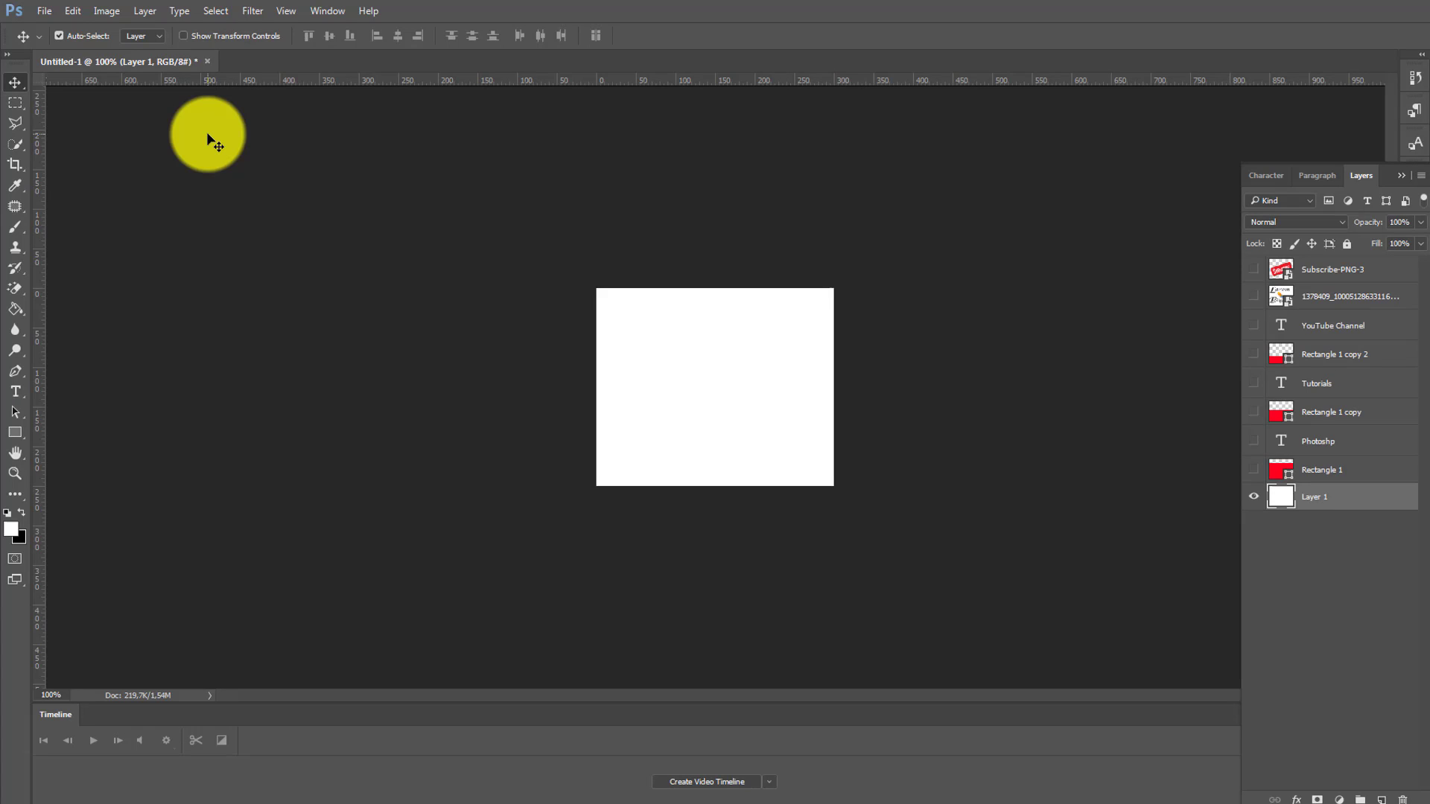
Bring up the New document settings and dismiss them without changes
{"action": "left_click", "coordinate": [46, 10]}
{"action": "key", "text": "ctrl+n"}
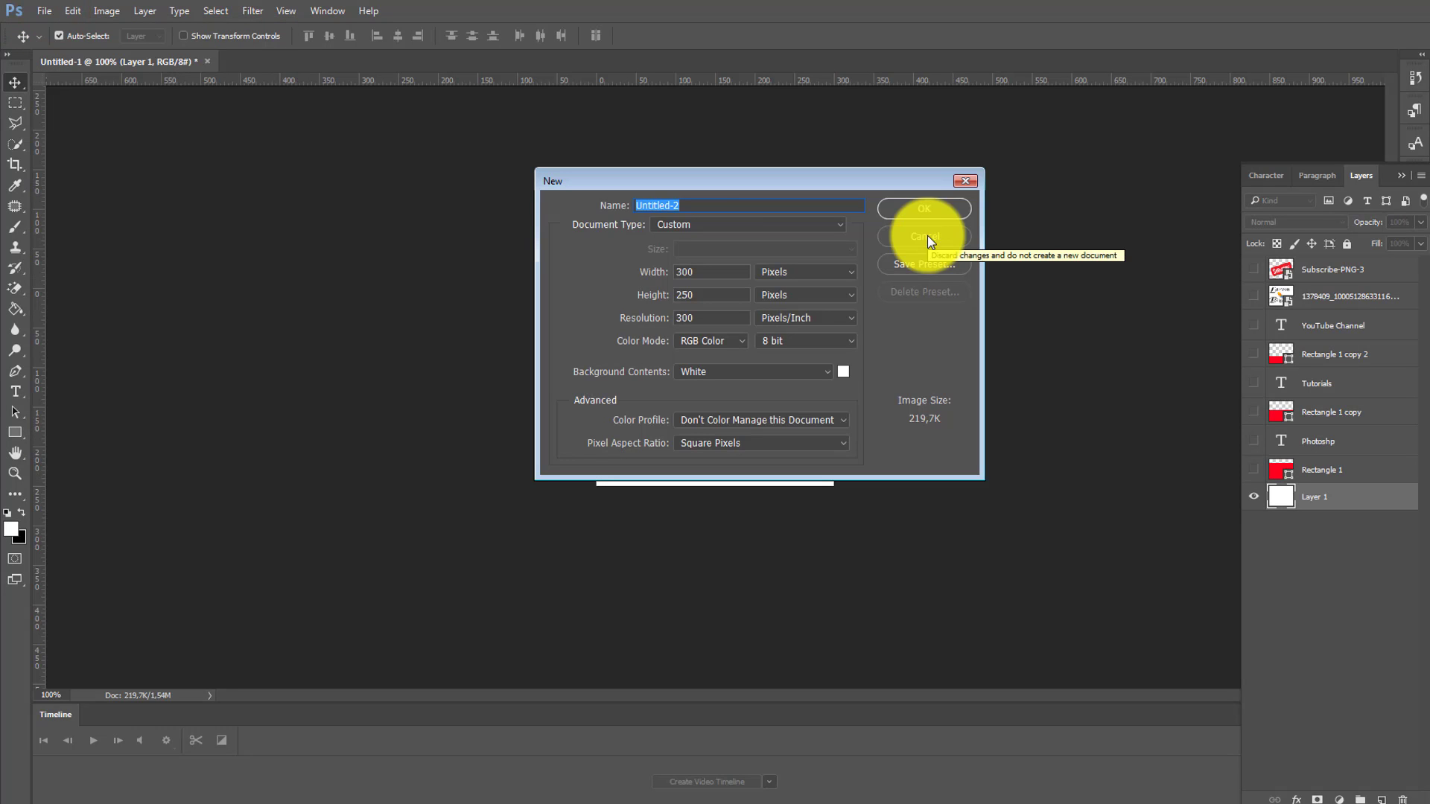
{"action": "left_click", "coordinate": [928, 237]}
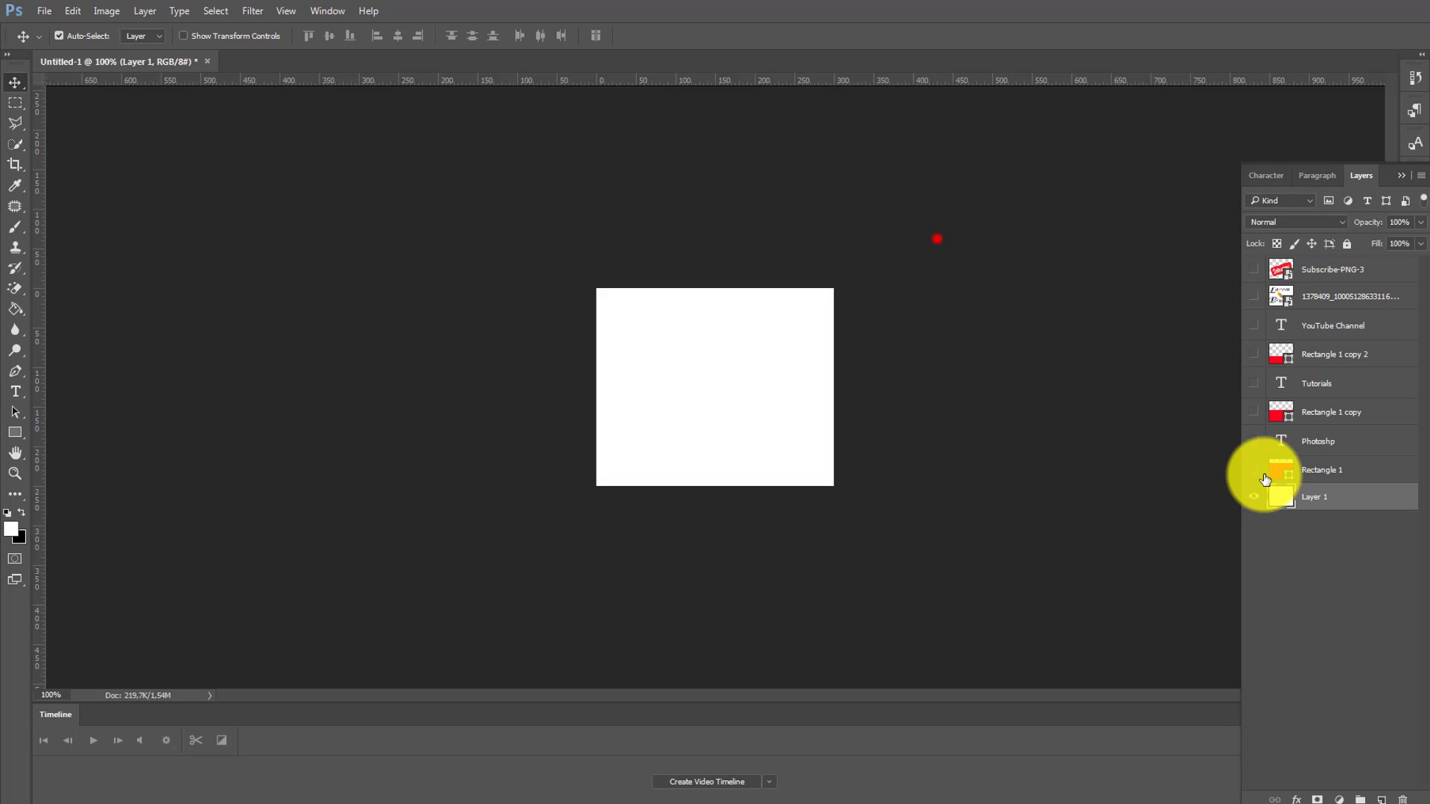
Toggle the Rectangle 1, Photoshp and Tutorials layers on and off to inspect them
{"action": "left_click", "coordinate": [1254, 470]}
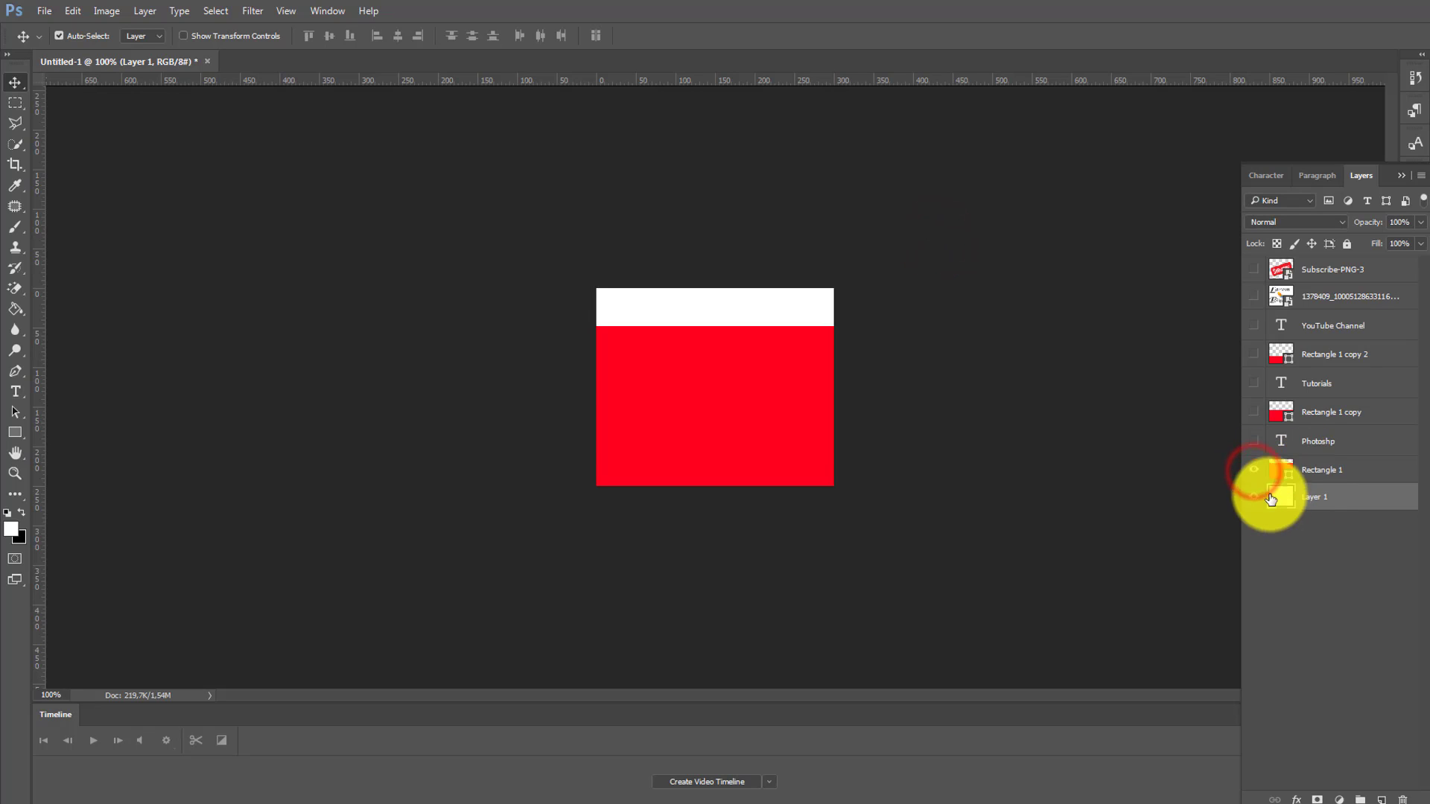
{"action": "left_click", "coordinate": [15, 432]}
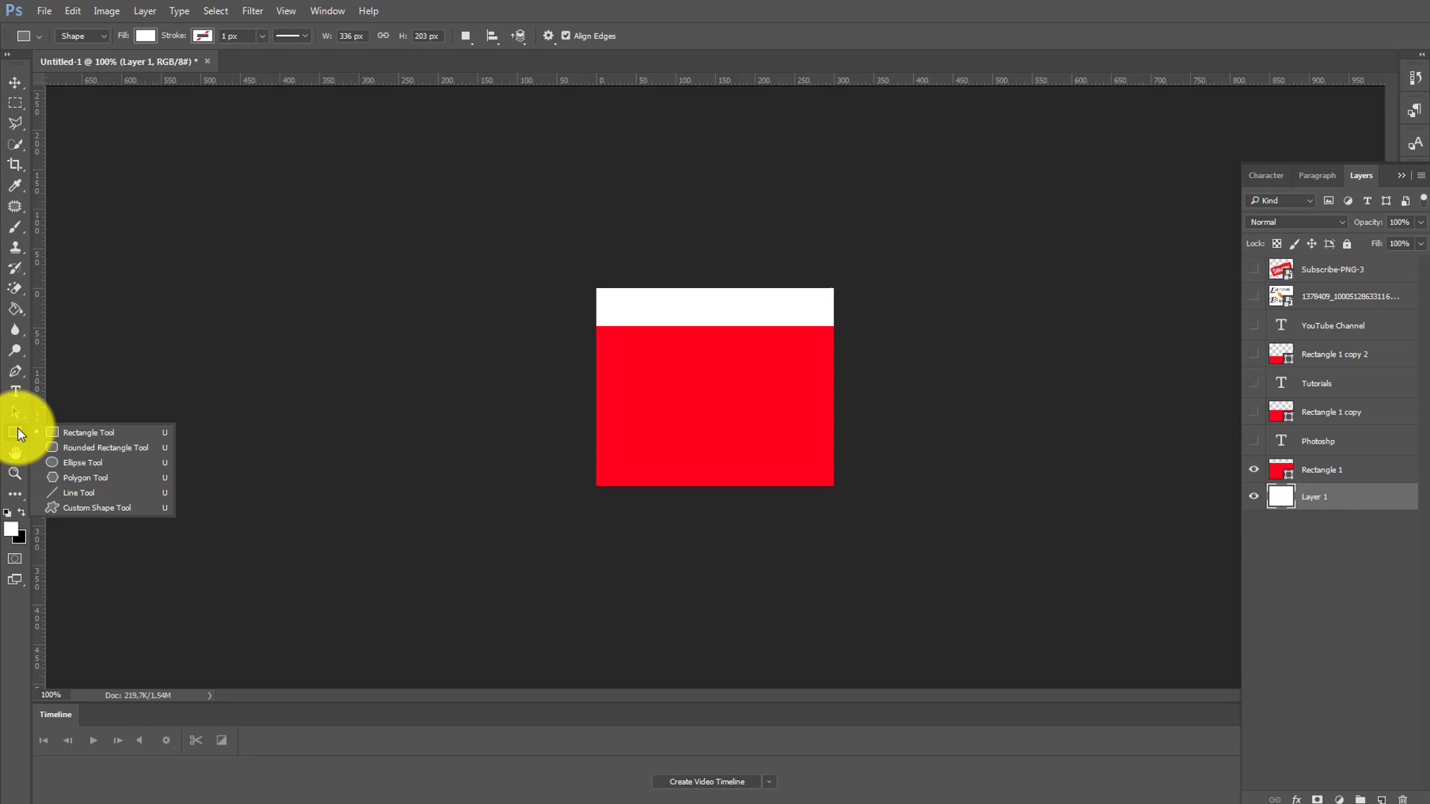
{"action": "left_click", "coordinate": [105, 434]}
{"action": "left_click", "coordinate": [1269, 441]}
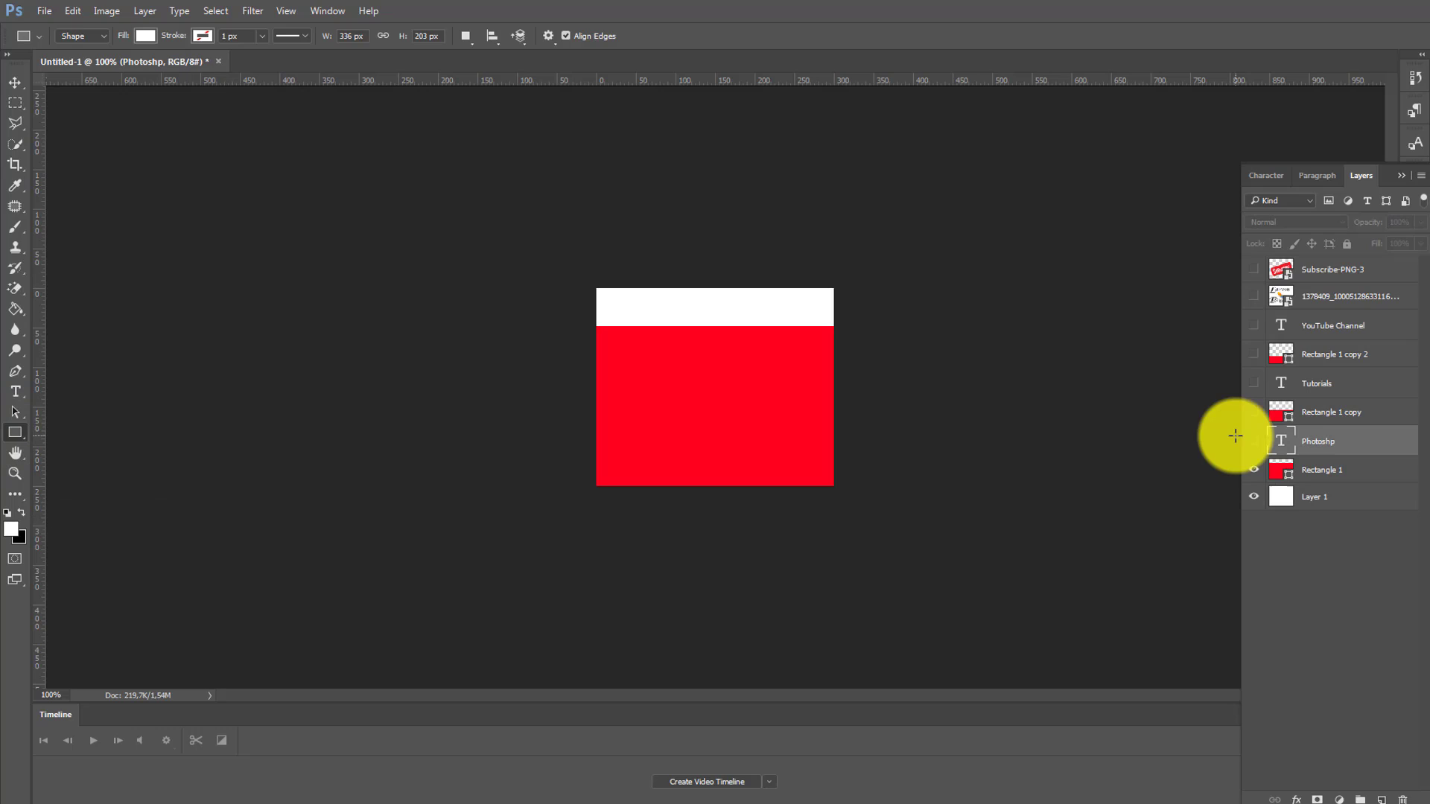
{"action": "left_click", "coordinate": [1254, 441]}
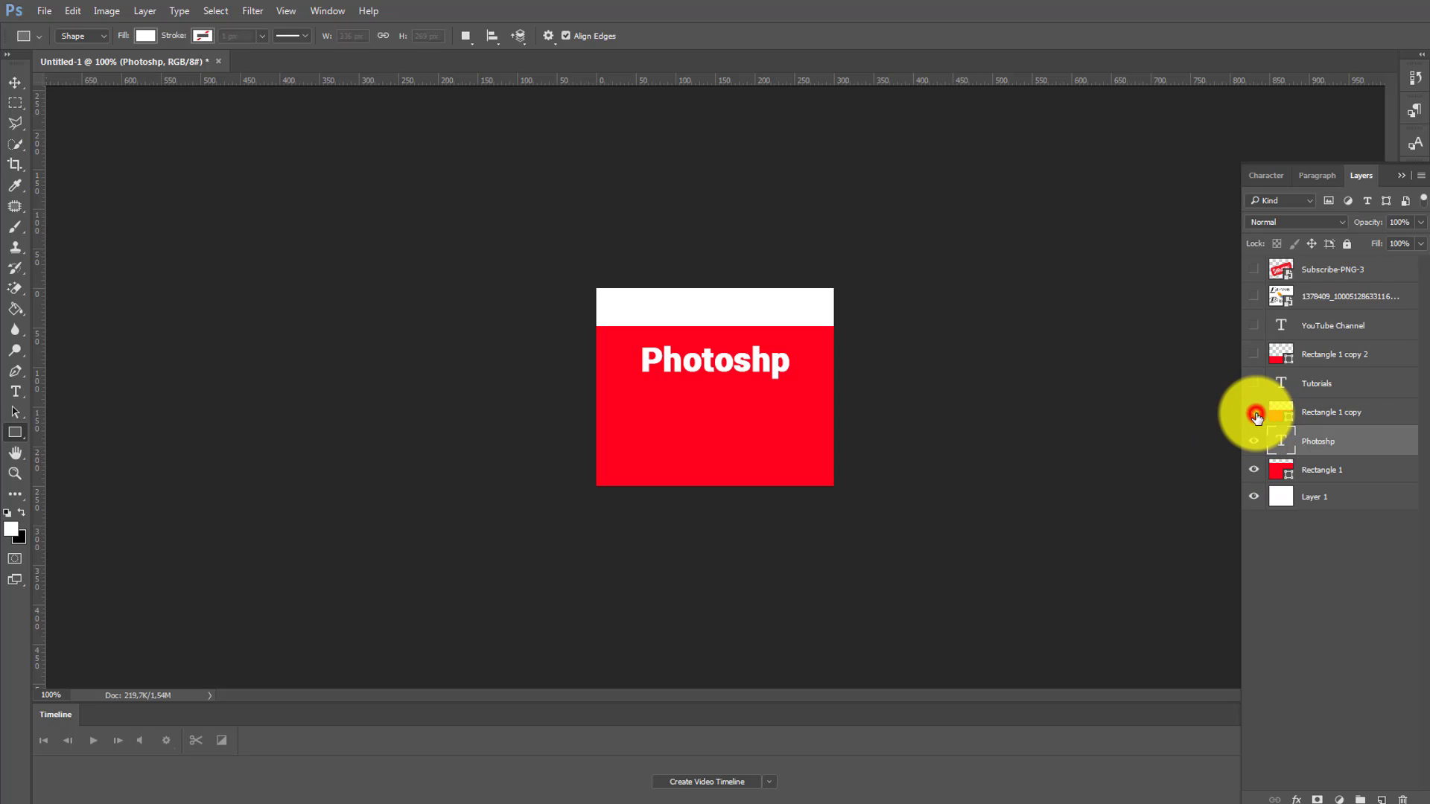
{"action": "left_click", "coordinate": [1254, 469]}
{"action": "left_click", "coordinate": [1254, 441]}
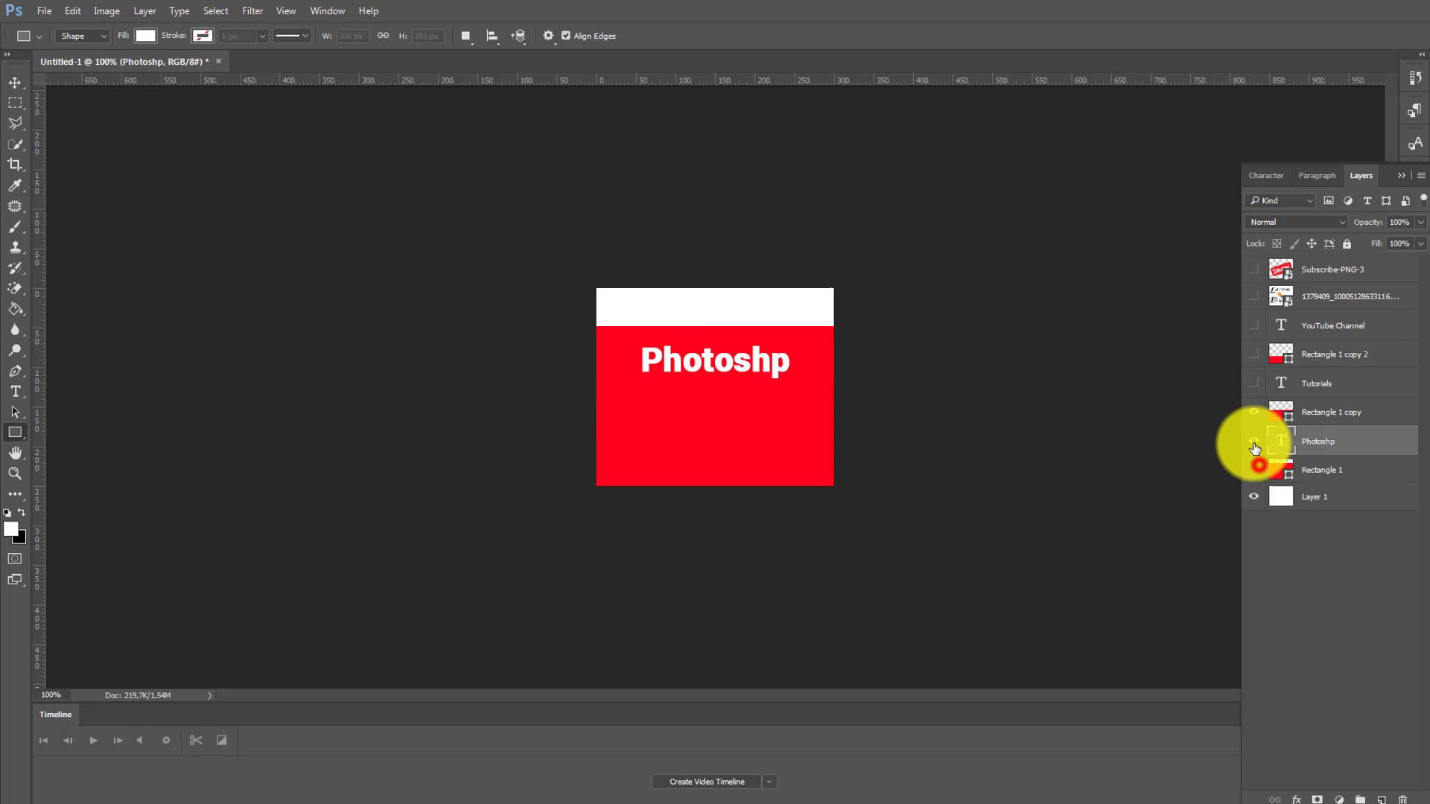
{"action": "left_click", "coordinate": [1253, 383]}
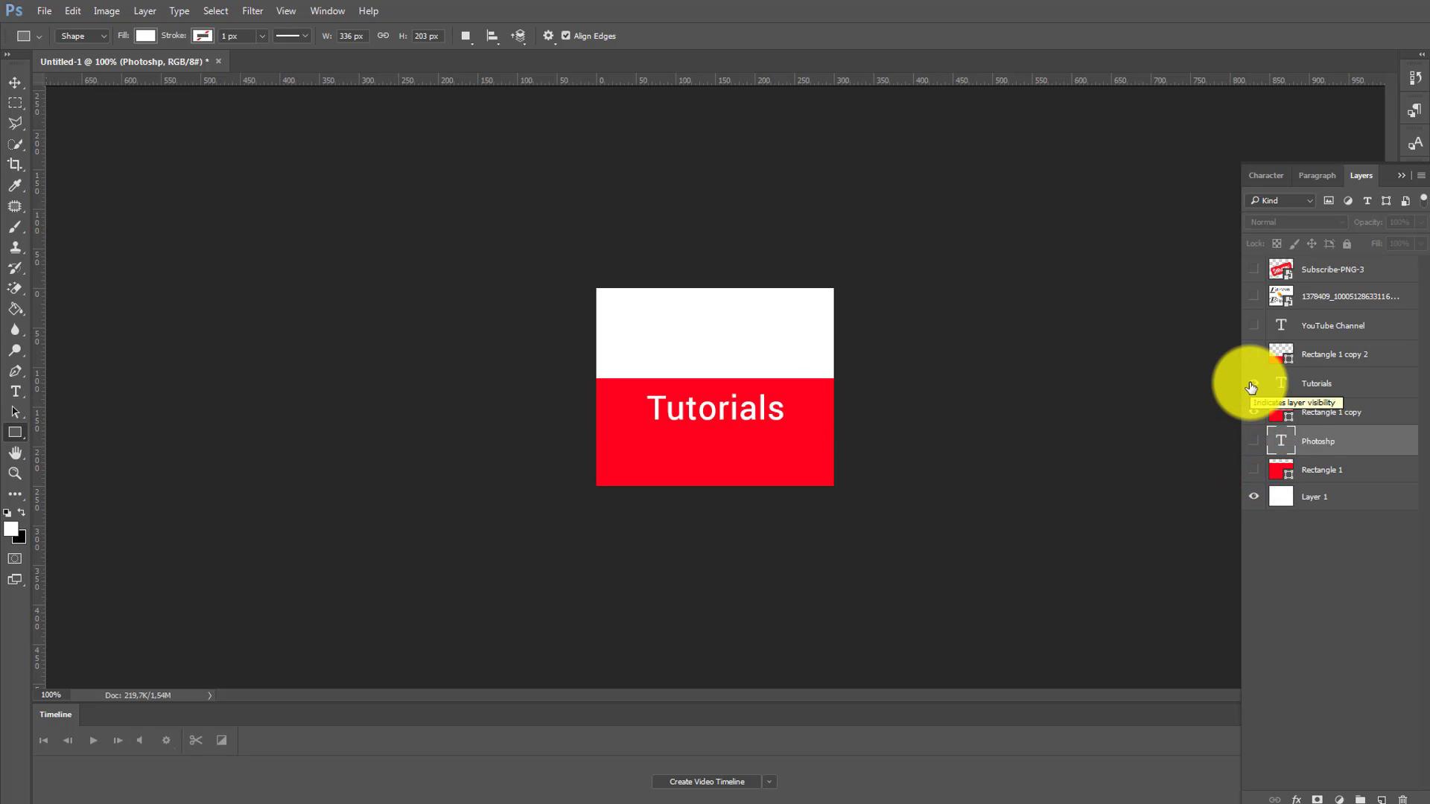
{"action": "left_click", "coordinate": [1253, 383]}
{"action": "left_click", "coordinate": [1254, 411]}
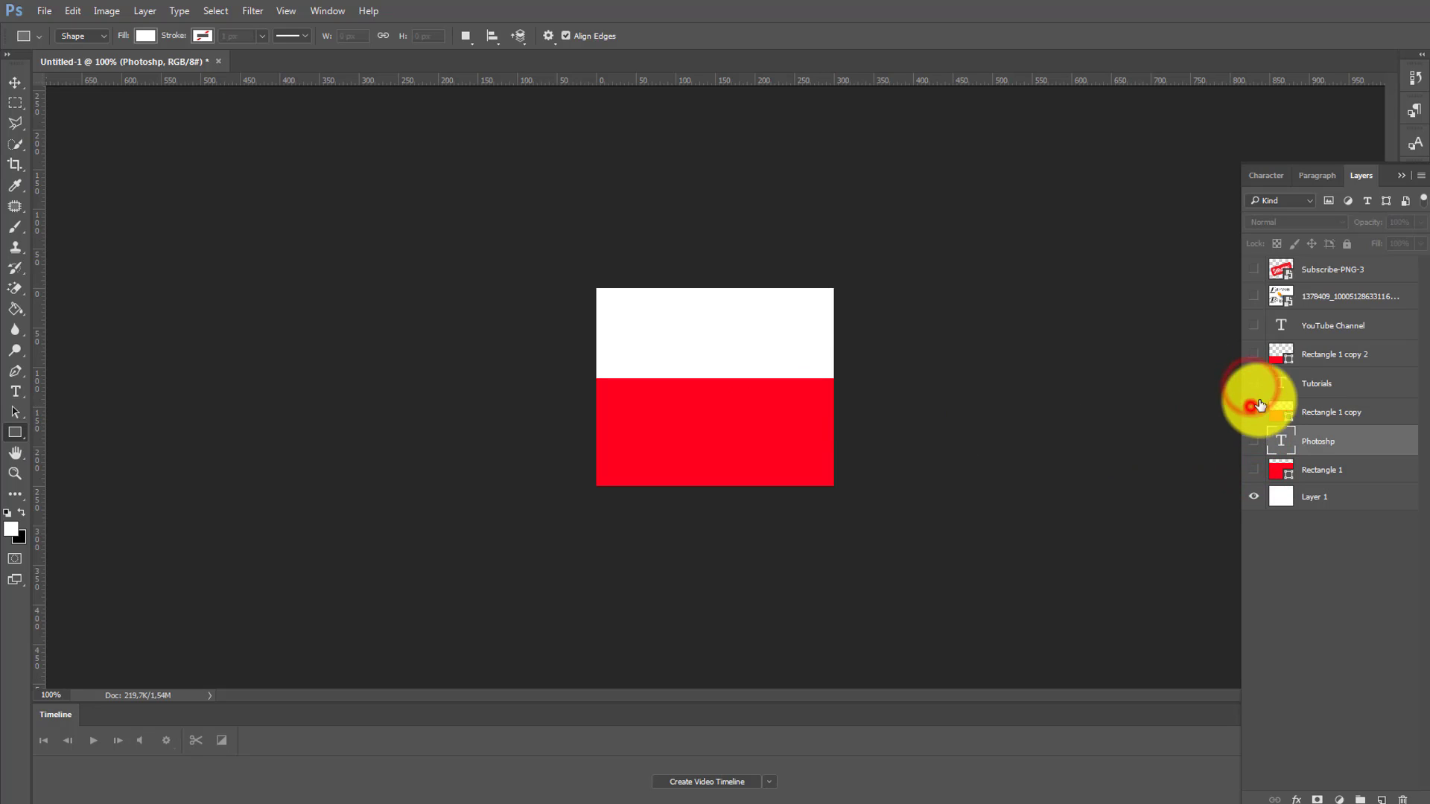
Preview the YouTube Channel band, Larem Designer logo and SUBSCRIBE badge, then select white Layer 1
{"action": "left_click", "coordinate": [1253, 354]}
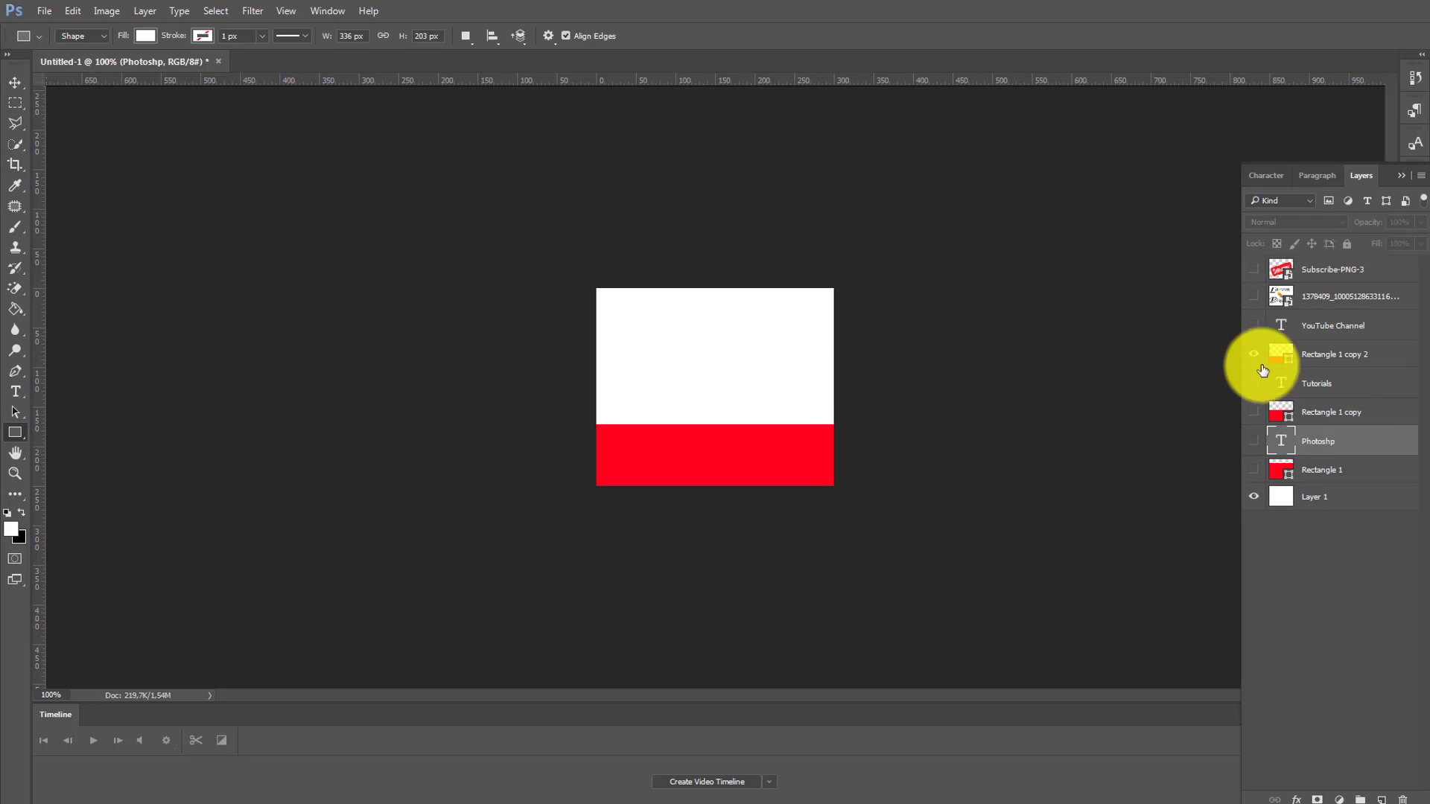
{"action": "left_click", "coordinate": [1255, 325]}
{"action": "left_click", "coordinate": [1252, 327]}
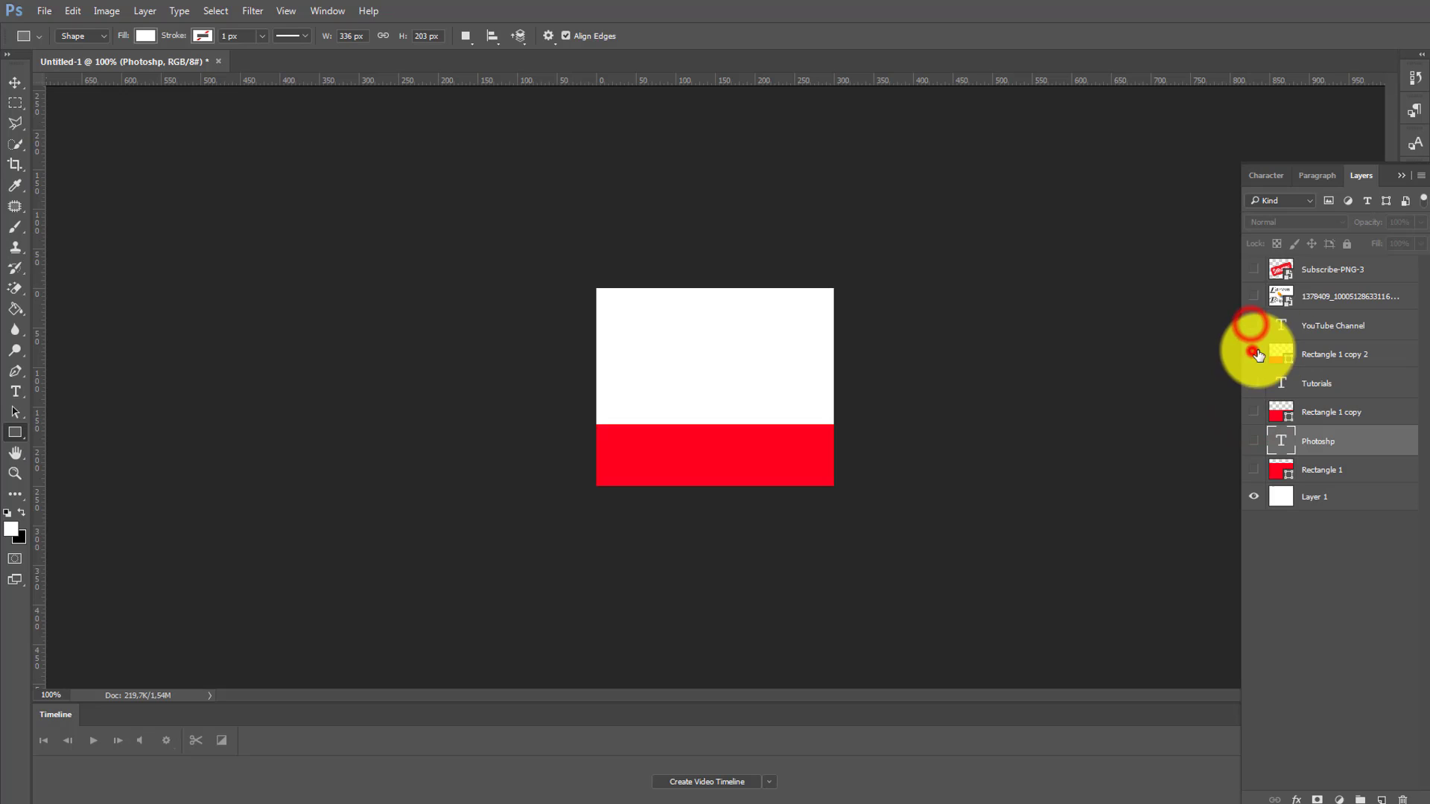
{"action": "left_click", "coordinate": [1253, 354]}
{"action": "left_click", "coordinate": [1253, 296]}
{"action": "left_click", "coordinate": [1253, 296]}
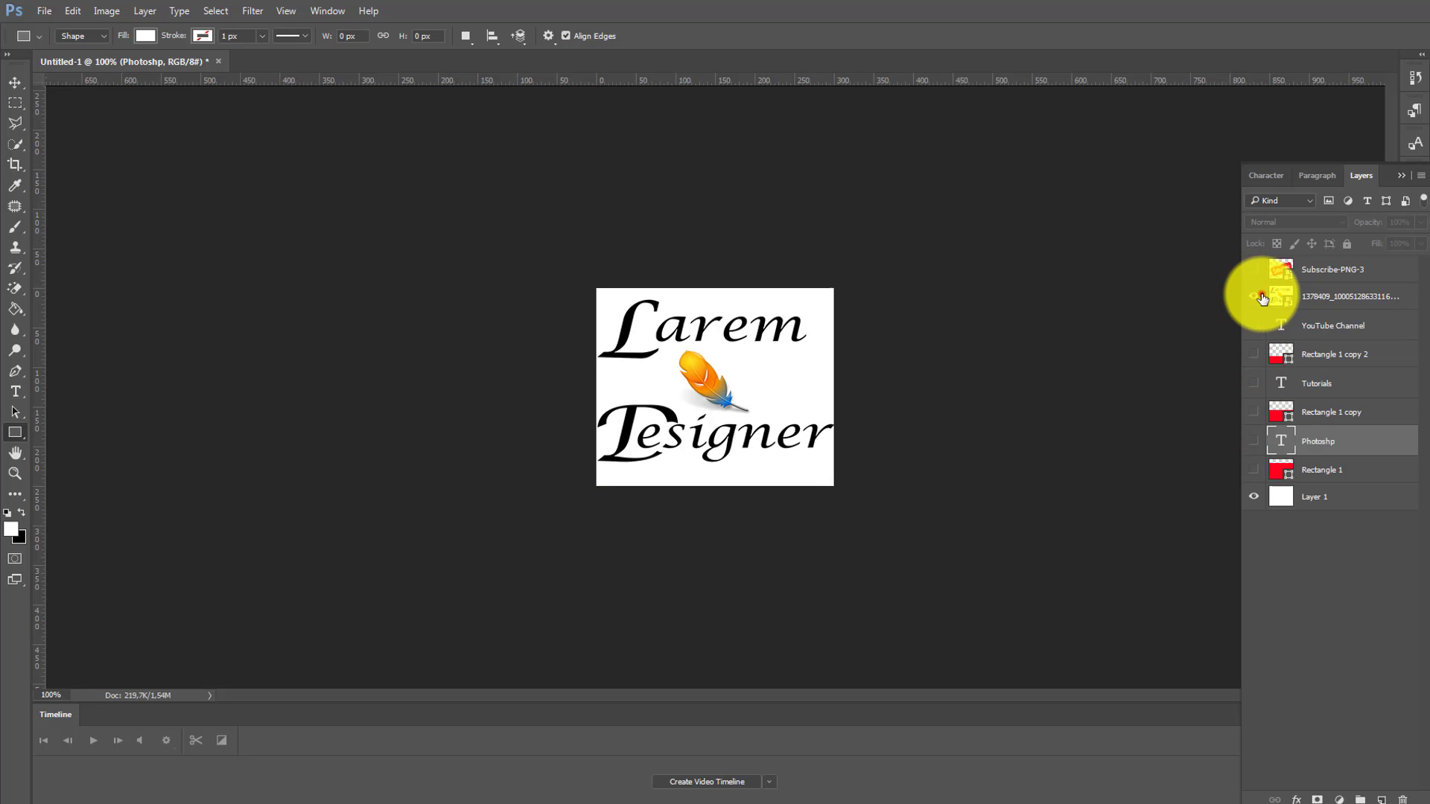
{"action": "left_click", "coordinate": [1253, 269]}
{"action": "left_click", "coordinate": [1253, 270]}
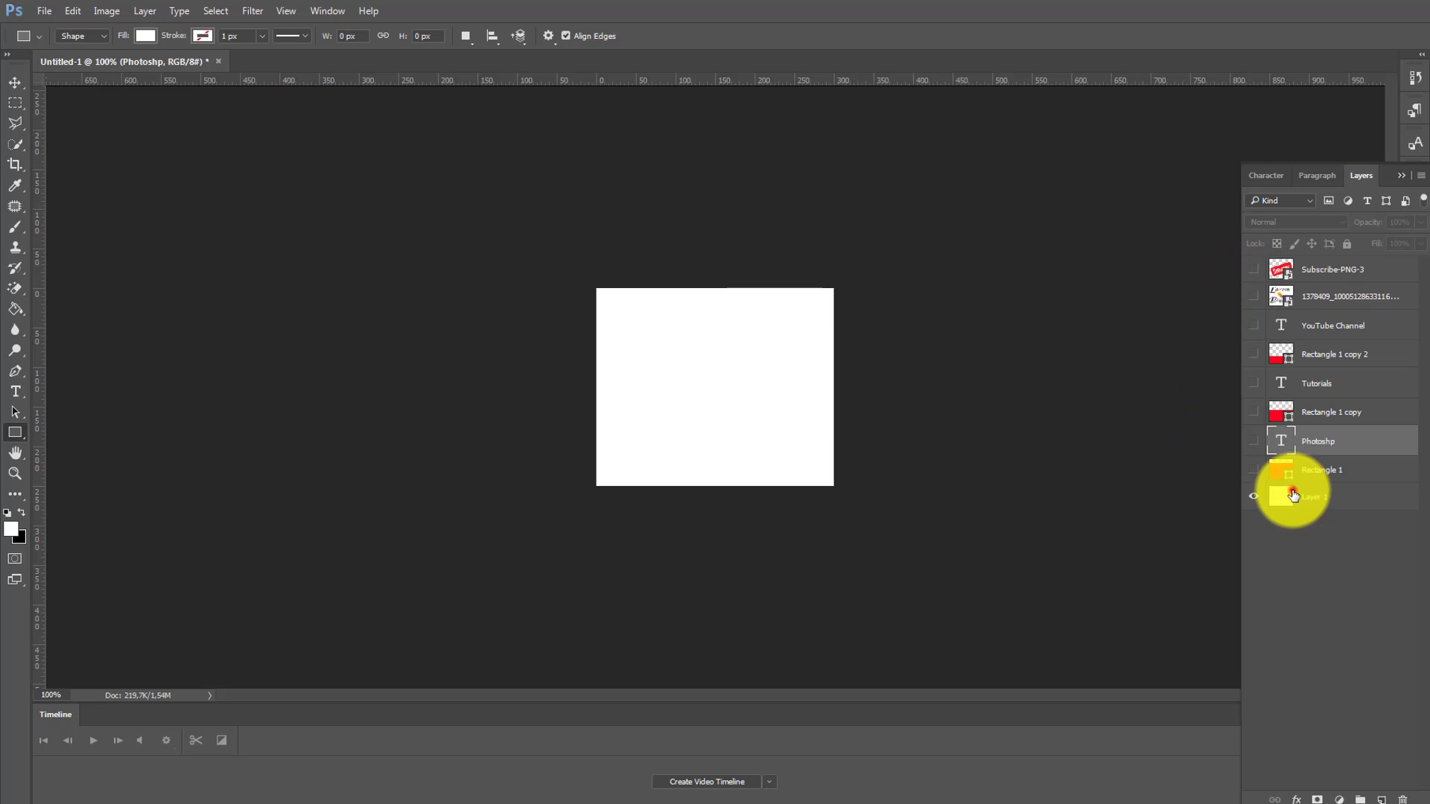
{"action": "left_click", "coordinate": [1282, 493]}
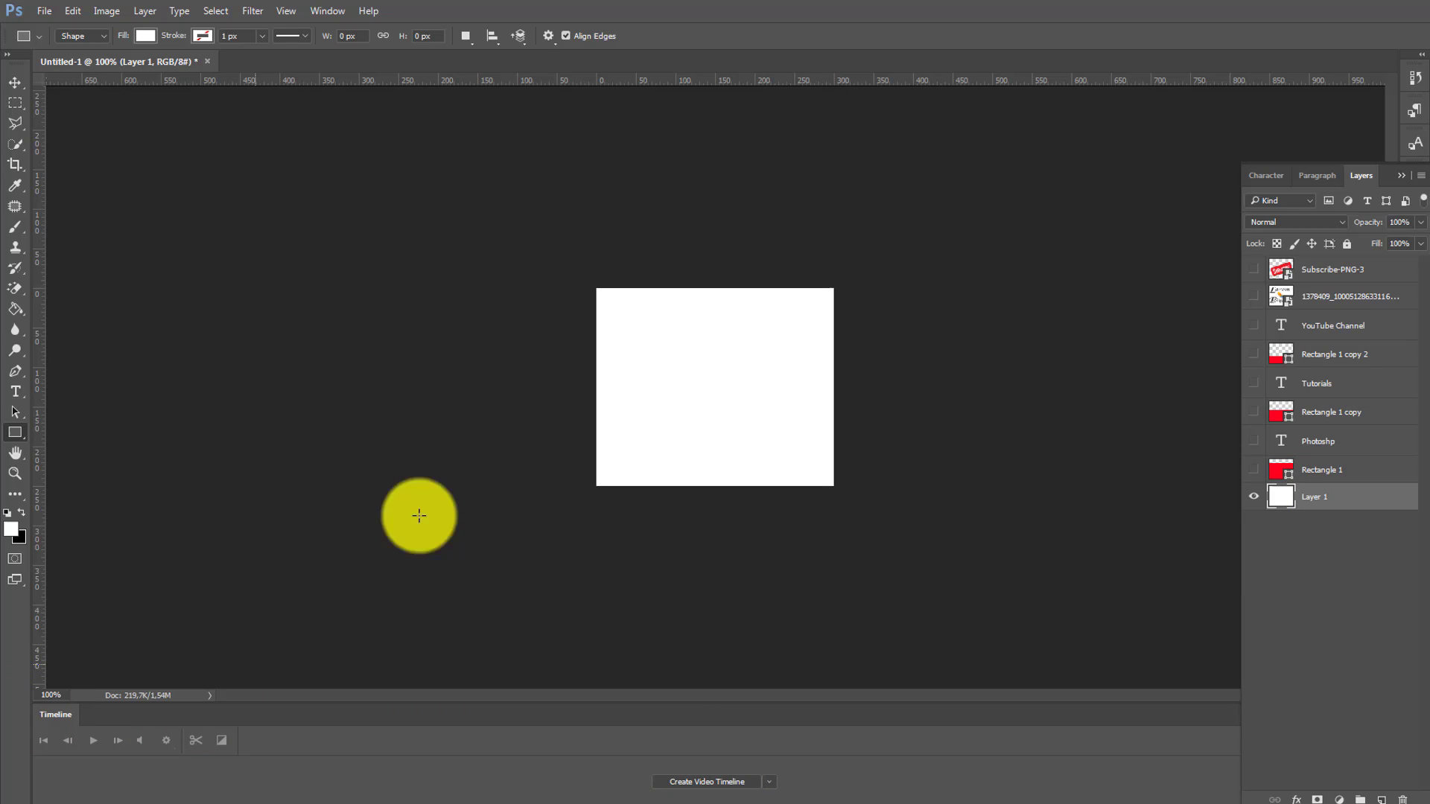
Show the Timeline panel, create a video timeline and convert it to frame animation
{"action": "left_click", "coordinate": [318, 13]}
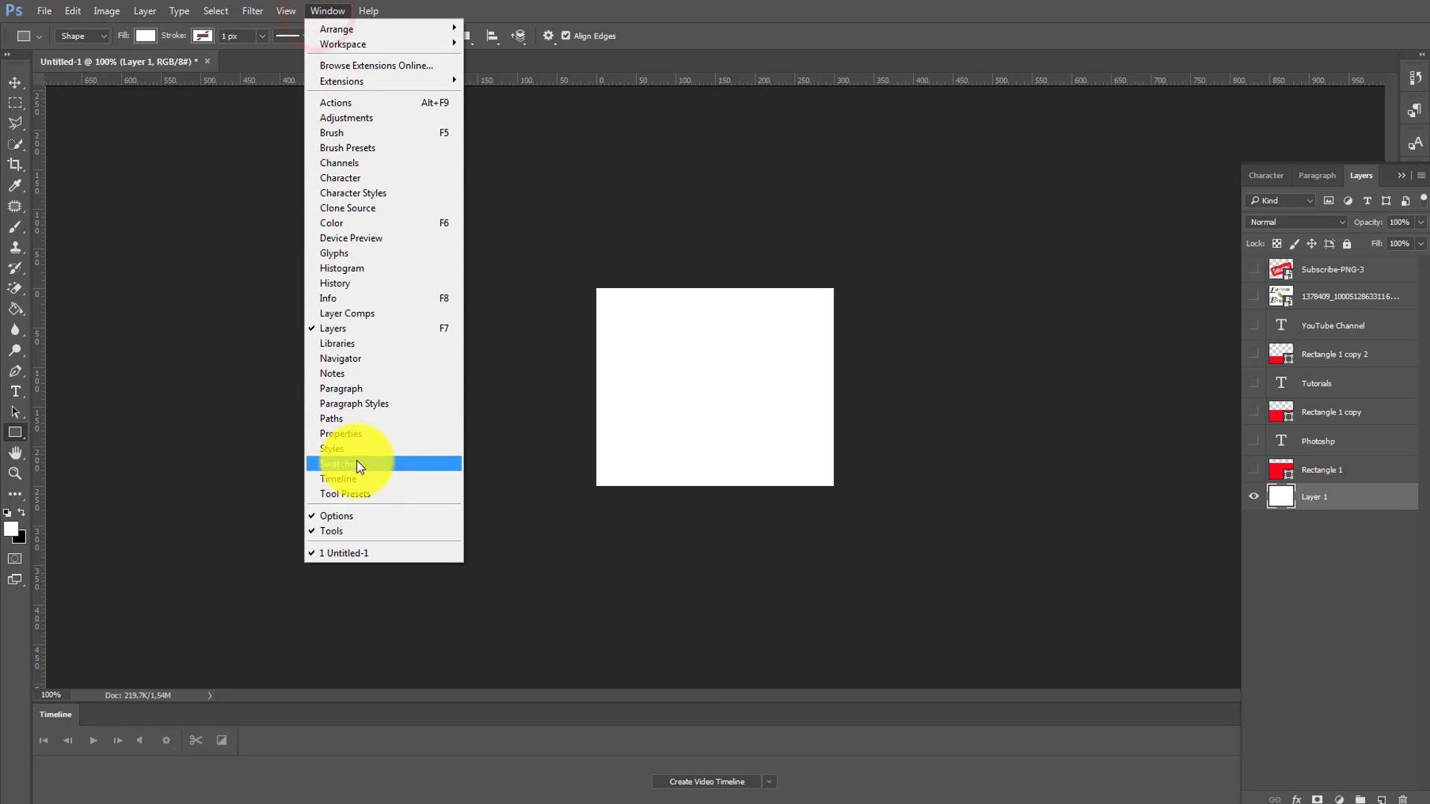
{"action": "left_click", "coordinate": [343, 478]}
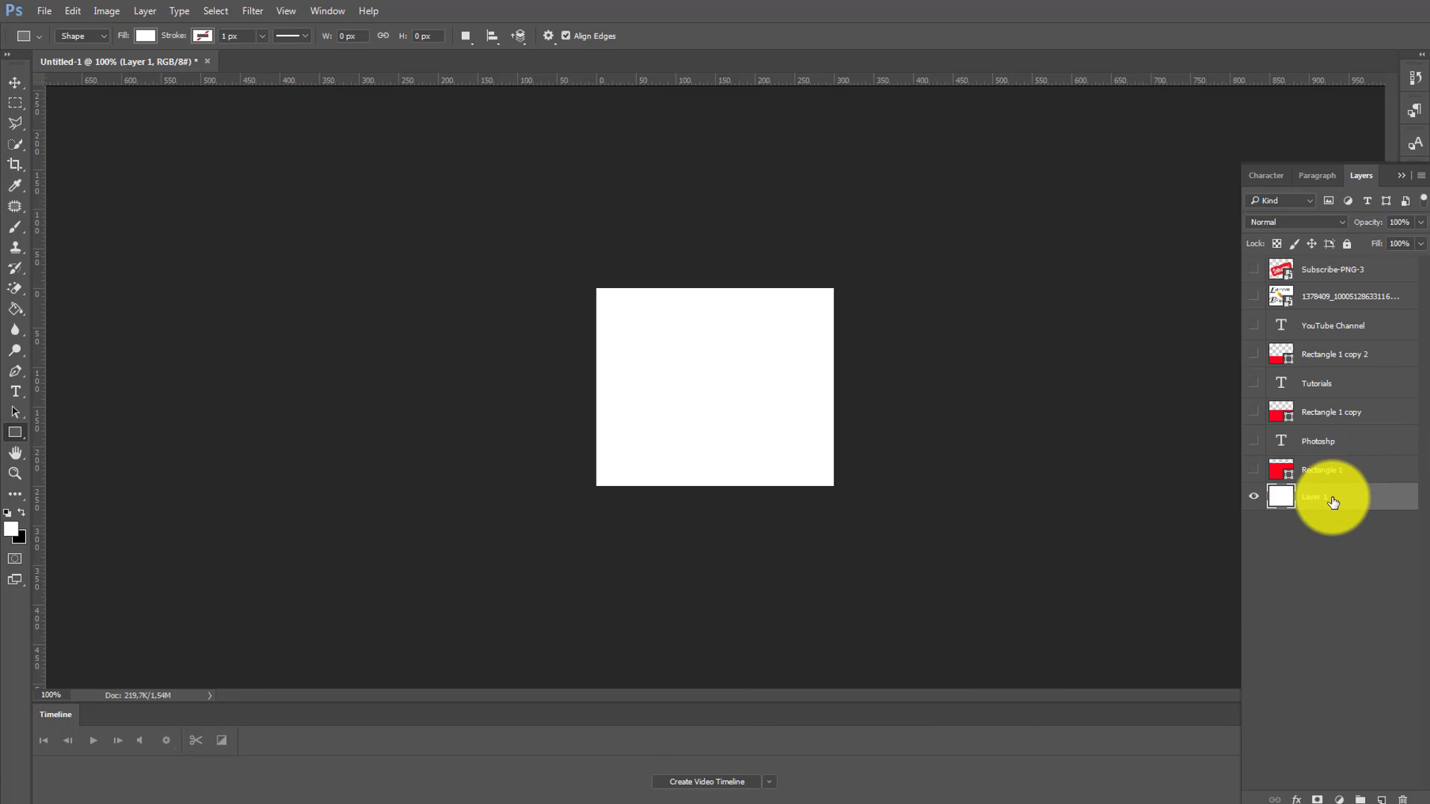
{"action": "left_click", "coordinate": [718, 782]}
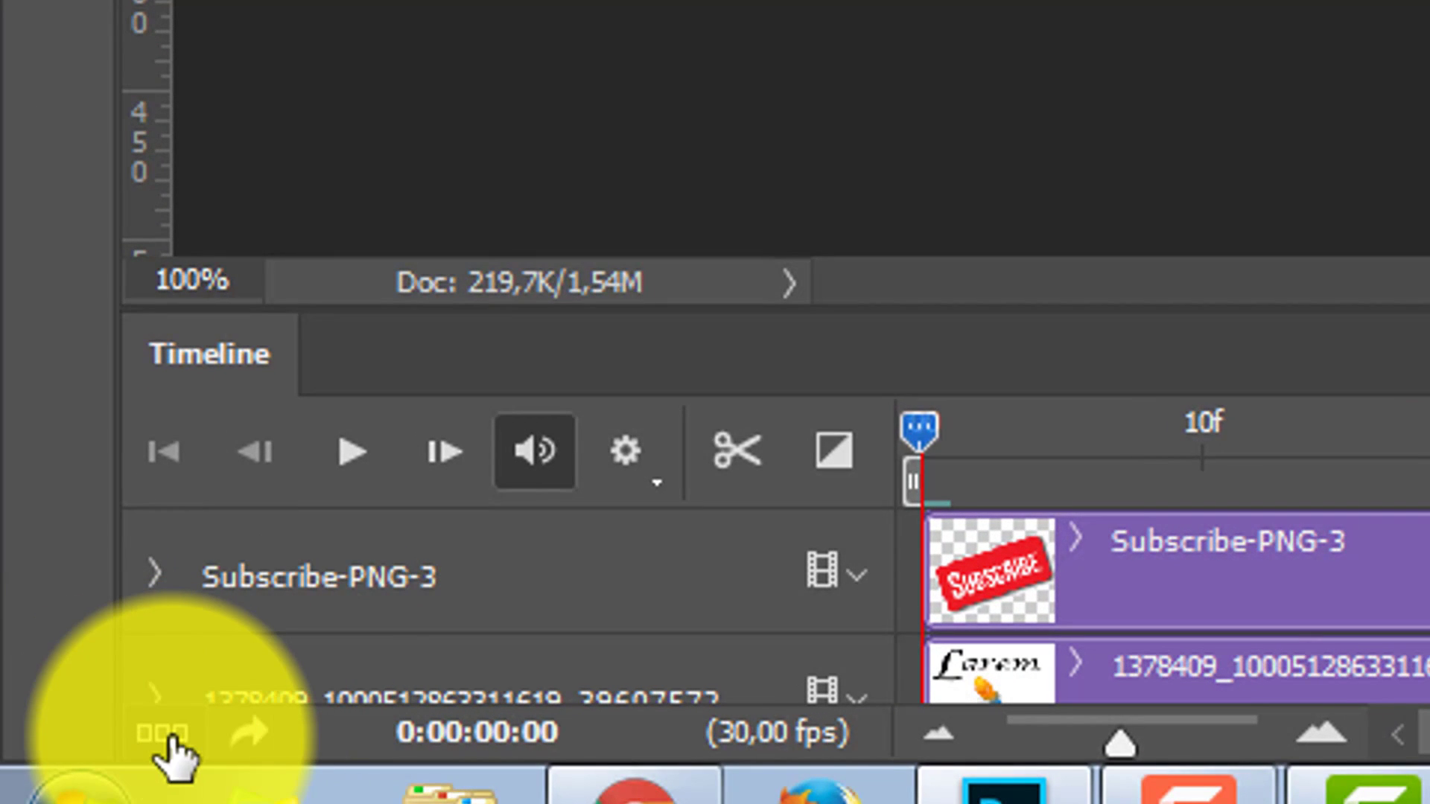
{"action": "left_click", "coordinate": [170, 737]}
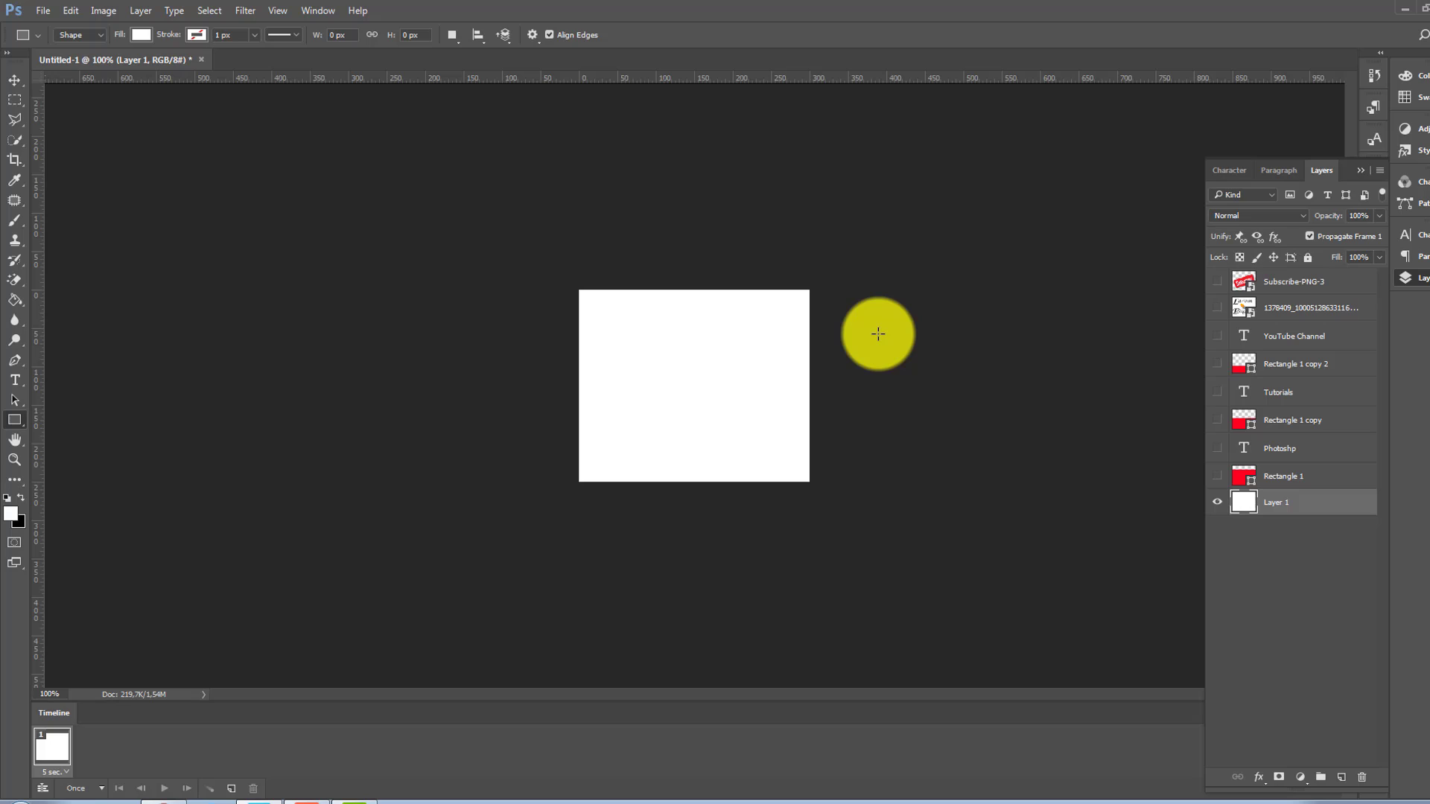
With the Move tool, show Rectangle 1 and Photoshp in frame 1, then select Rectangle 1
{"action": "left_click", "coordinate": [12, 86]}
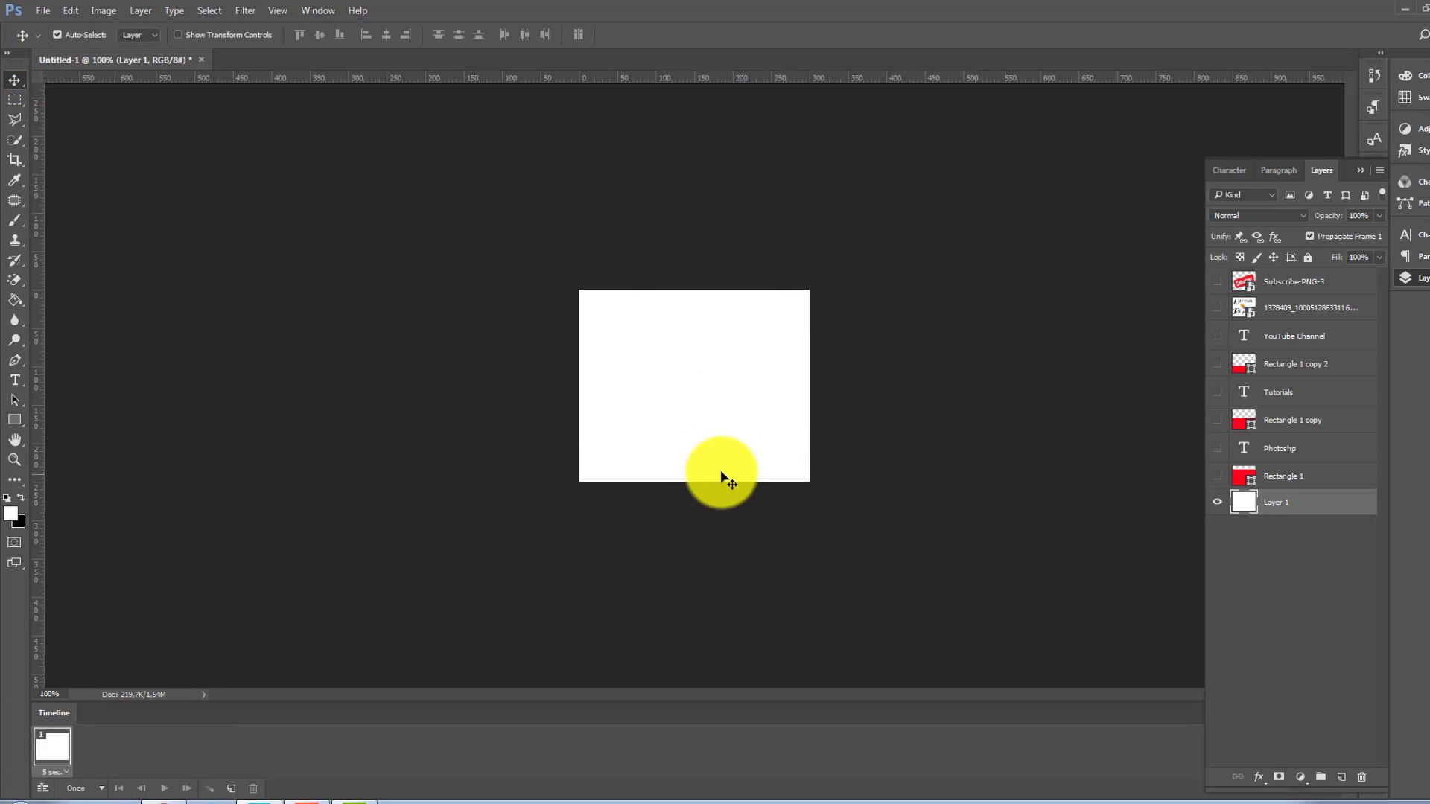
{"action": "left_click", "coordinate": [1217, 477]}
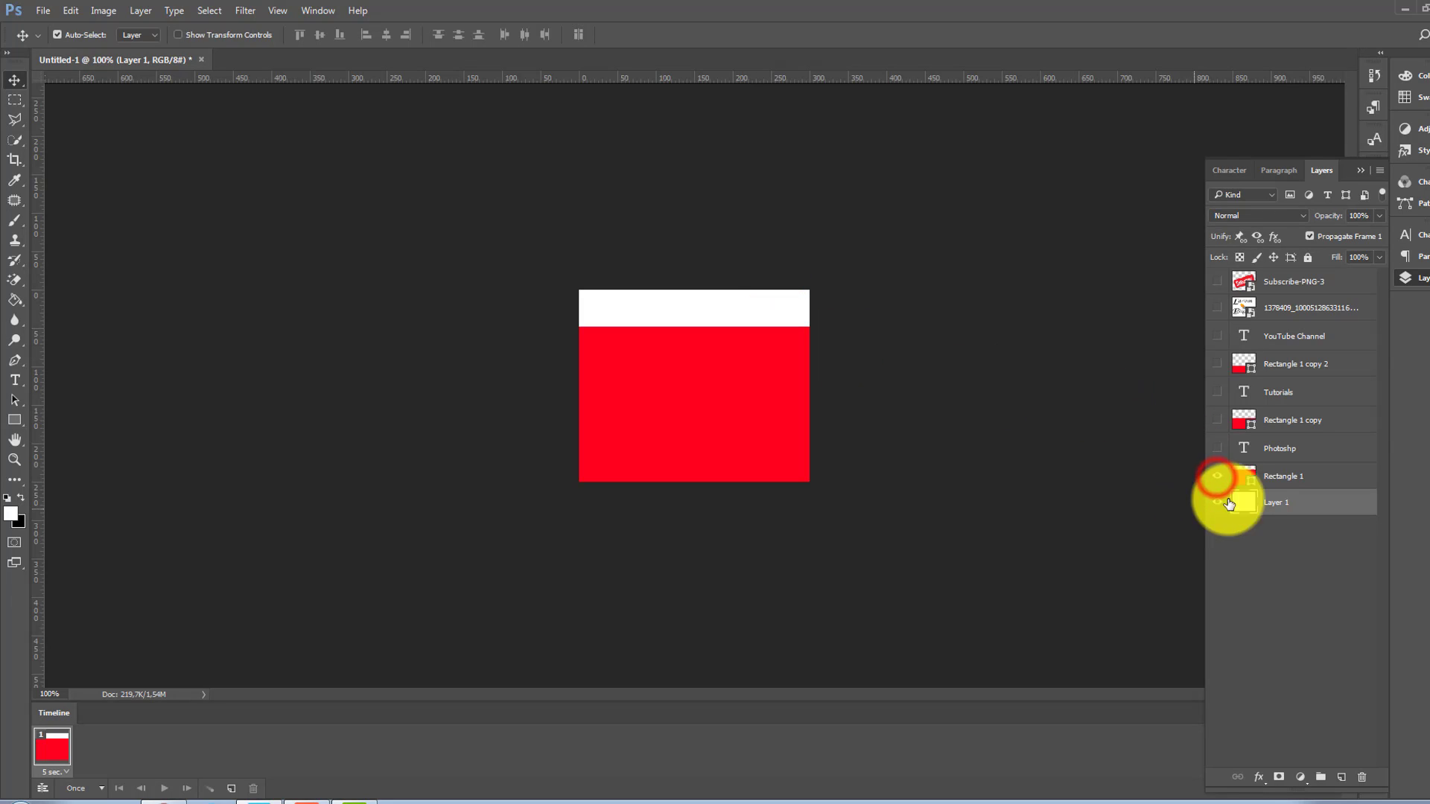
{"action": "left_click", "coordinate": [1217, 449]}
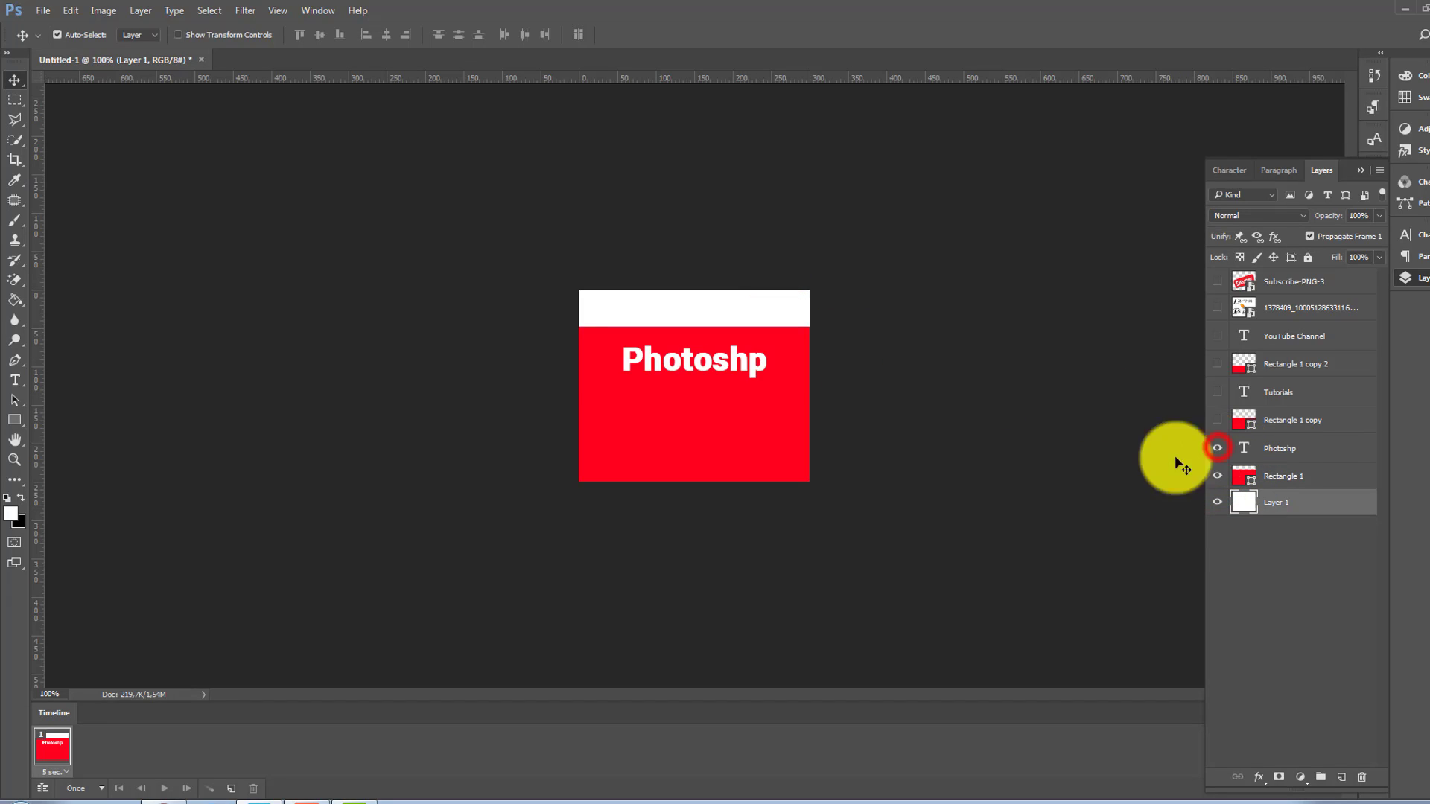
{"action": "left_click", "coordinate": [834, 434]}
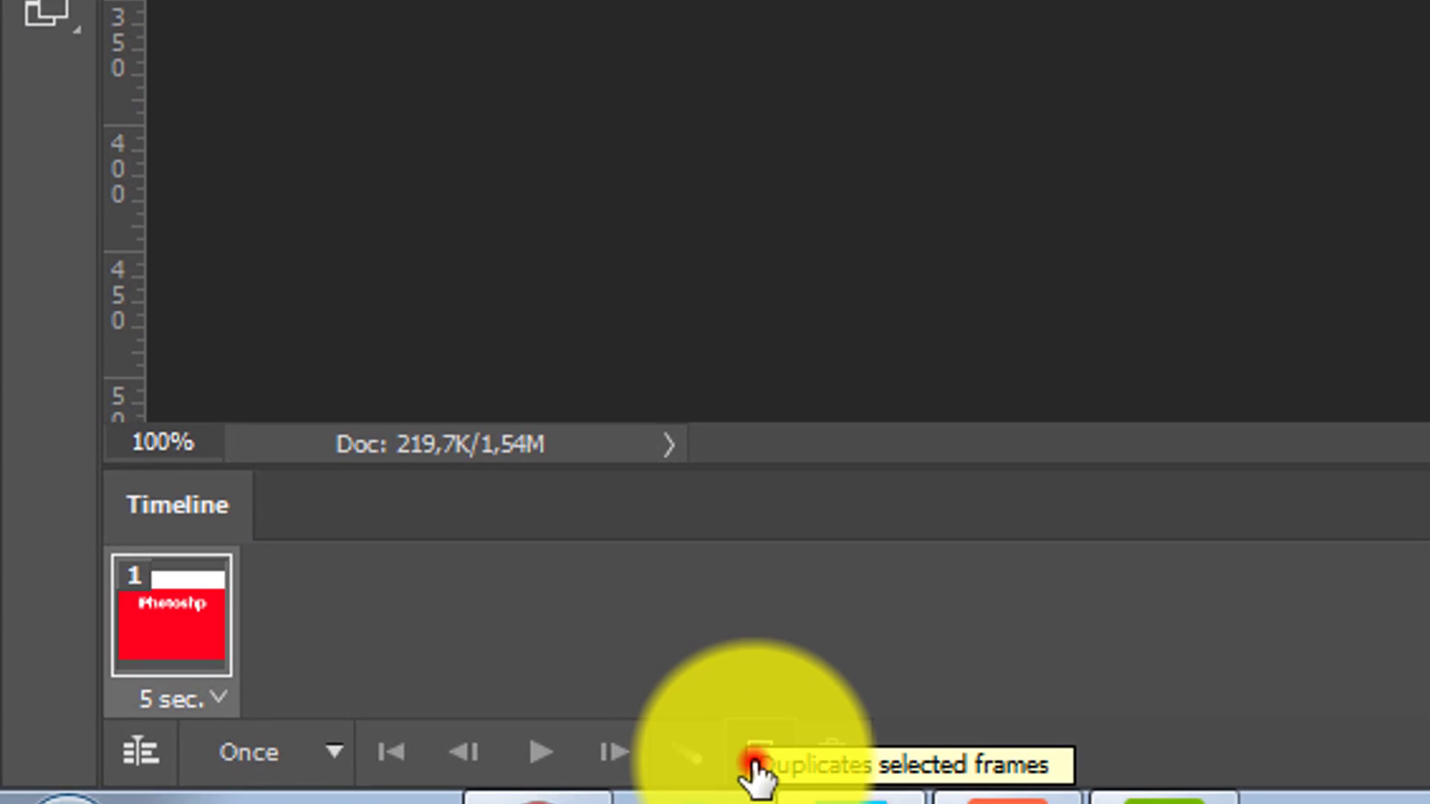
Duplicate frame 1 so frame 2 shows the Rectangle 1 copy half with Tutorials
{"action": "left_click", "coordinate": [752, 761]}
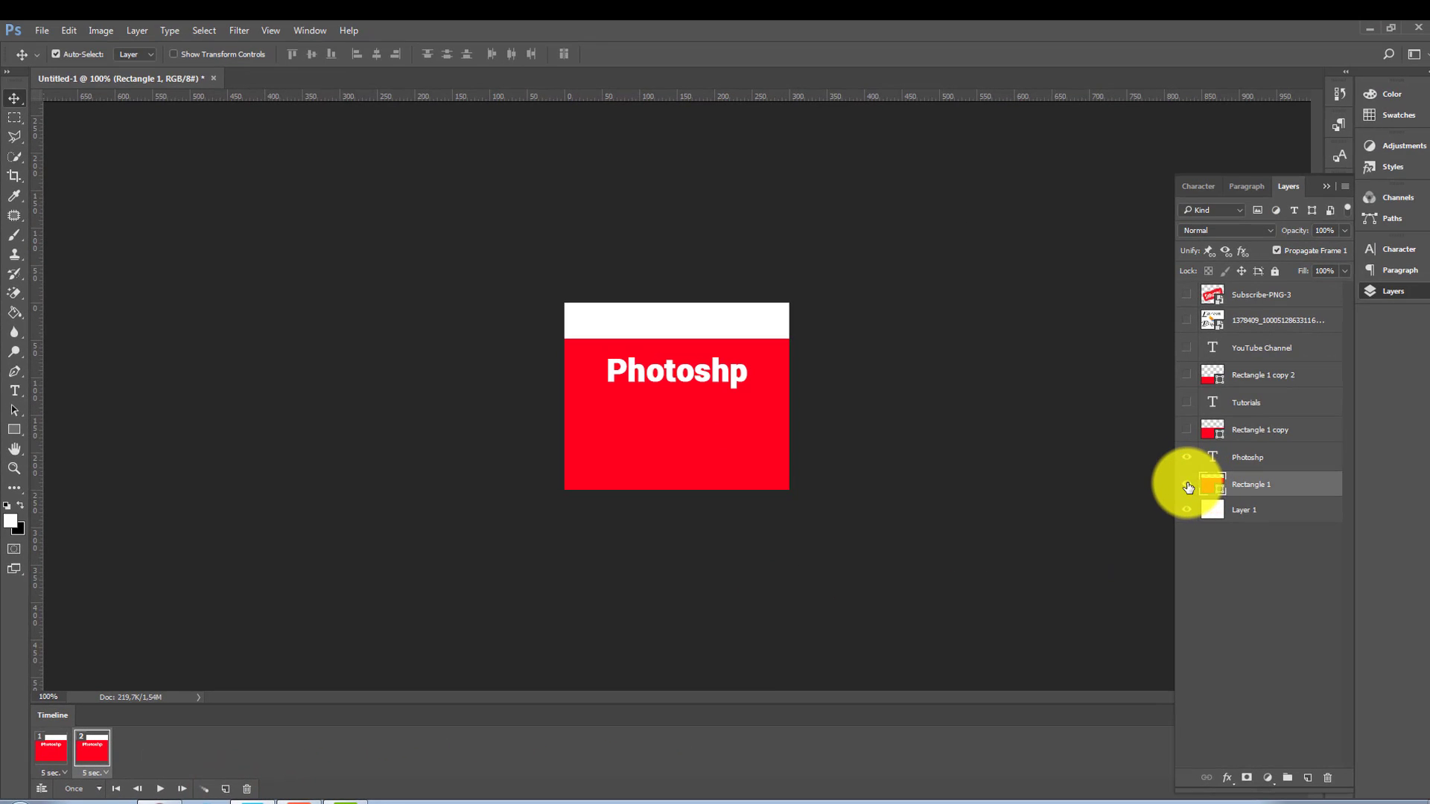
{"action": "left_click", "coordinate": [1187, 486]}
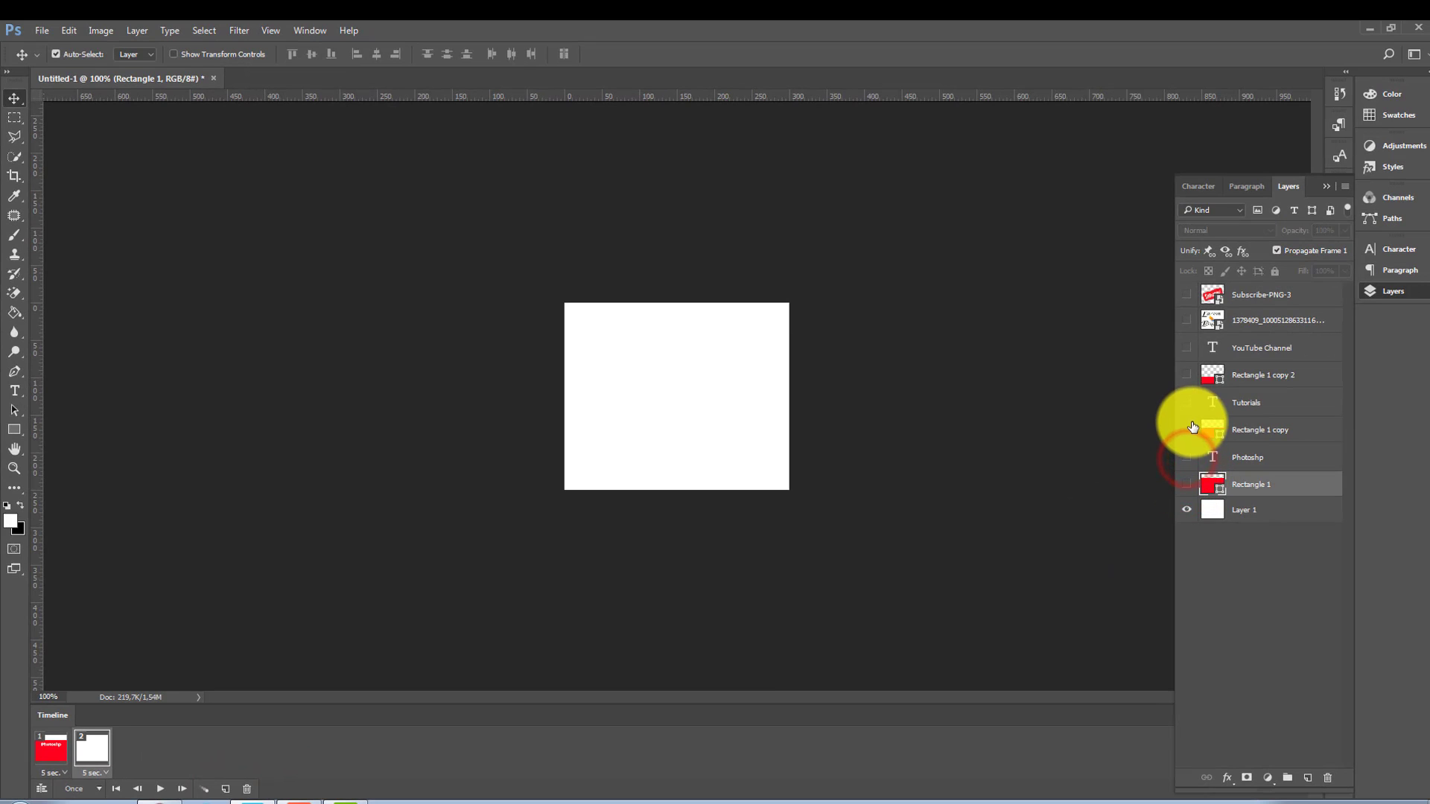
{"action": "left_click", "coordinate": [1187, 429]}
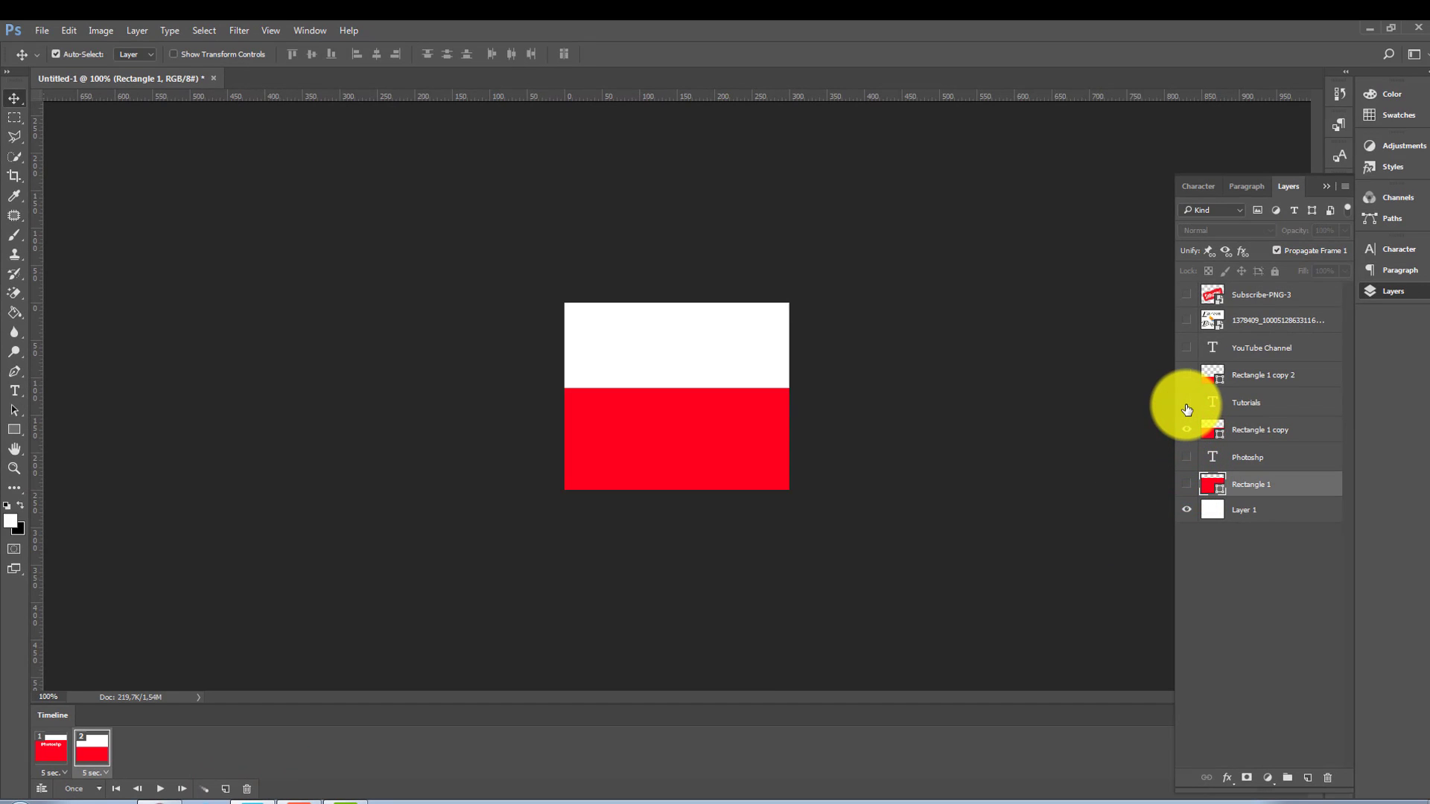
{"action": "left_click", "coordinate": [1187, 403]}
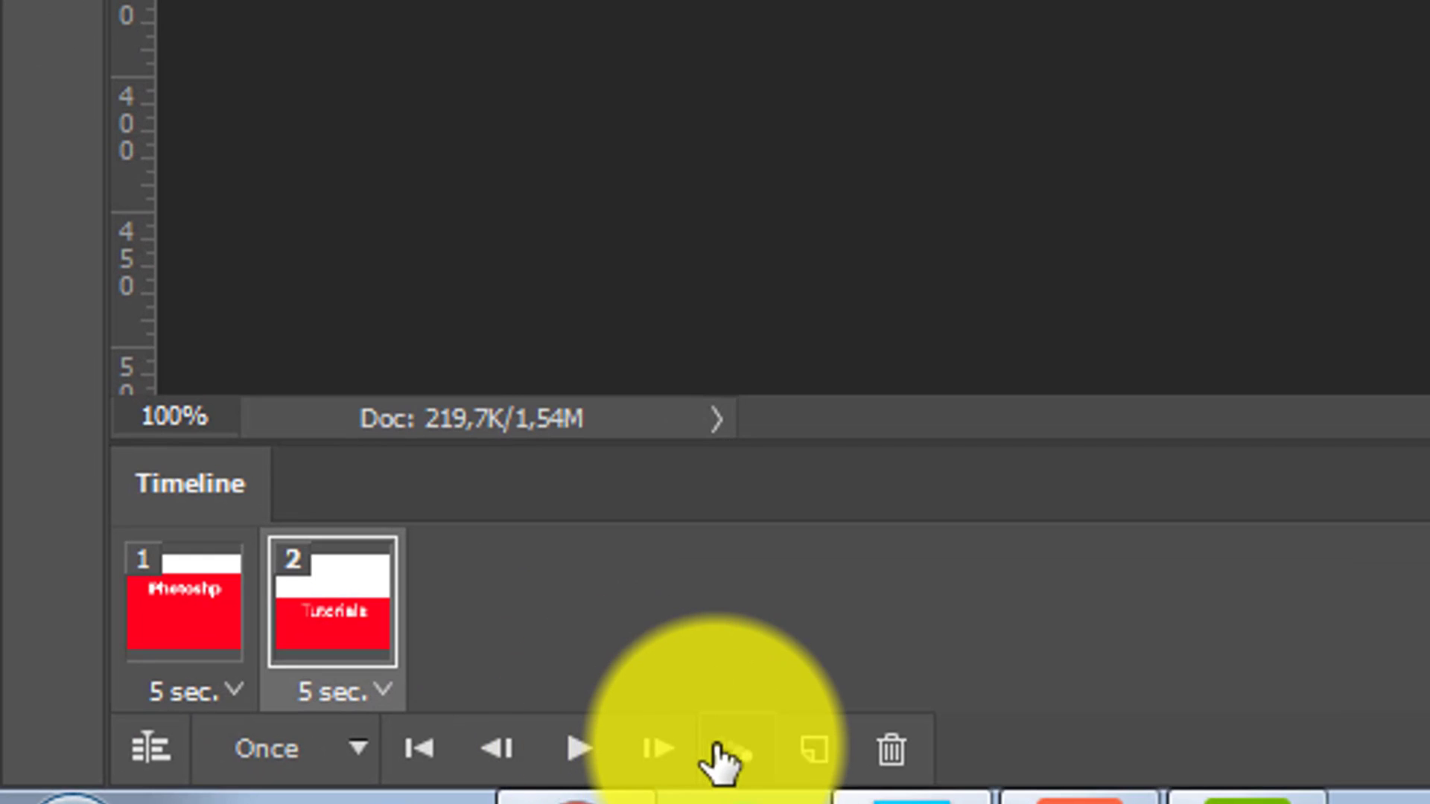
Tween five fade frames from Photoshp to Tutorials and step through each one
{"action": "left_click", "coordinate": [716, 748]}
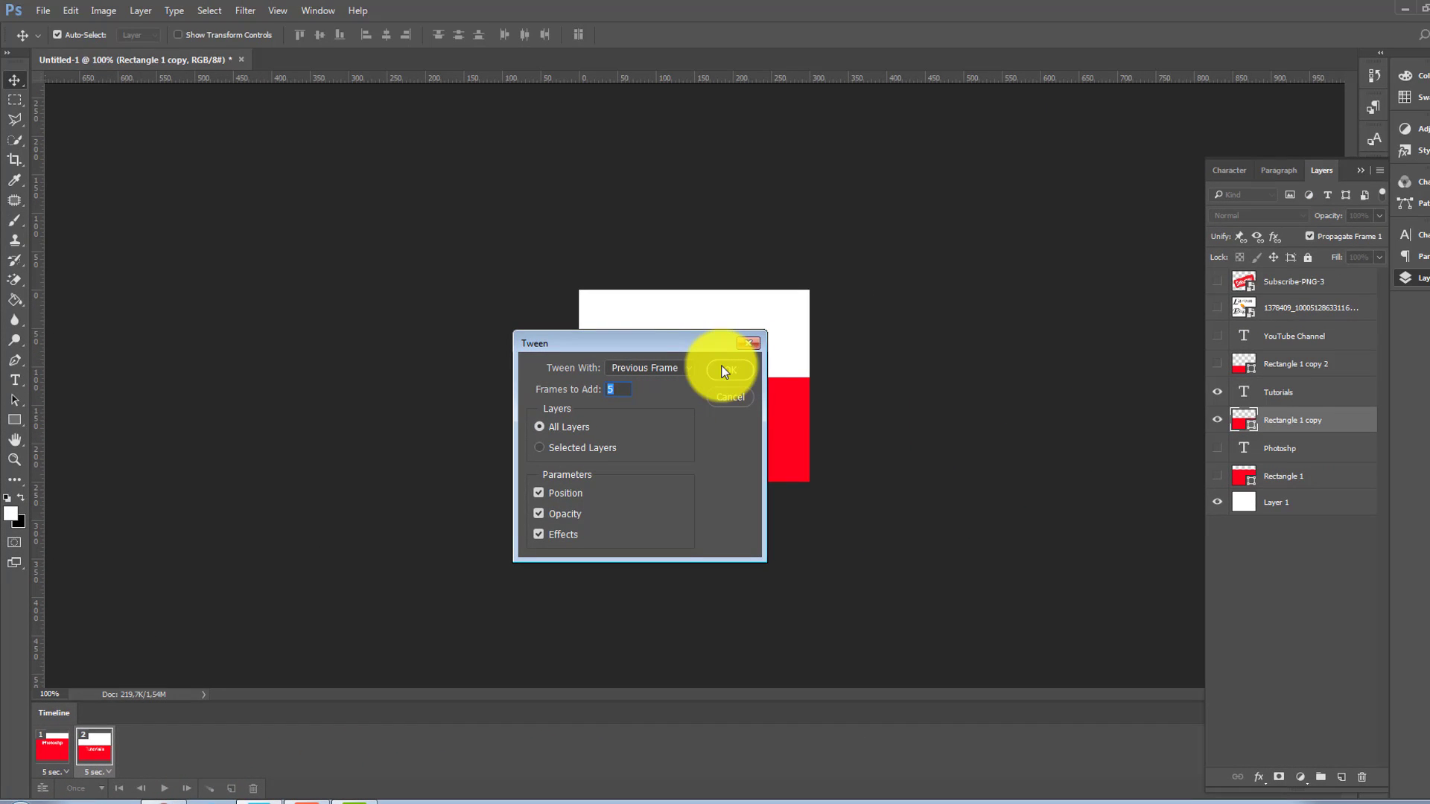
{"action": "left_click", "coordinate": [728, 371]}
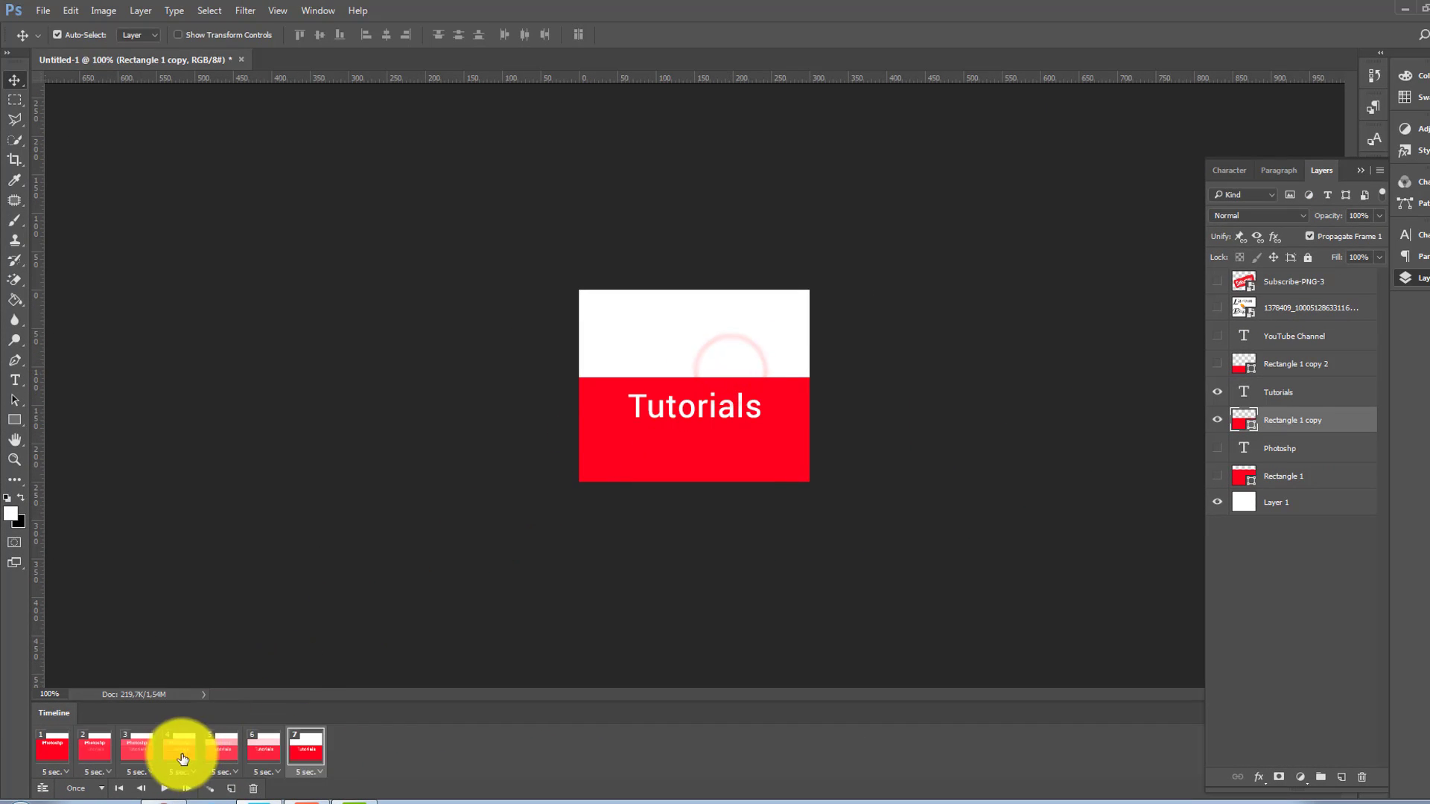
{"action": "left_click", "coordinate": [102, 755]}
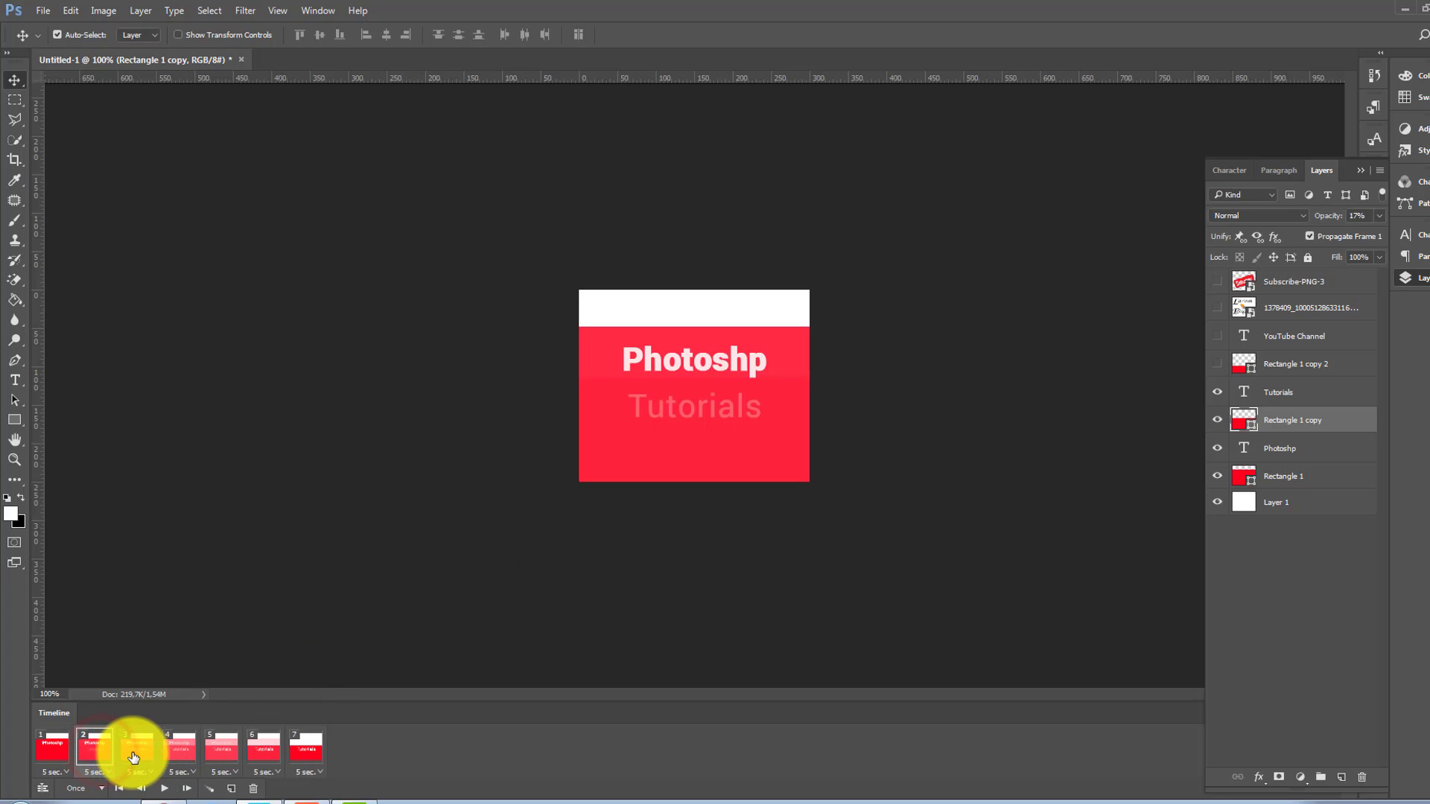
{"action": "left_click", "coordinate": [56, 757]}
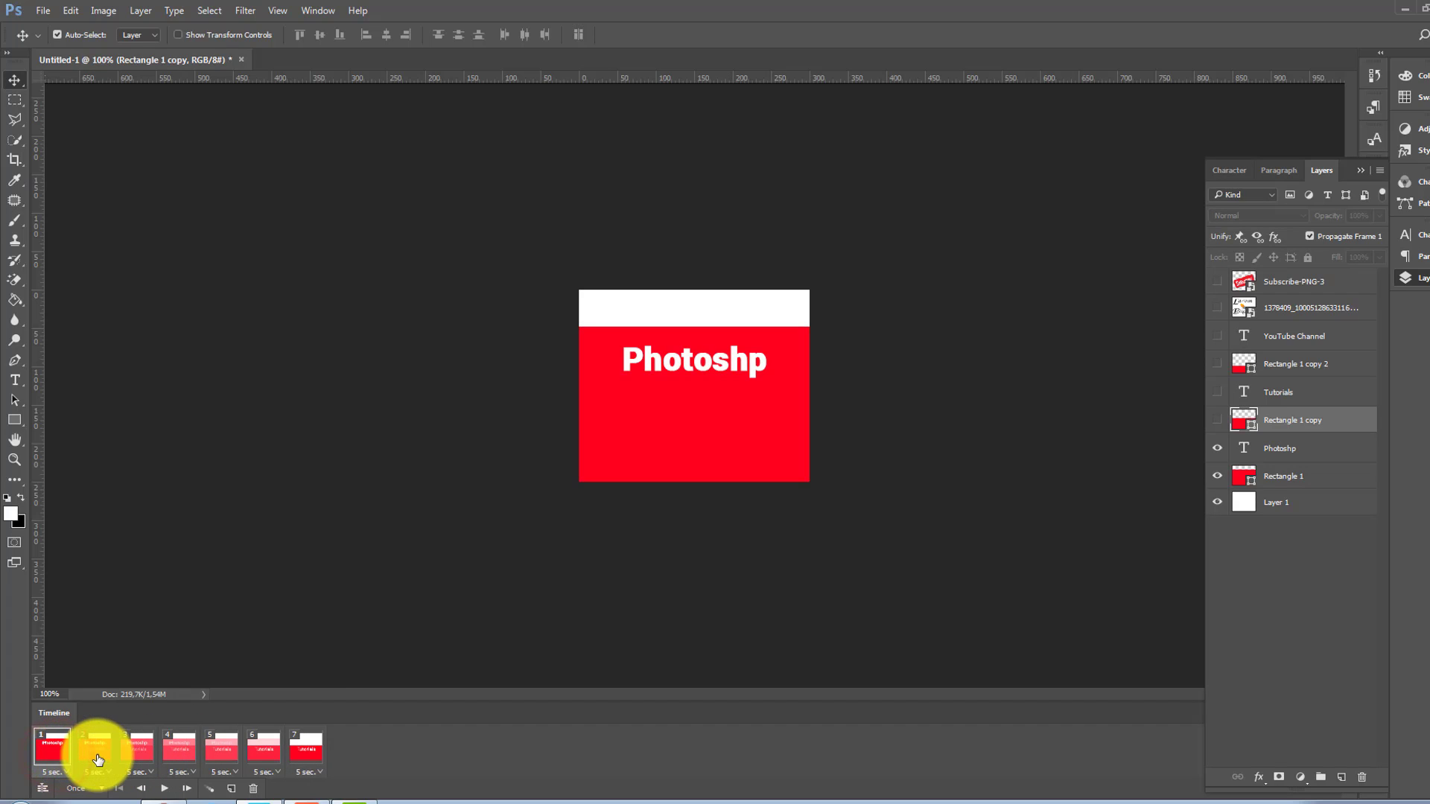
{"action": "left_click", "coordinate": [93, 748]}
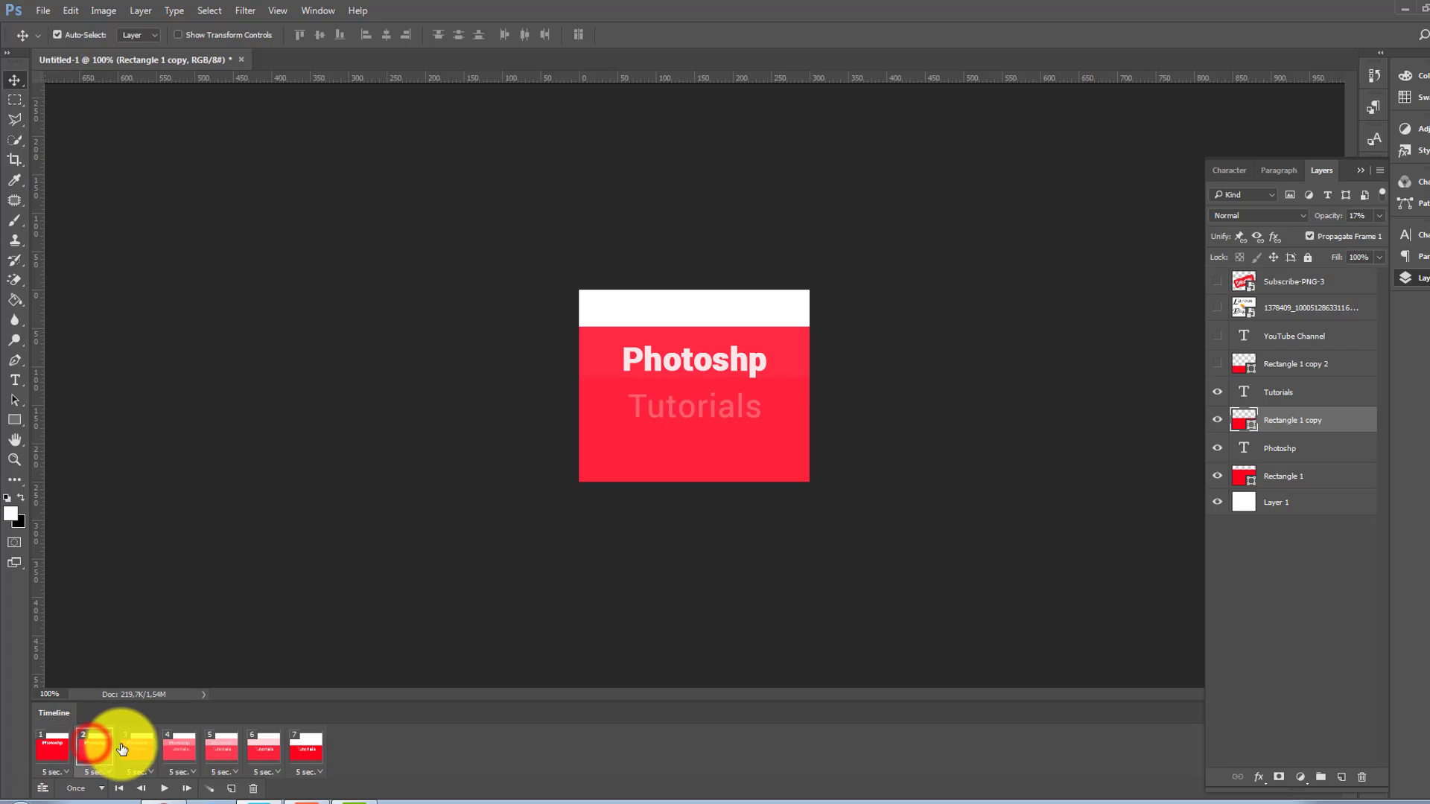
{"action": "left_click", "coordinate": [129, 745]}
{"action": "left_click", "coordinate": [190, 751]}
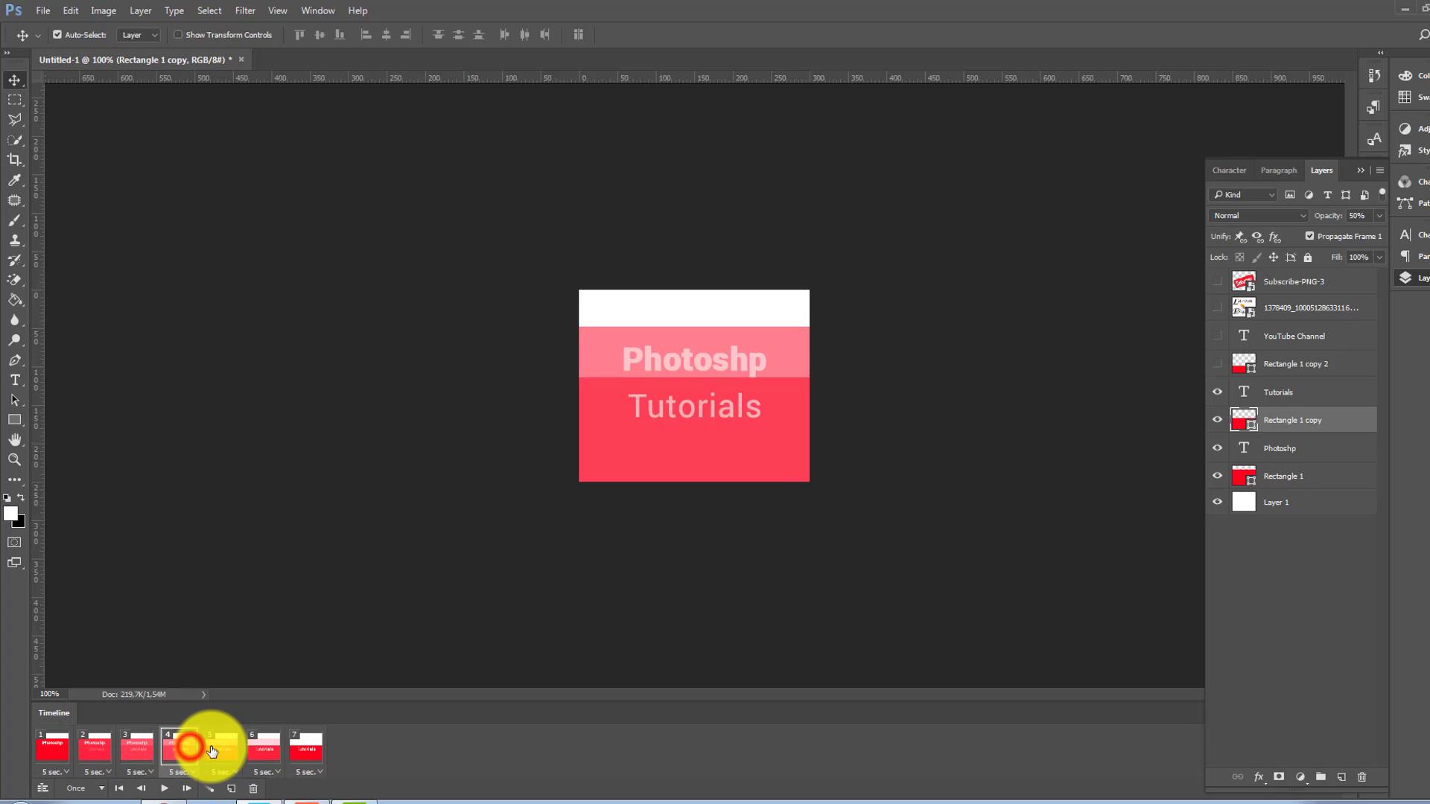
{"action": "left_click", "coordinate": [223, 751]}
{"action": "left_click", "coordinate": [265, 753]}
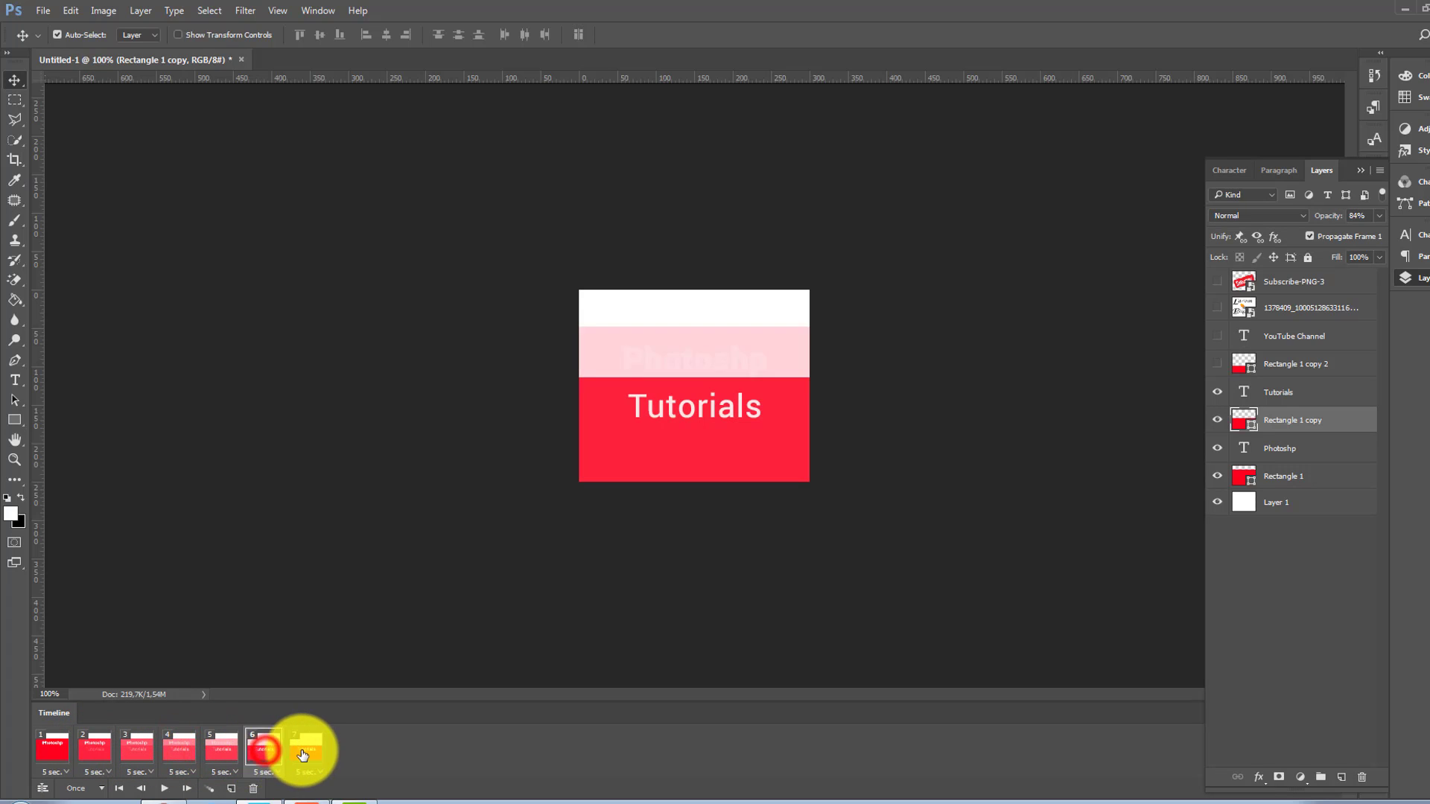
{"action": "left_click", "coordinate": [302, 752]}
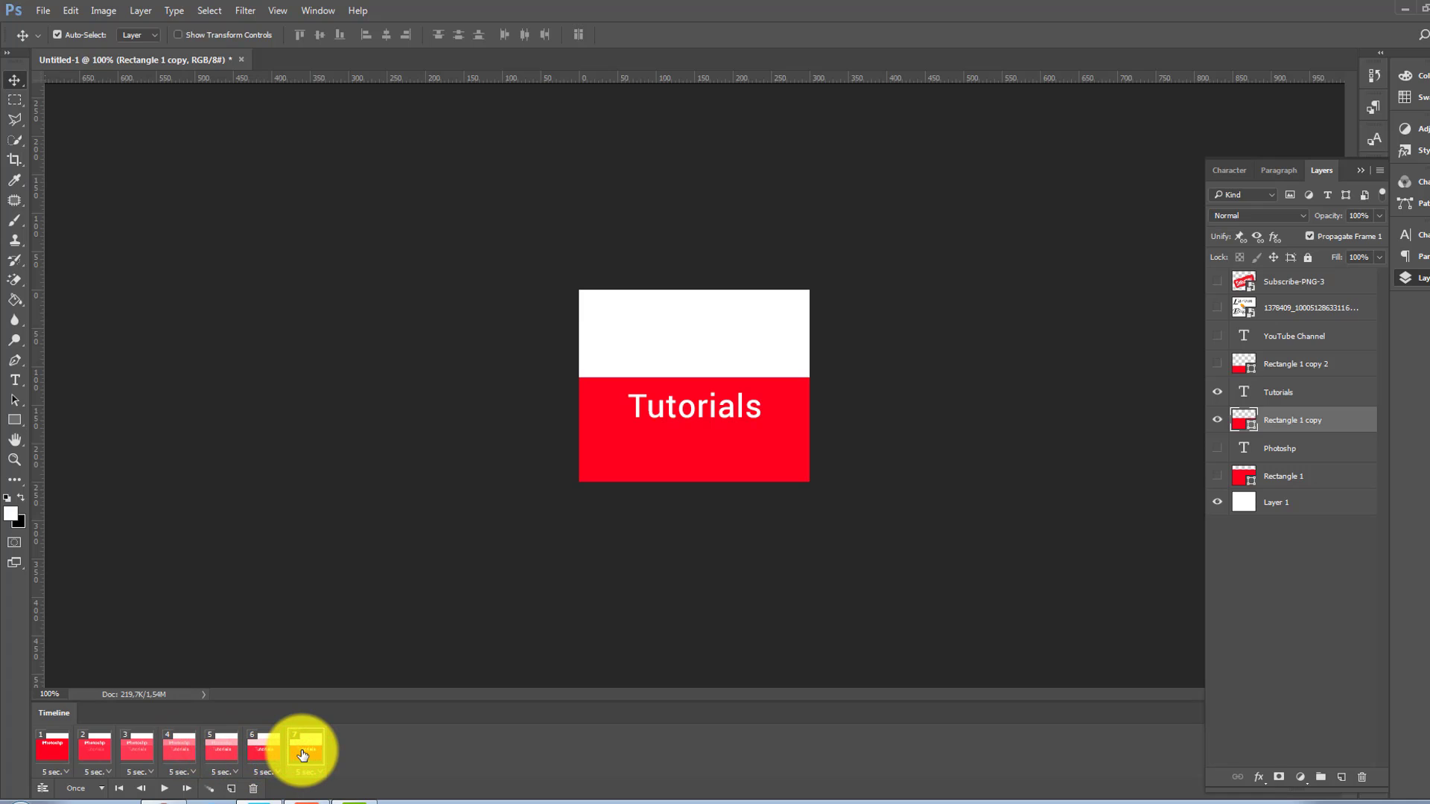
Select the in-between fade frames together
{"action": "left_click", "coordinate": [97, 752], "text": "ctrl"}
{"action": "left_click", "coordinate": [139, 754], "text": "ctrl"}
{"action": "left_click", "coordinate": [183, 749], "text": "ctrl"}
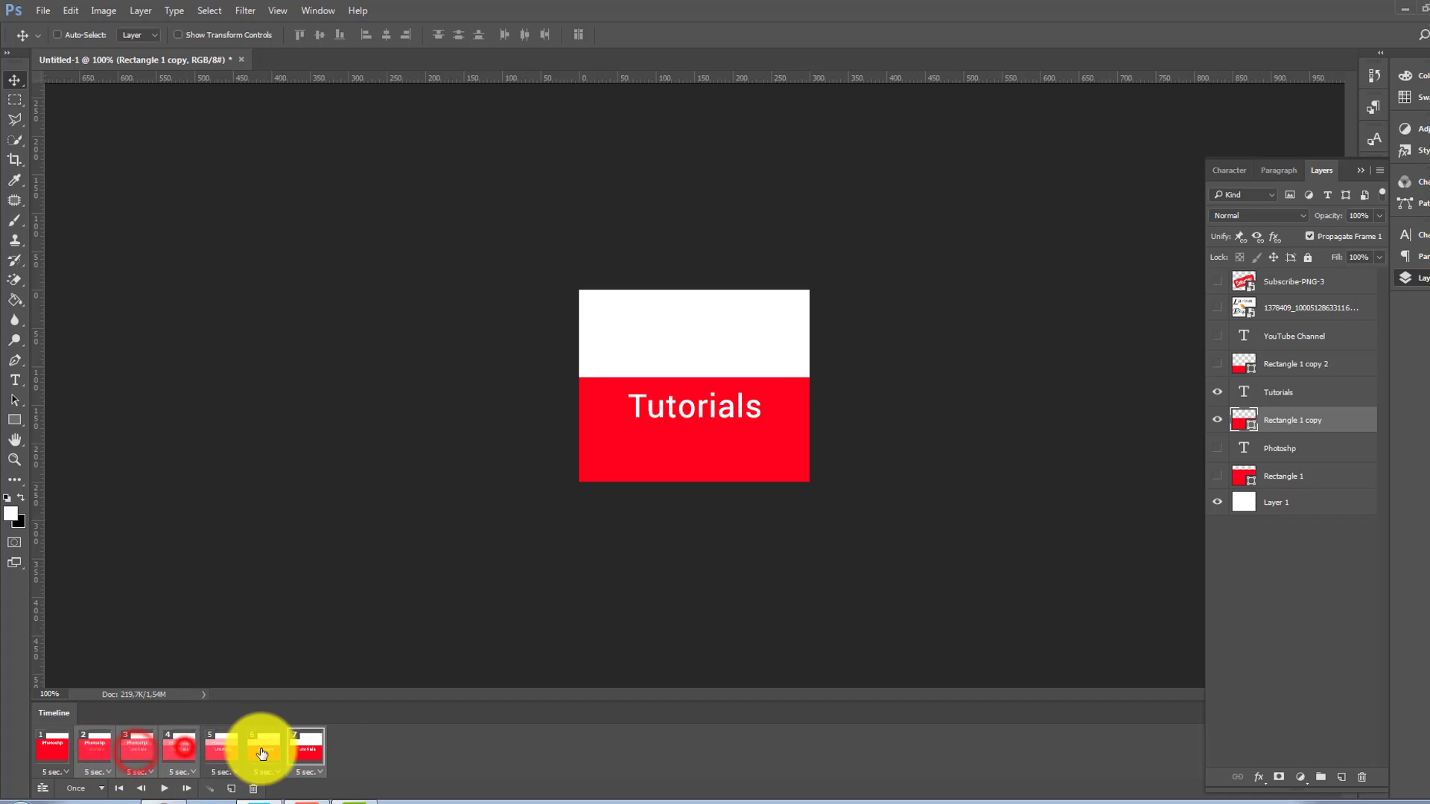
Delete the fade frames and add frame 3 showing Rectangle 1 copy 2 with YouTube Channel
{"action": "left_click", "coordinate": [254, 789]}
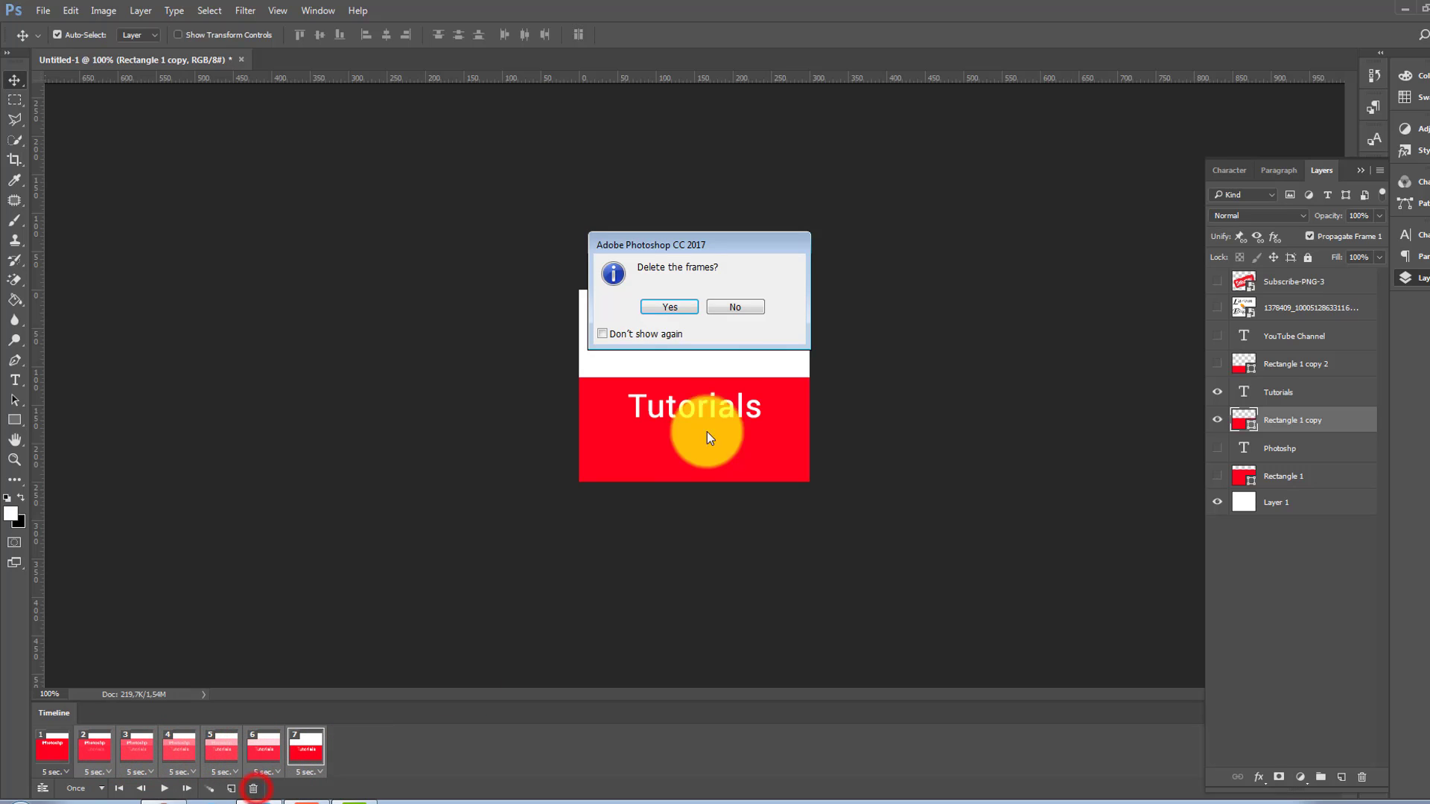
{"action": "left_click", "coordinate": [669, 307]}
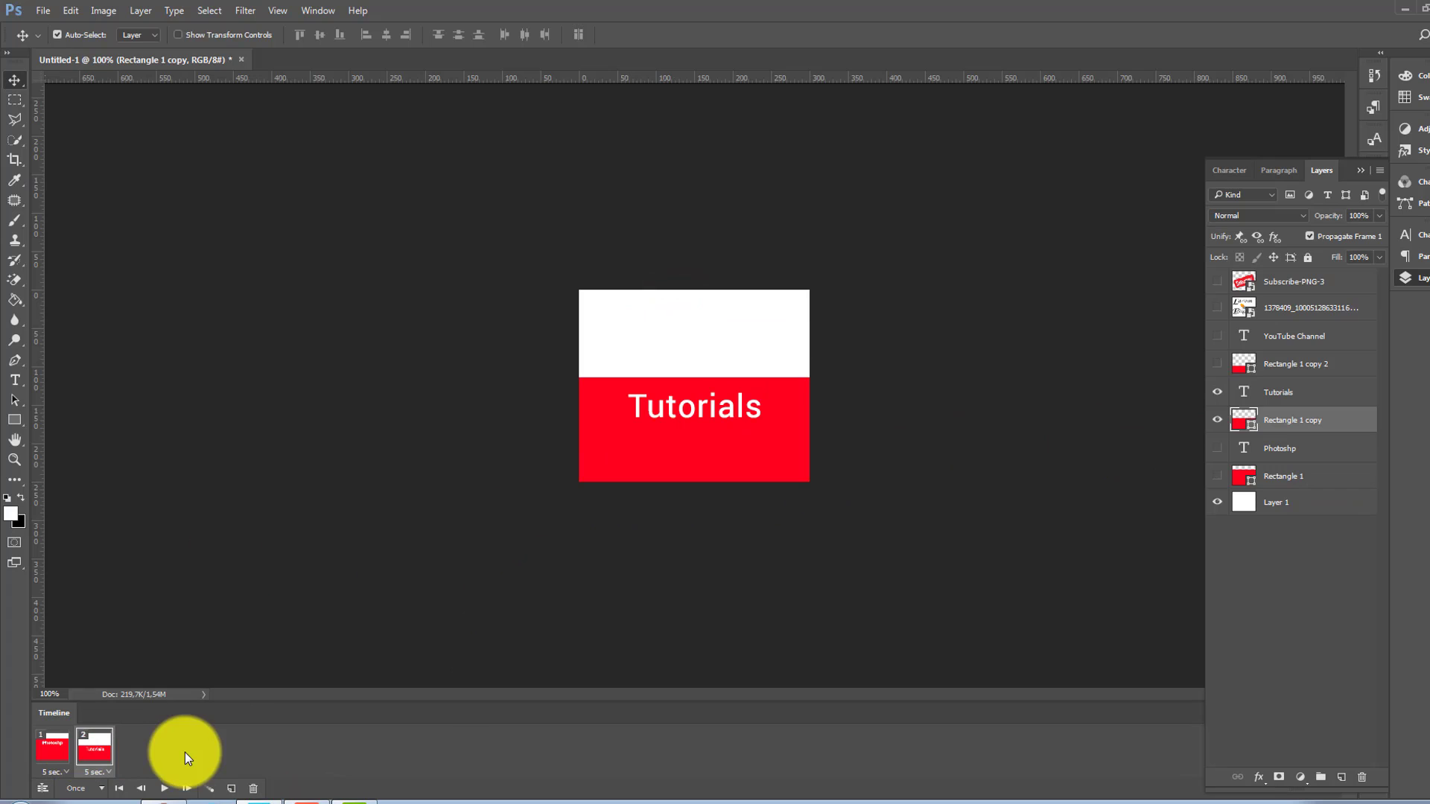
{"action": "left_click", "coordinate": [230, 789]}
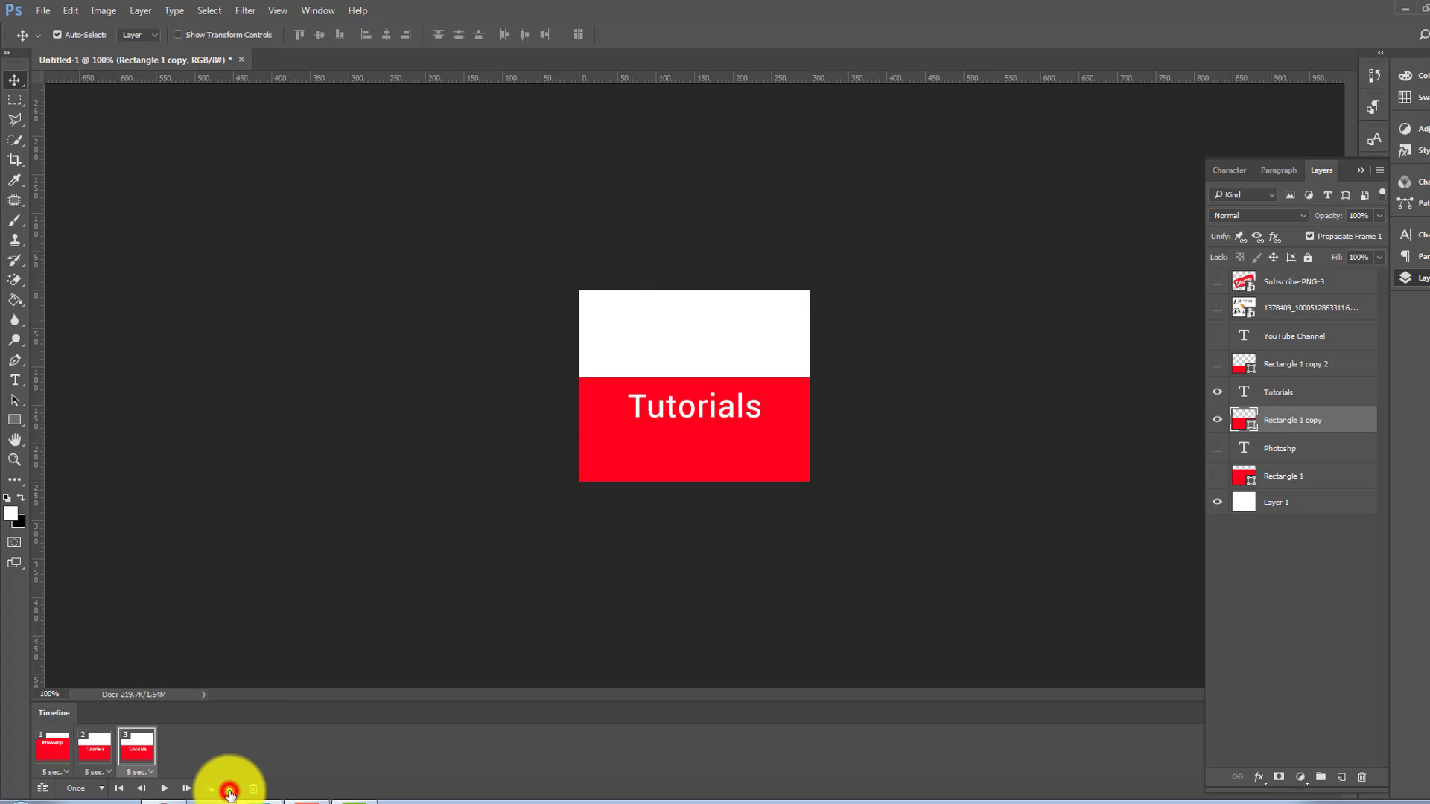
{"action": "left_click", "coordinate": [1218, 414]}
{"action": "left_click", "coordinate": [1217, 391]}
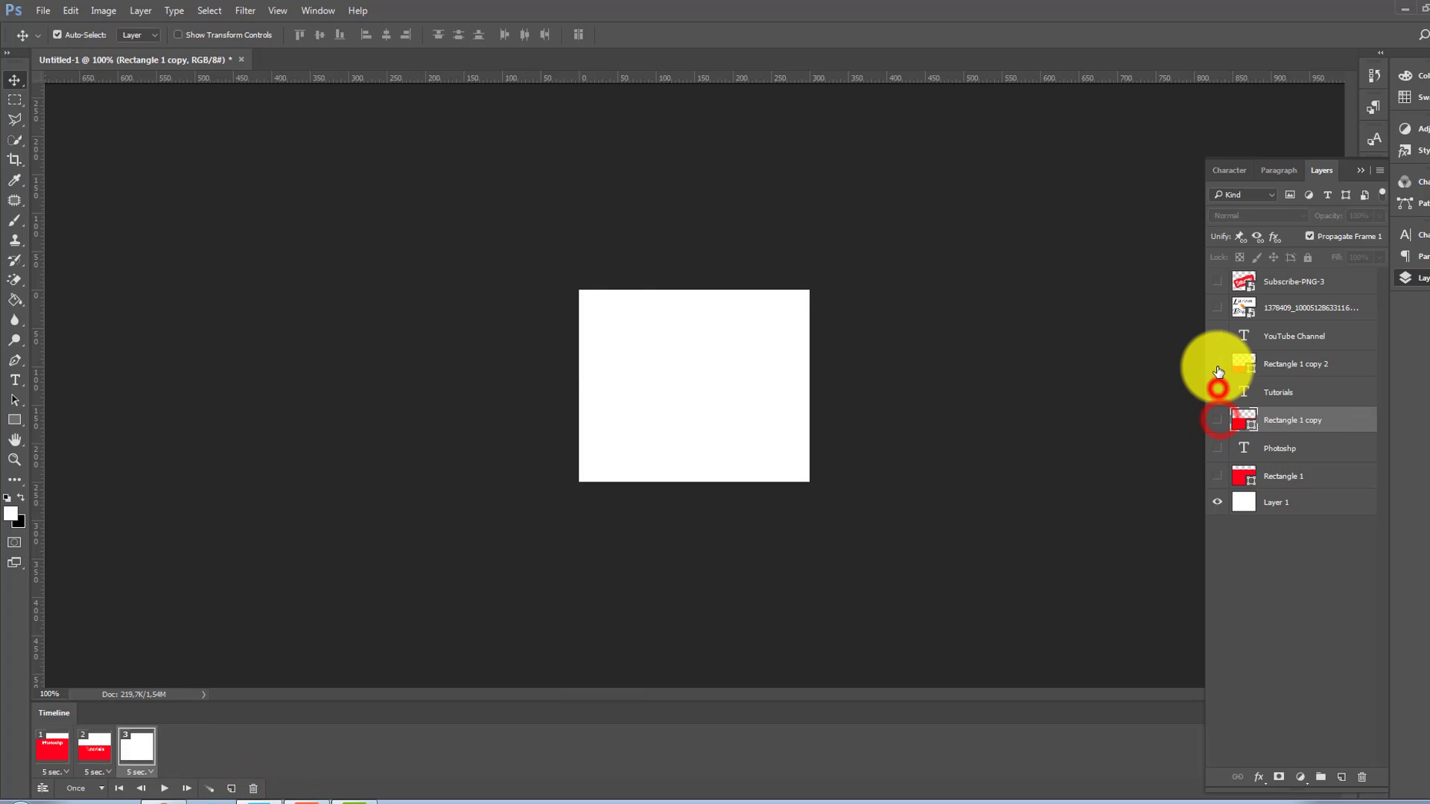
{"action": "left_click", "coordinate": [1217, 363]}
{"action": "left_click", "coordinate": [1216, 336]}
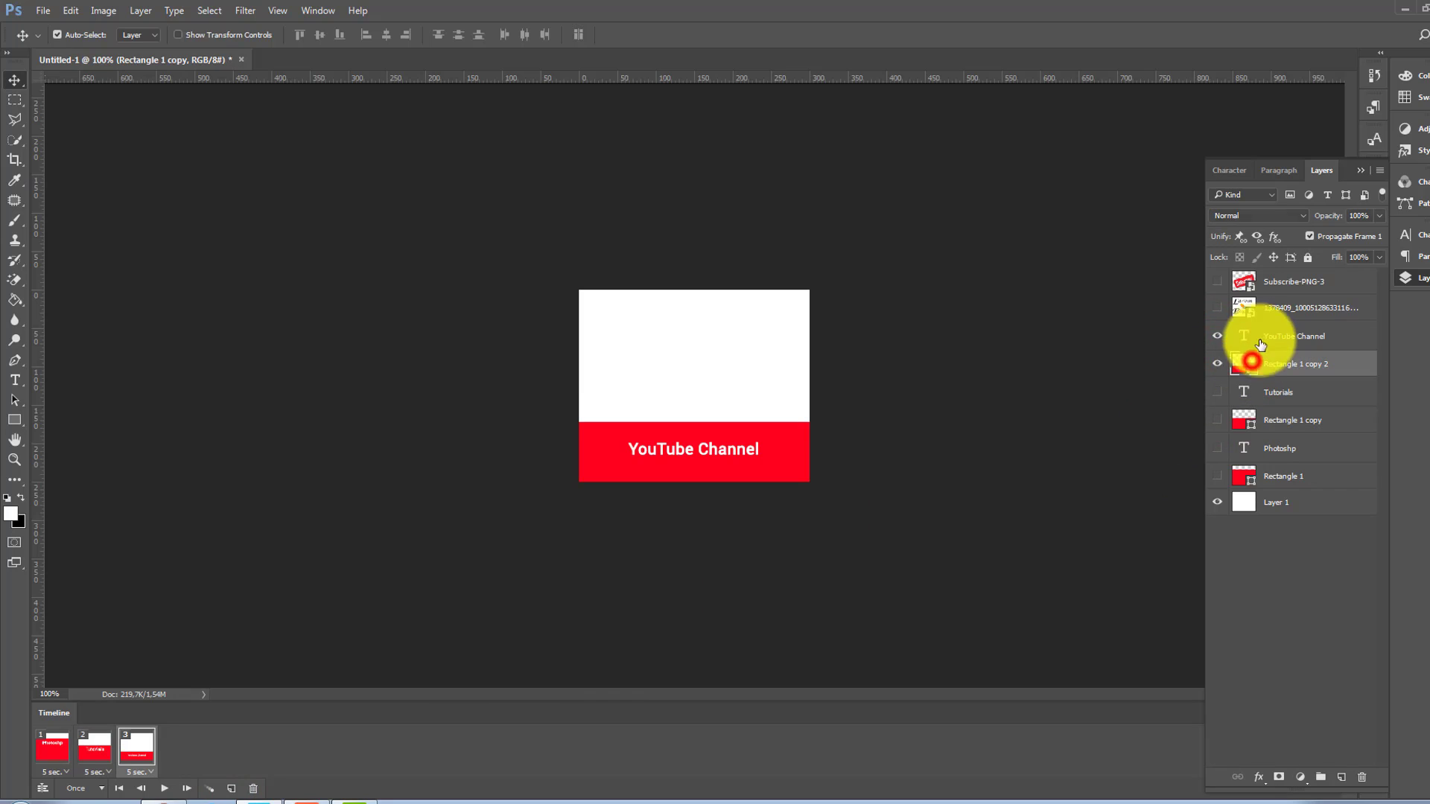
{"action": "left_click", "coordinate": [1258, 336]}
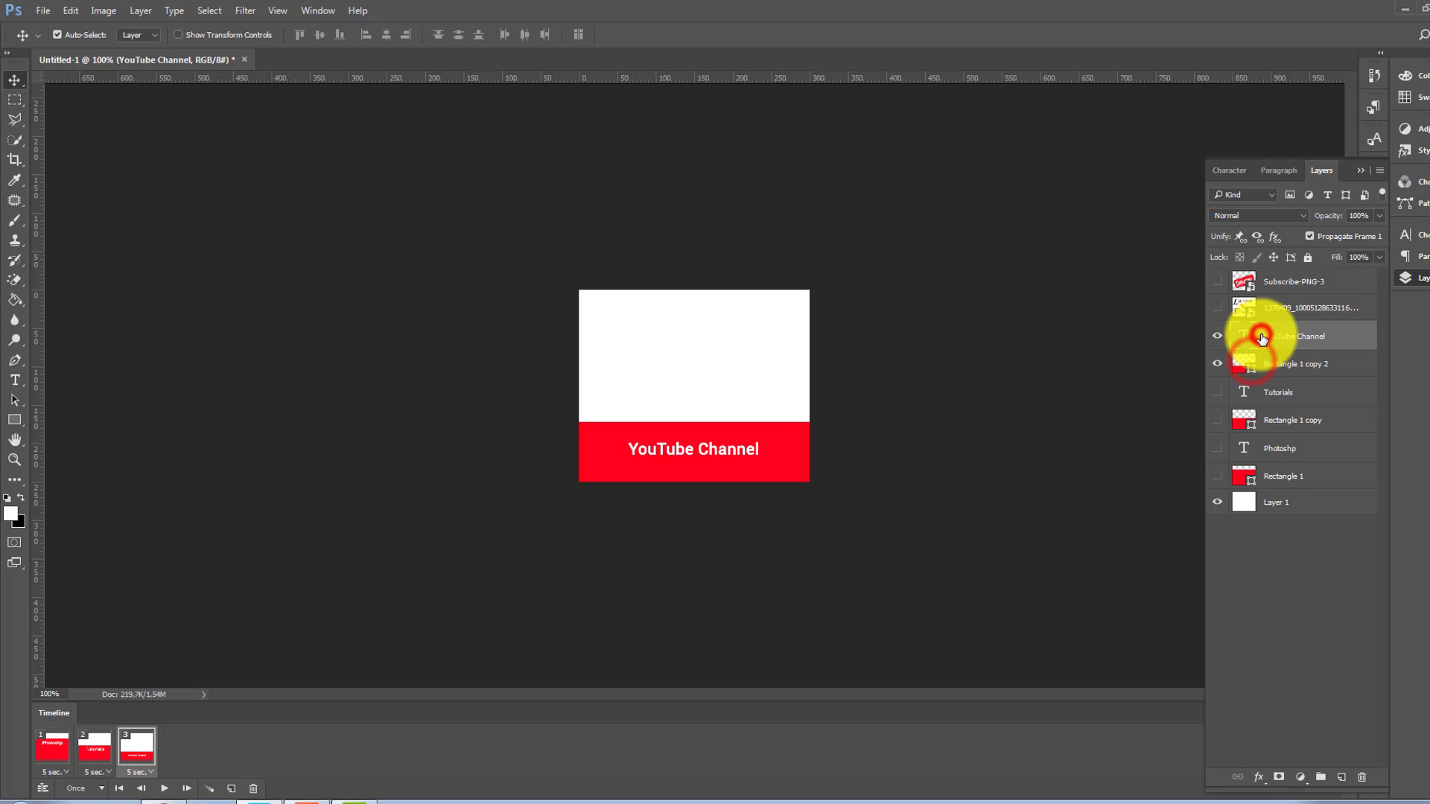
Preview the Photoshp, Tutorials and YouTube Channel frames twice in turn
{"action": "left_click", "coordinate": [51, 751]}
{"action": "left_click", "coordinate": [94, 752]}
{"action": "left_click", "coordinate": [128, 758]}
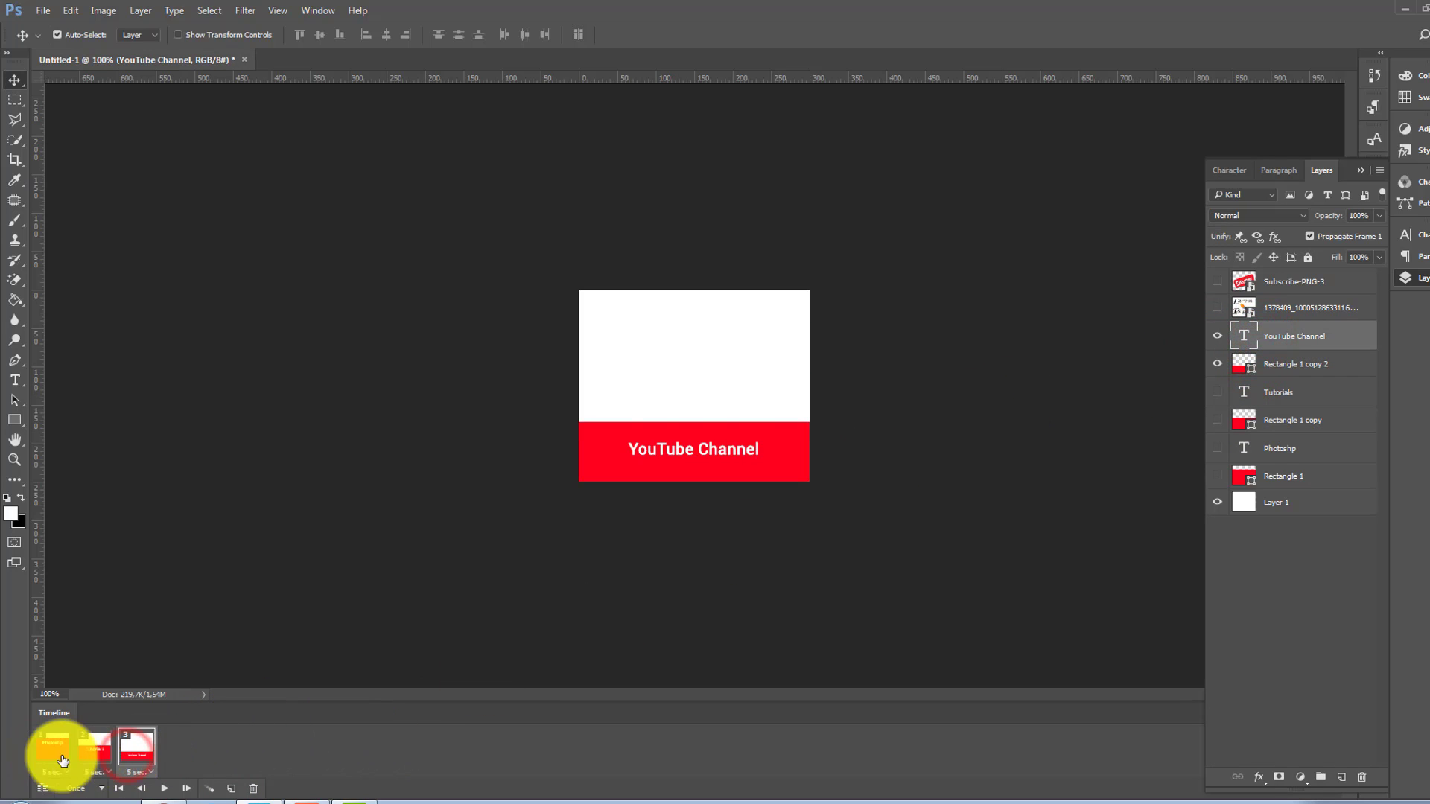
{"action": "left_click", "coordinate": [52, 753]}
{"action": "left_click", "coordinate": [95, 753]}
{"action": "left_click", "coordinate": [127, 756]}
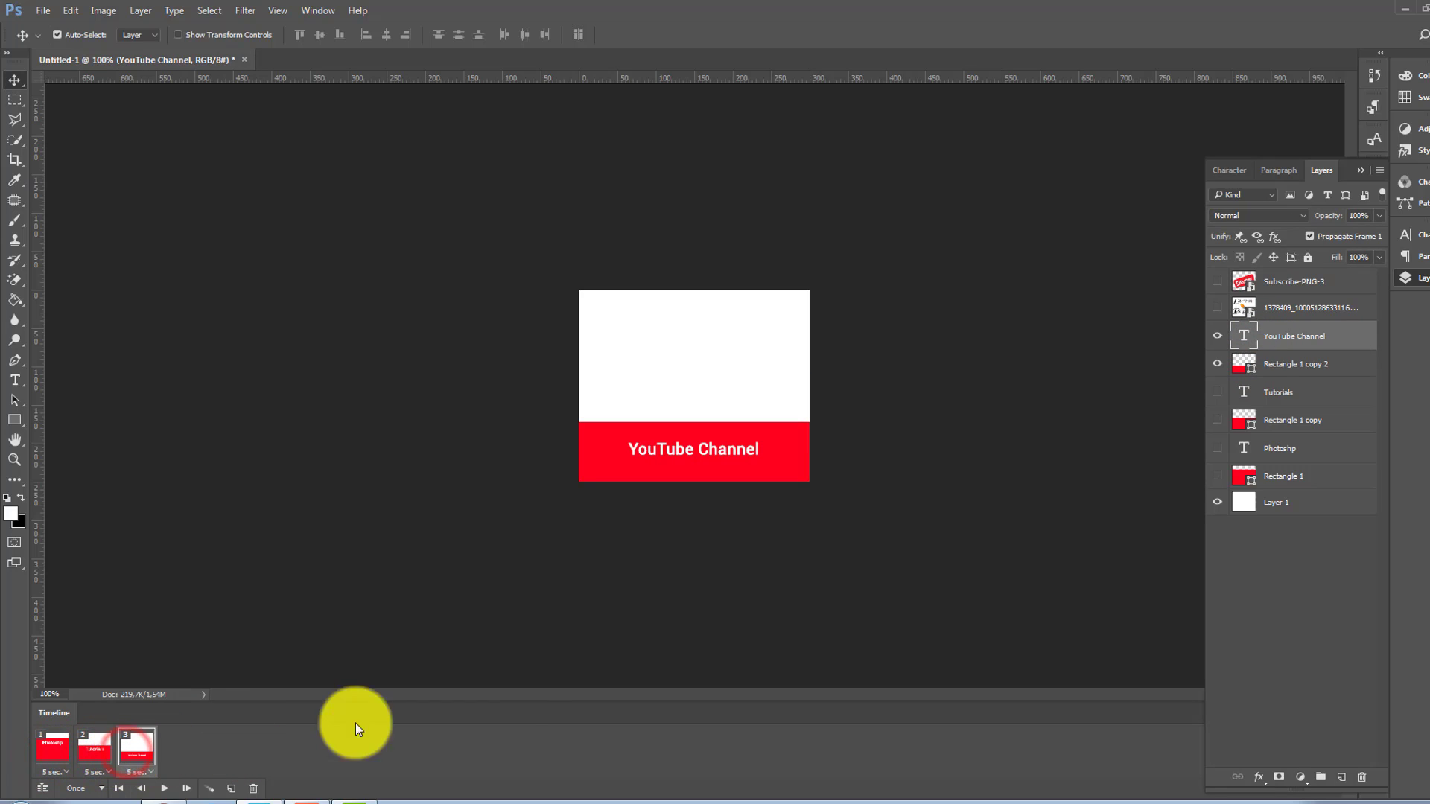
Add a Larem Designer logo frame, a Subscribe-PNG-3 frame, and a duplicate sixth frame
{"action": "left_click", "coordinate": [232, 788]}
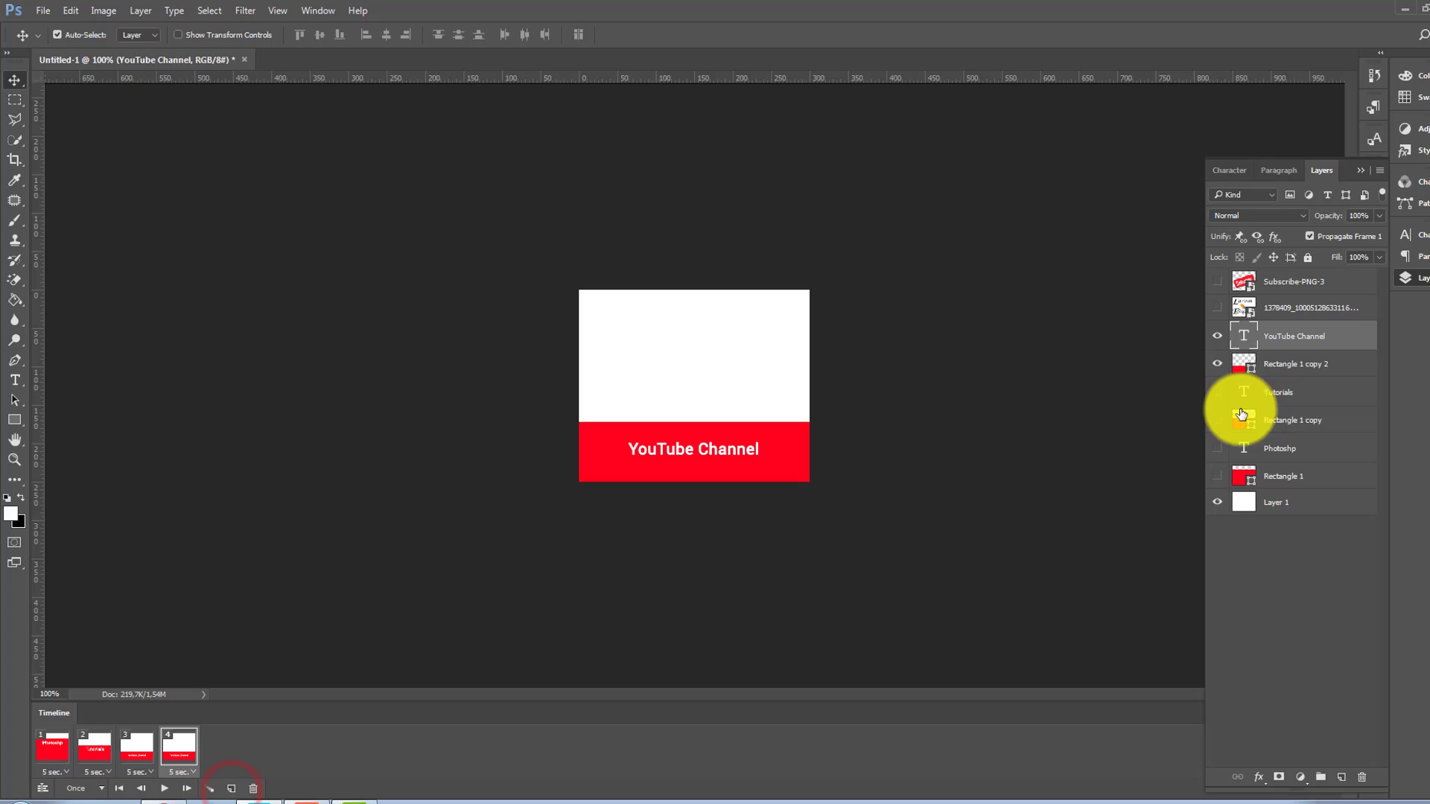
{"action": "left_click_drag", "start_coordinate": [1218, 363], "coordinate": [1220, 345]}
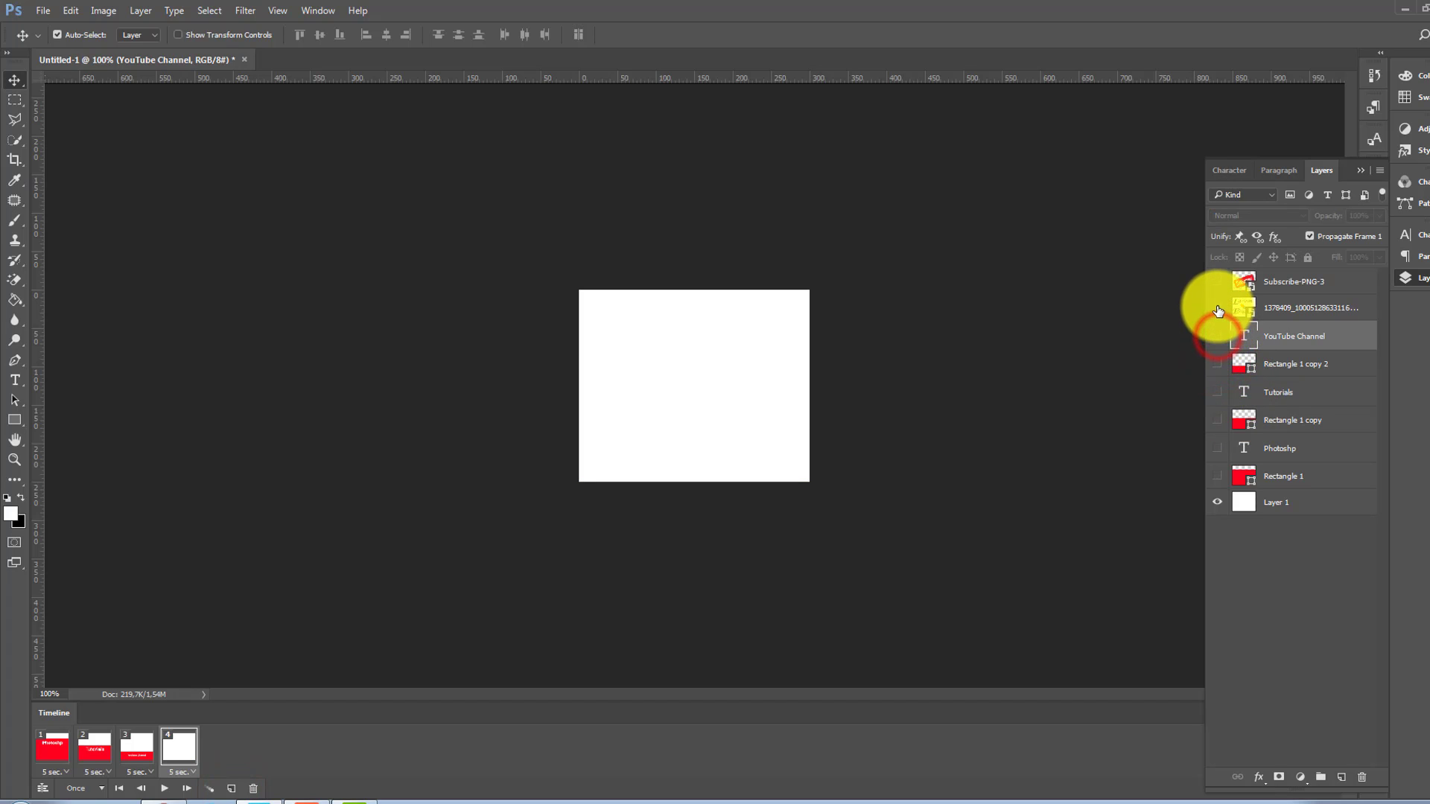
{"action": "left_click", "coordinate": [1217, 307]}
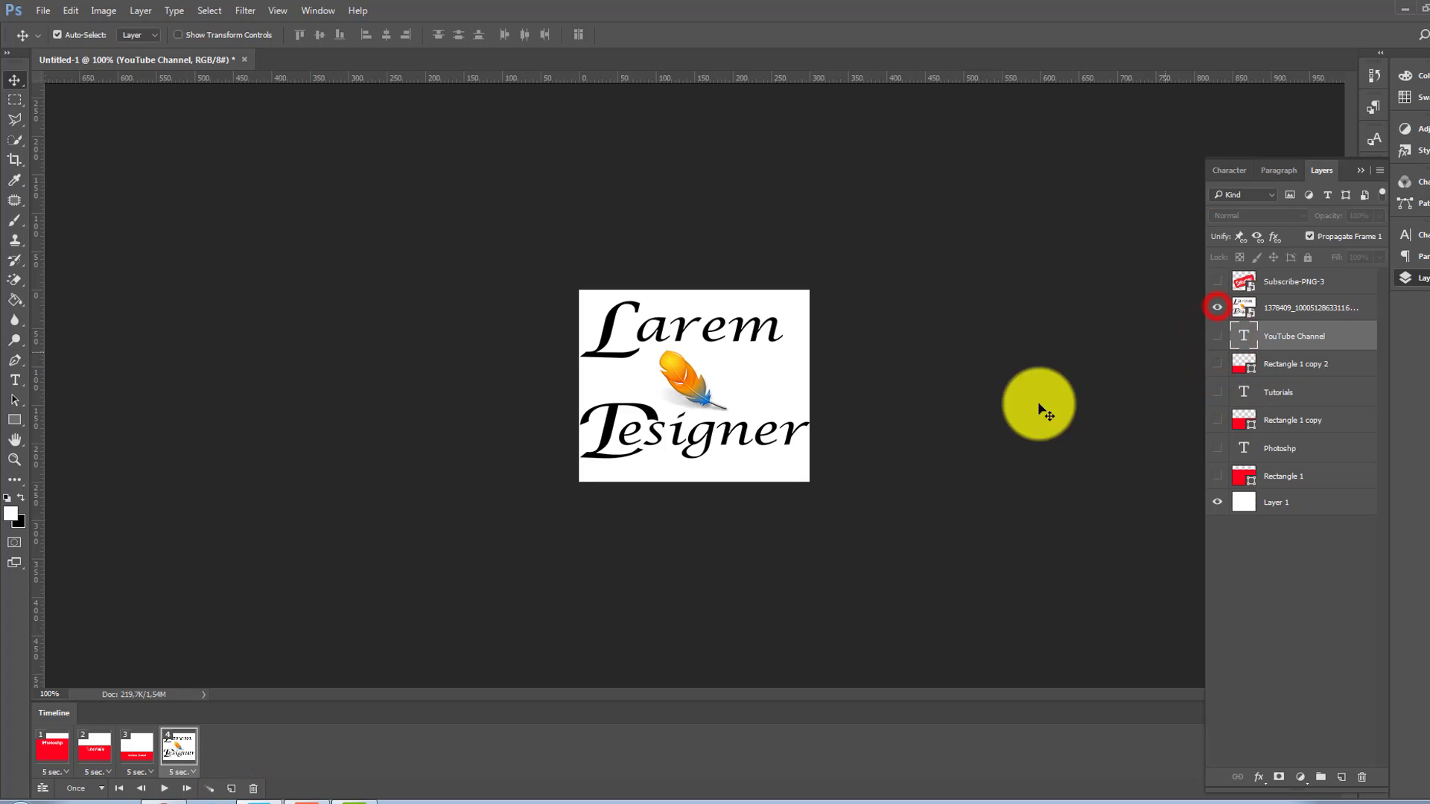
{"action": "left_click", "coordinate": [231, 790]}
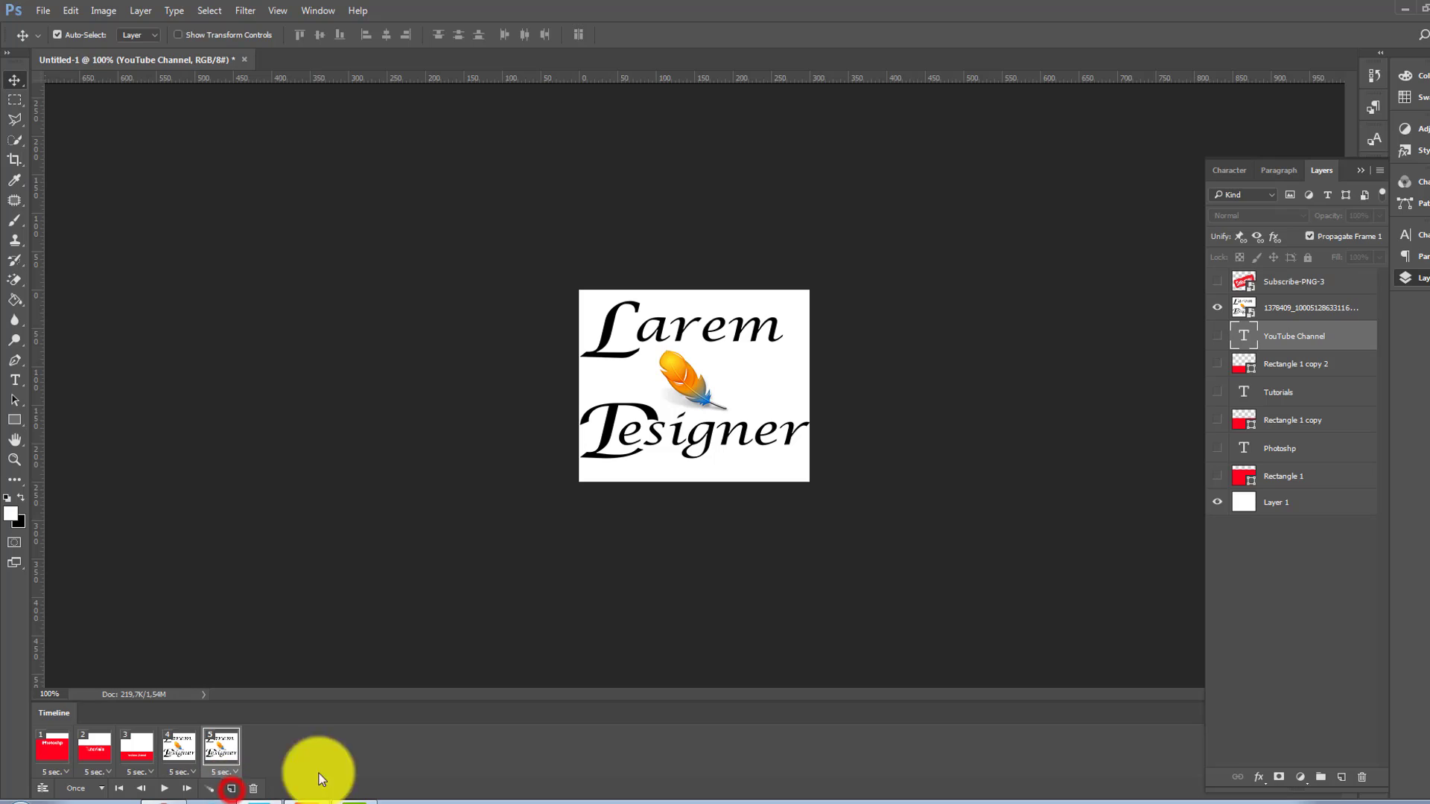
{"action": "left_click", "coordinate": [1218, 307]}
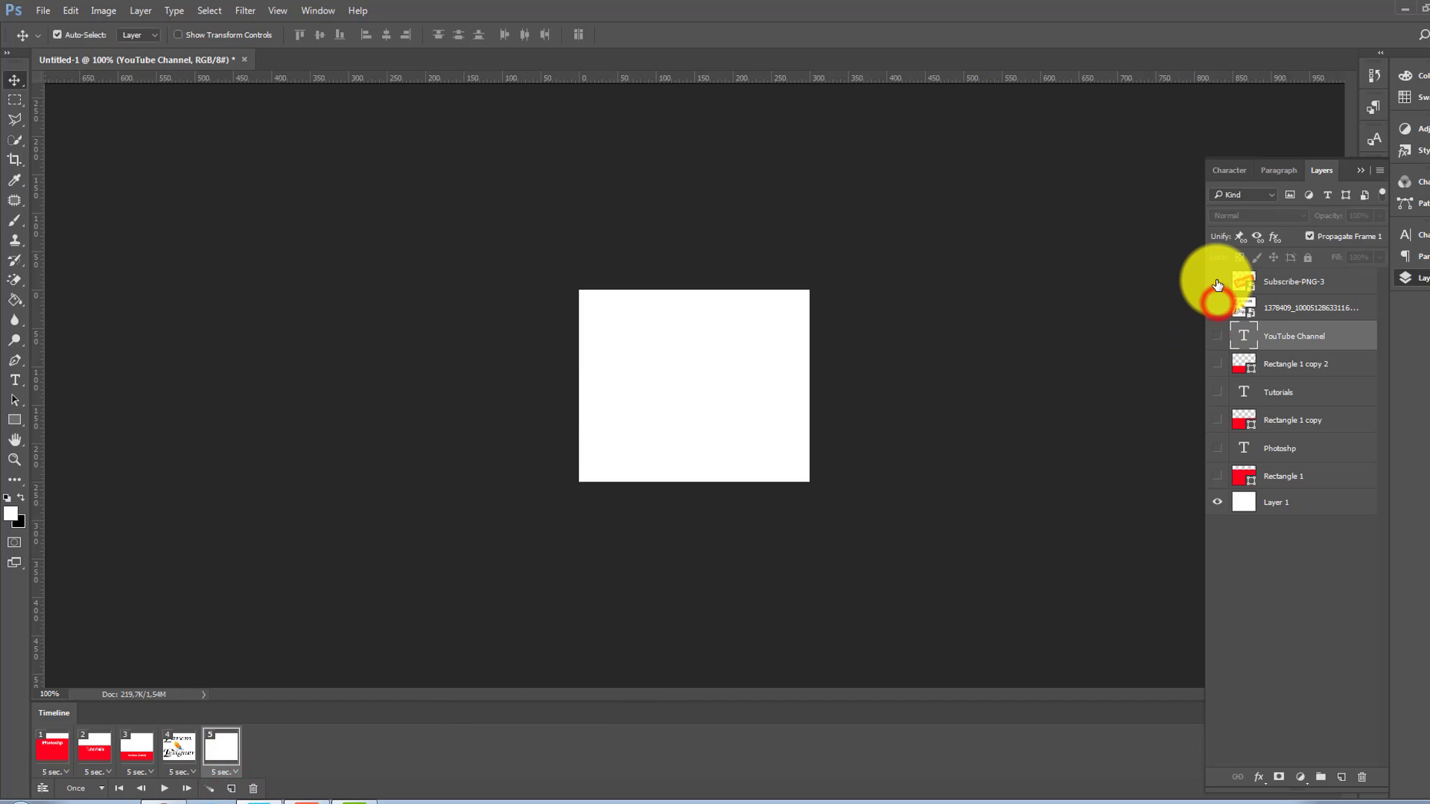
{"action": "left_click", "coordinate": [1218, 282]}
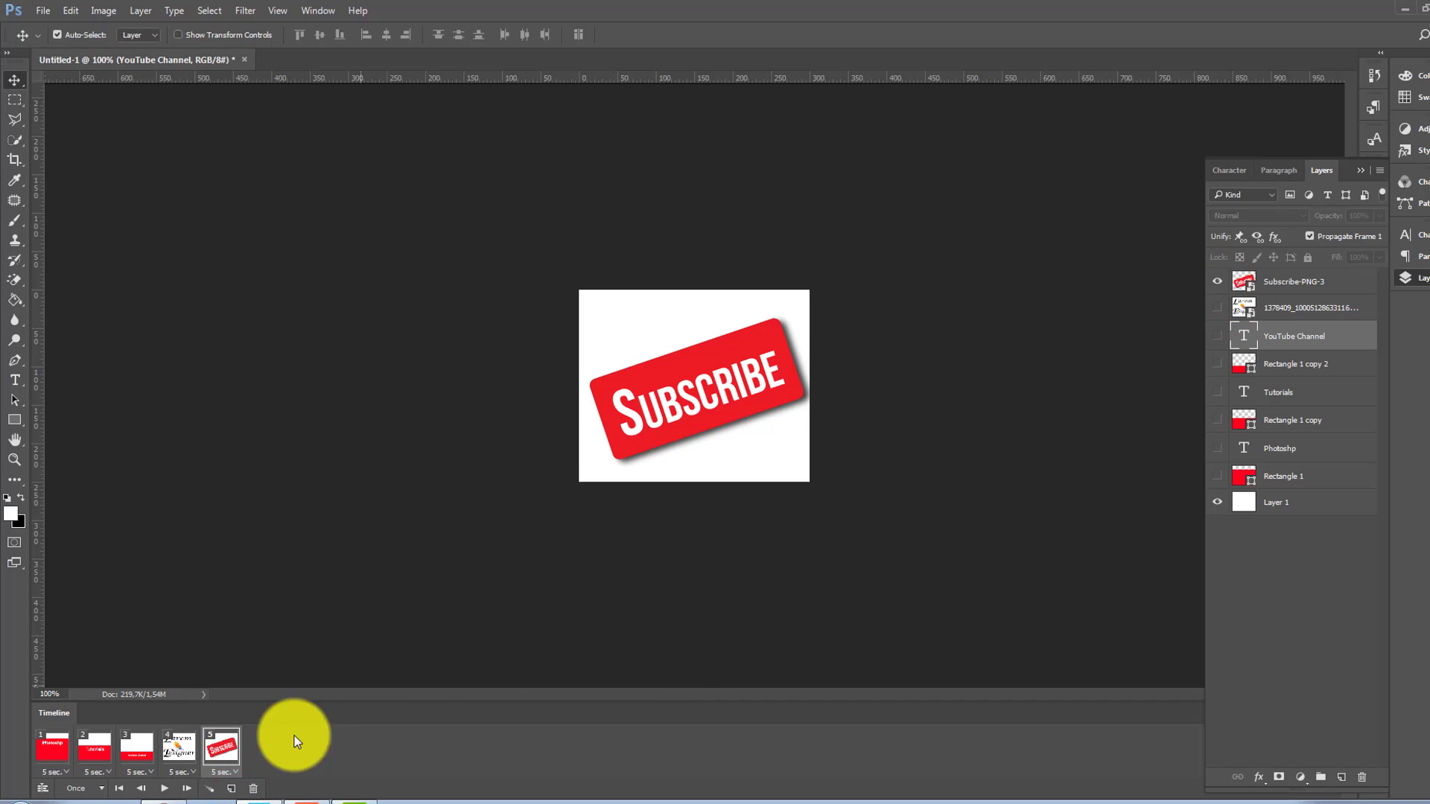
{"action": "left_click", "coordinate": [230, 790]}
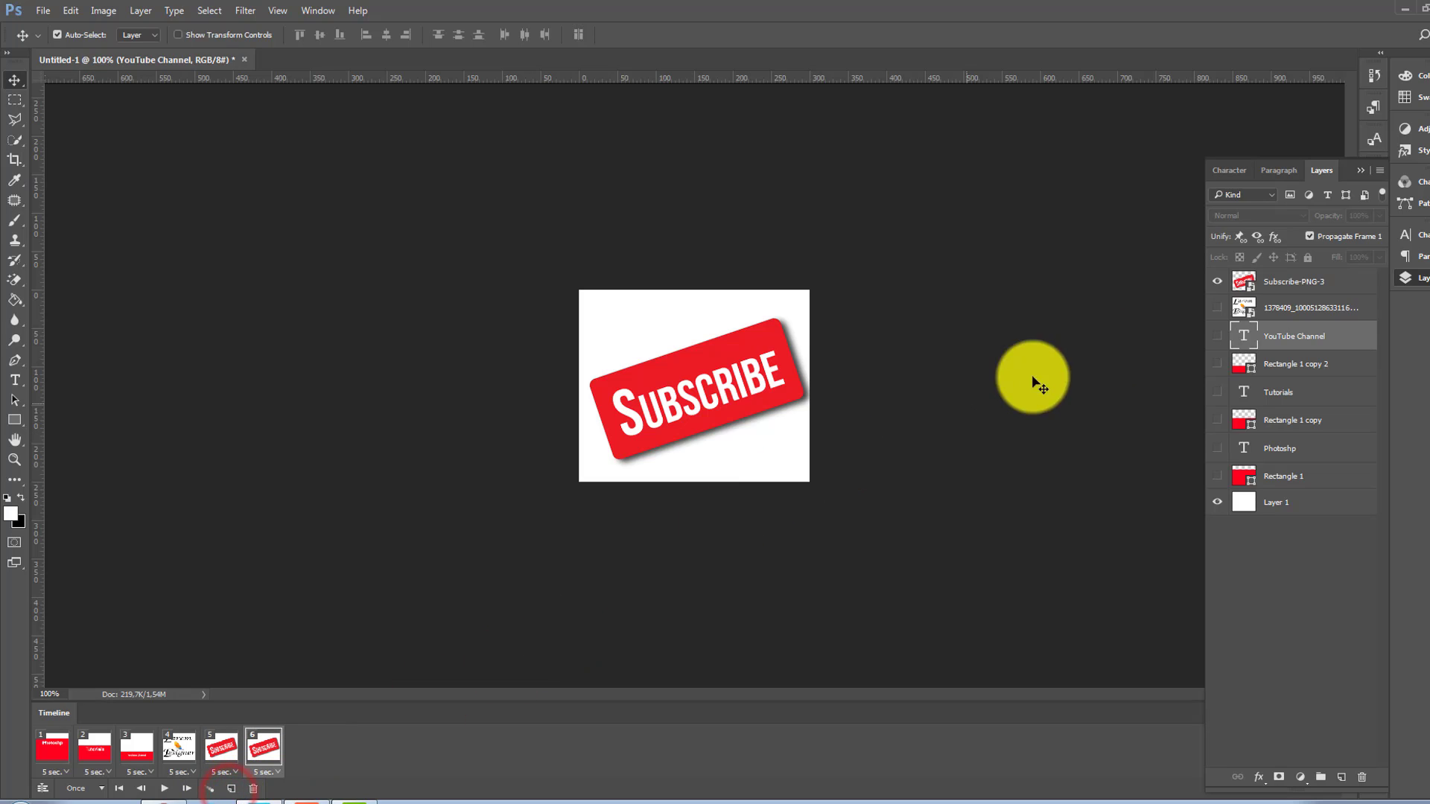
Undo the accidental YouTube Channel layer deletion and delete the extra sixth frame
{"action": "left_click", "coordinate": [253, 753]}
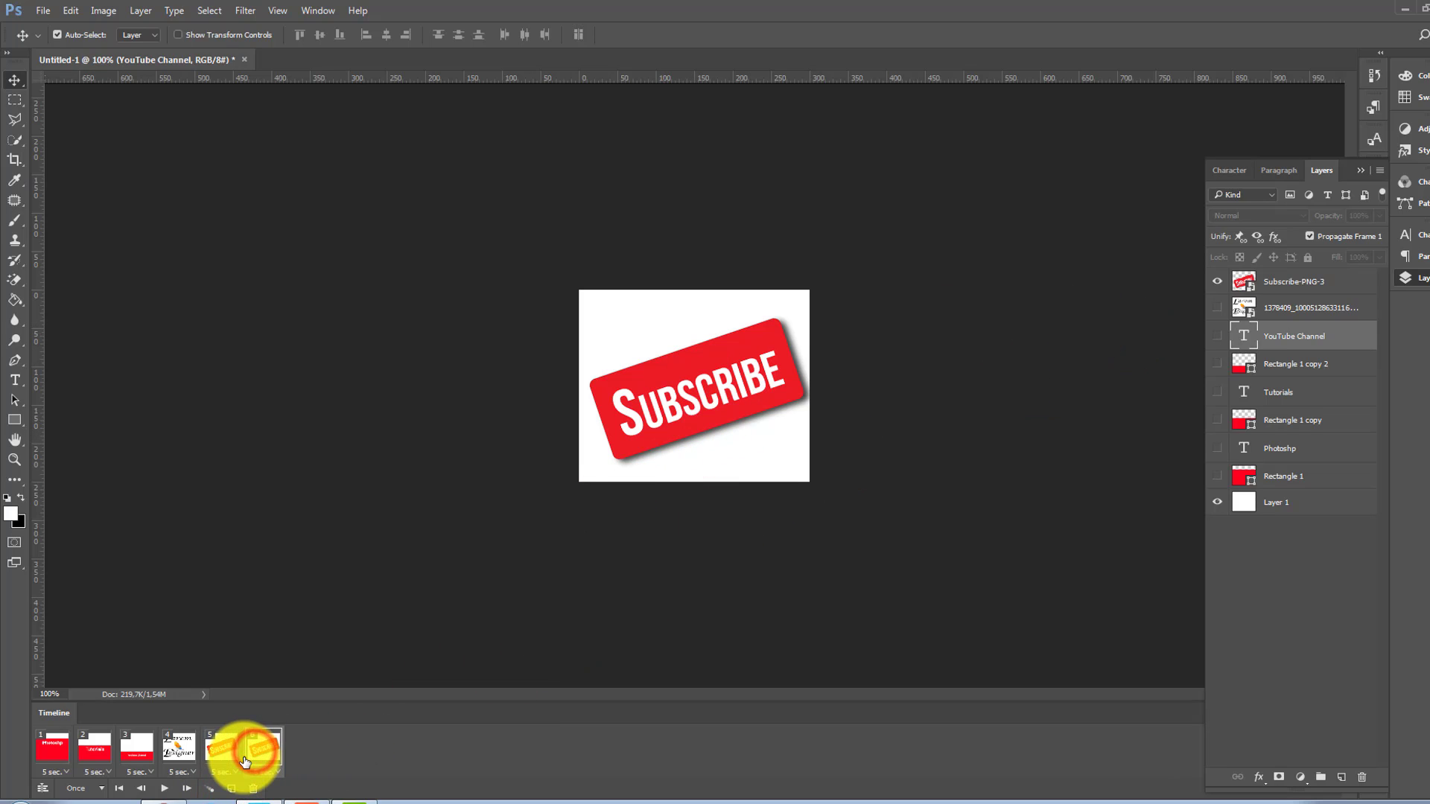
{"action": "key", "text": "Delete"}
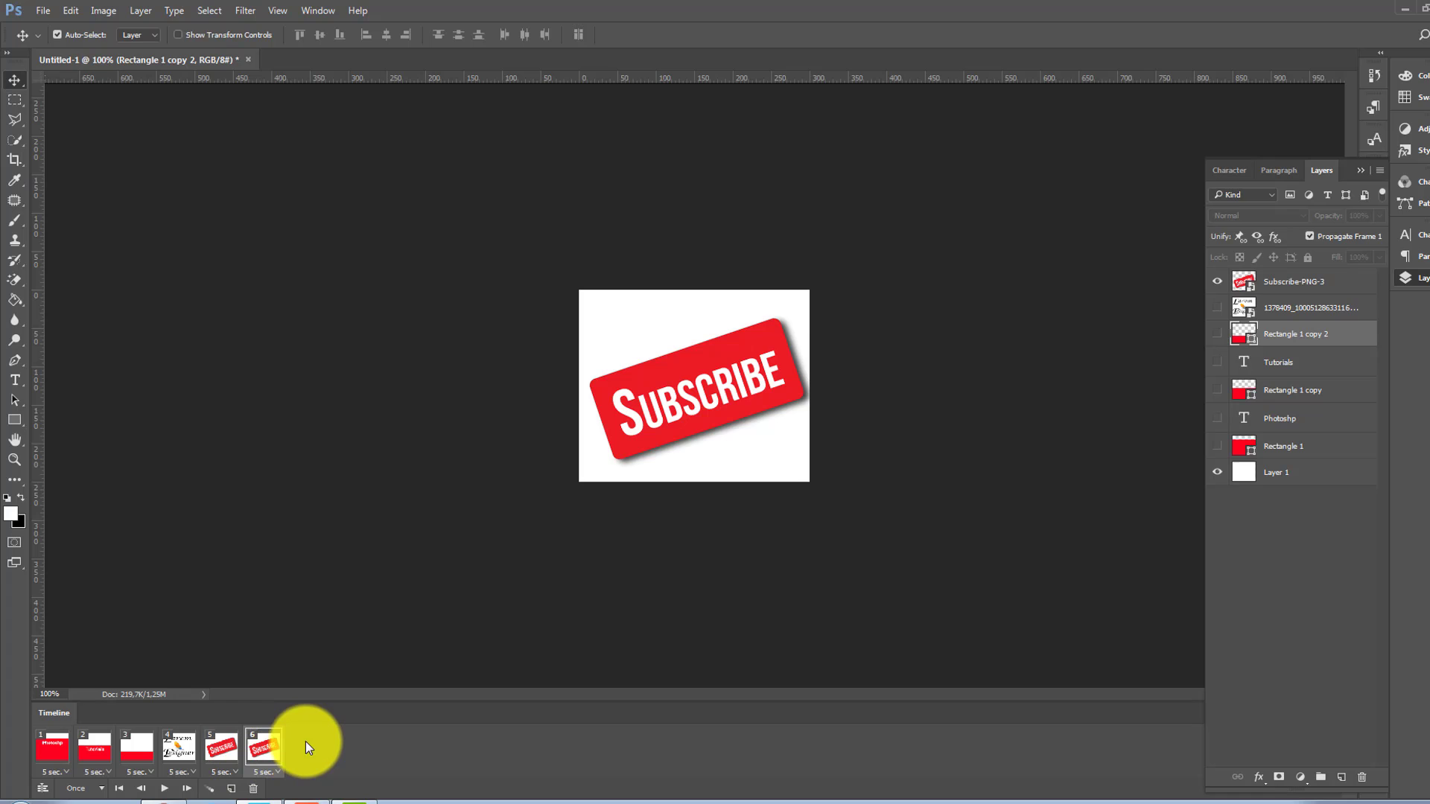
{"action": "key", "text": "ctrl+z"}
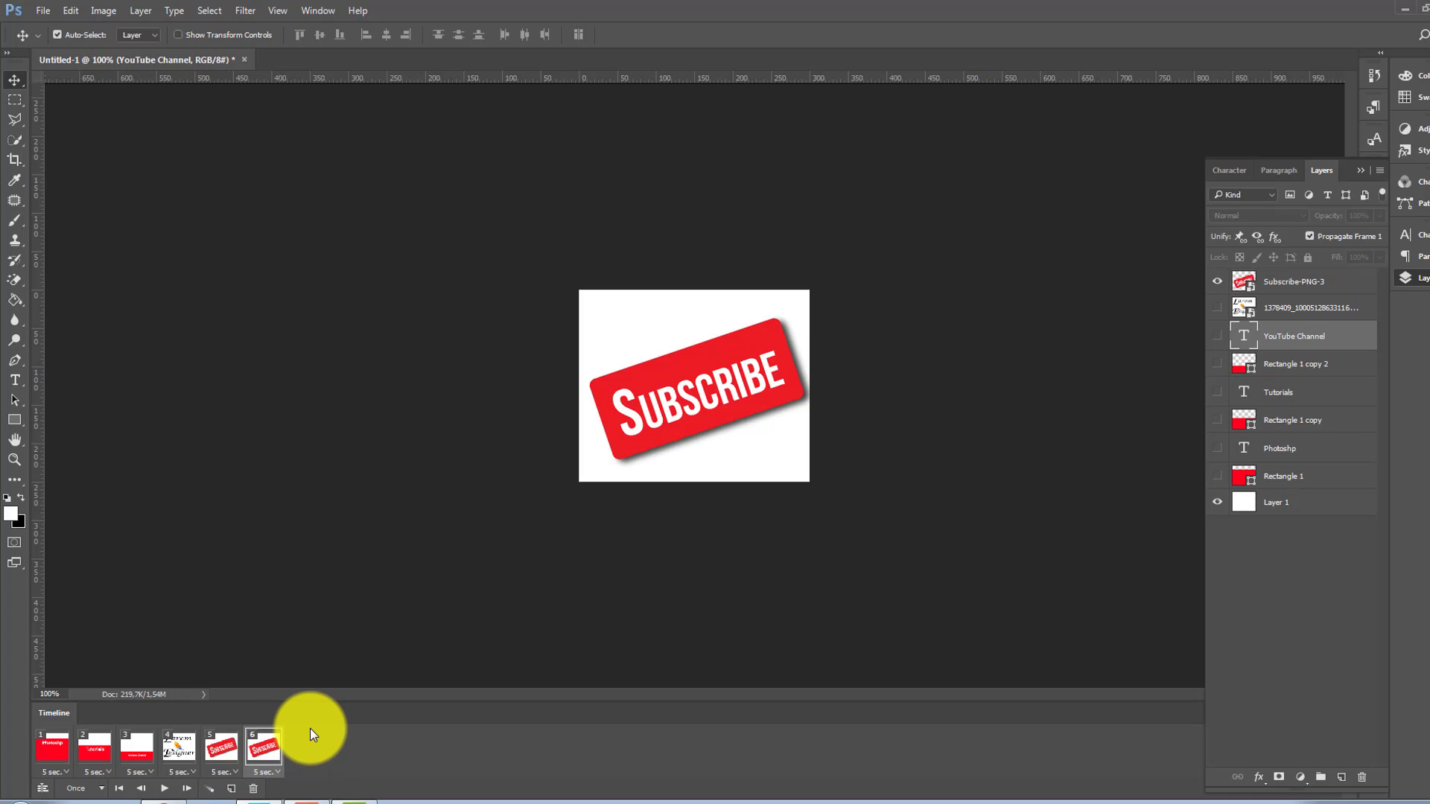
{"action": "left_click", "coordinate": [252, 788]}
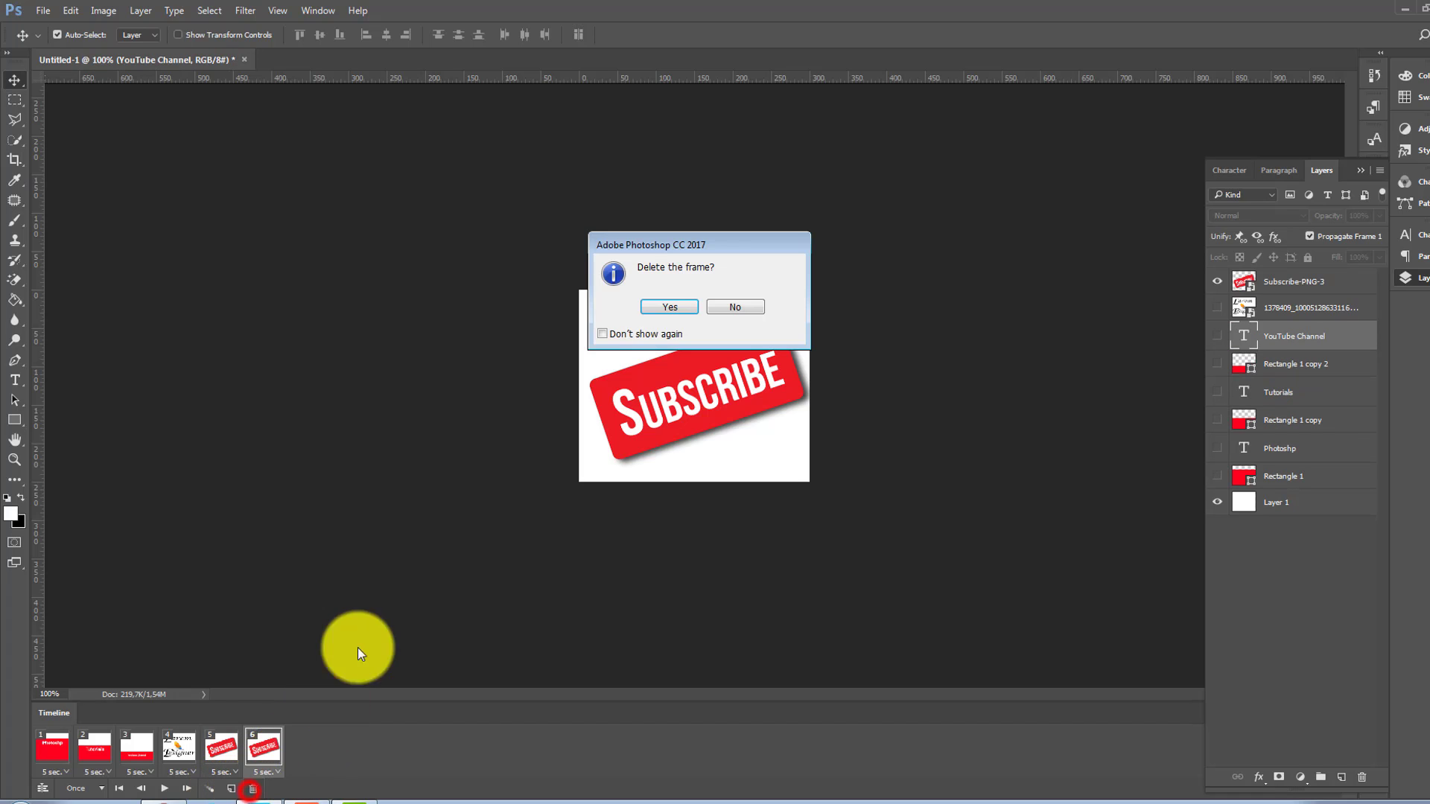
{"action": "left_click", "coordinate": [654, 307]}
Tween five in-between frames from the logo frame to the Subscribe frame
{"action": "left_click", "coordinate": [226, 754]}
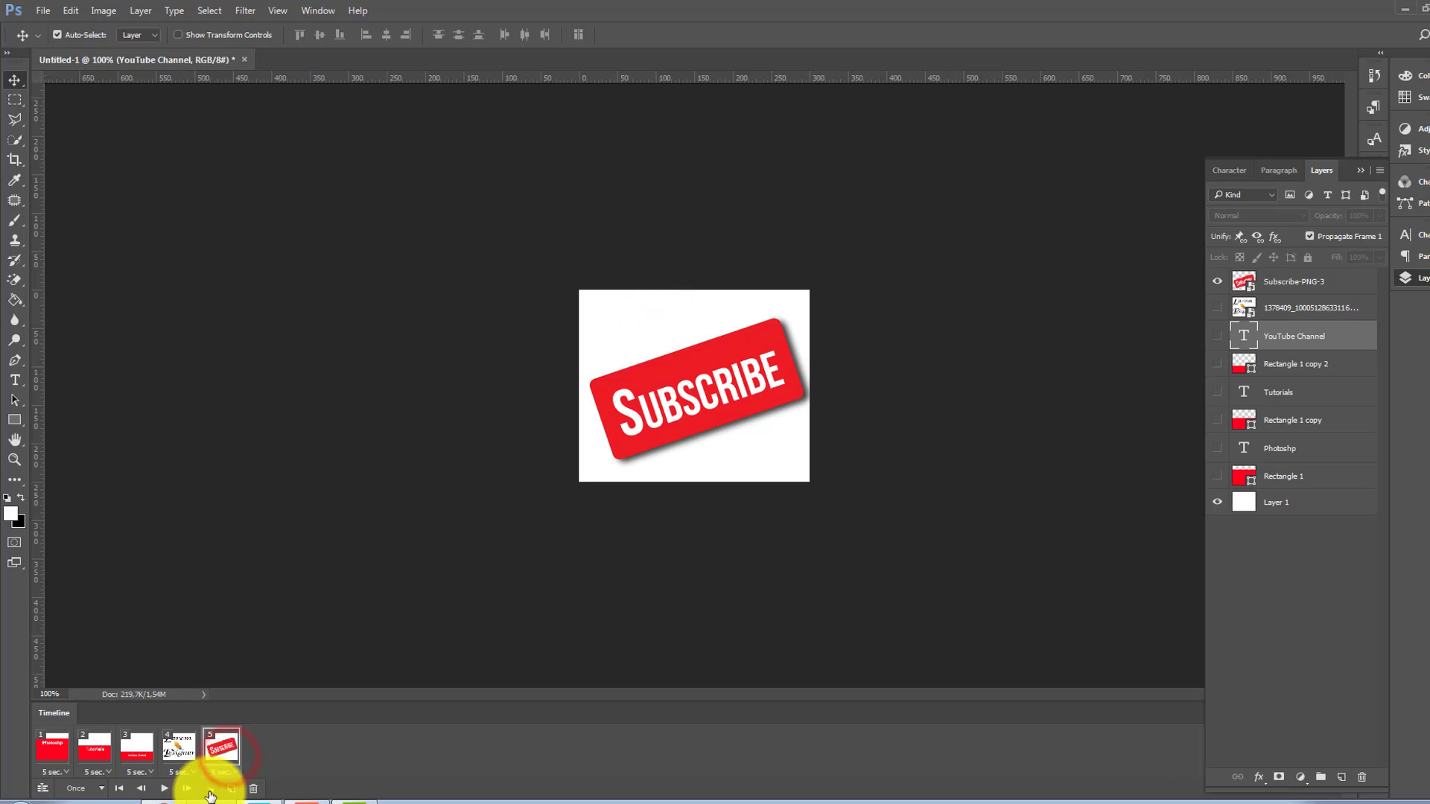
{"action": "left_click", "coordinate": [209, 791]}
{"action": "left_click", "coordinate": [730, 370]}
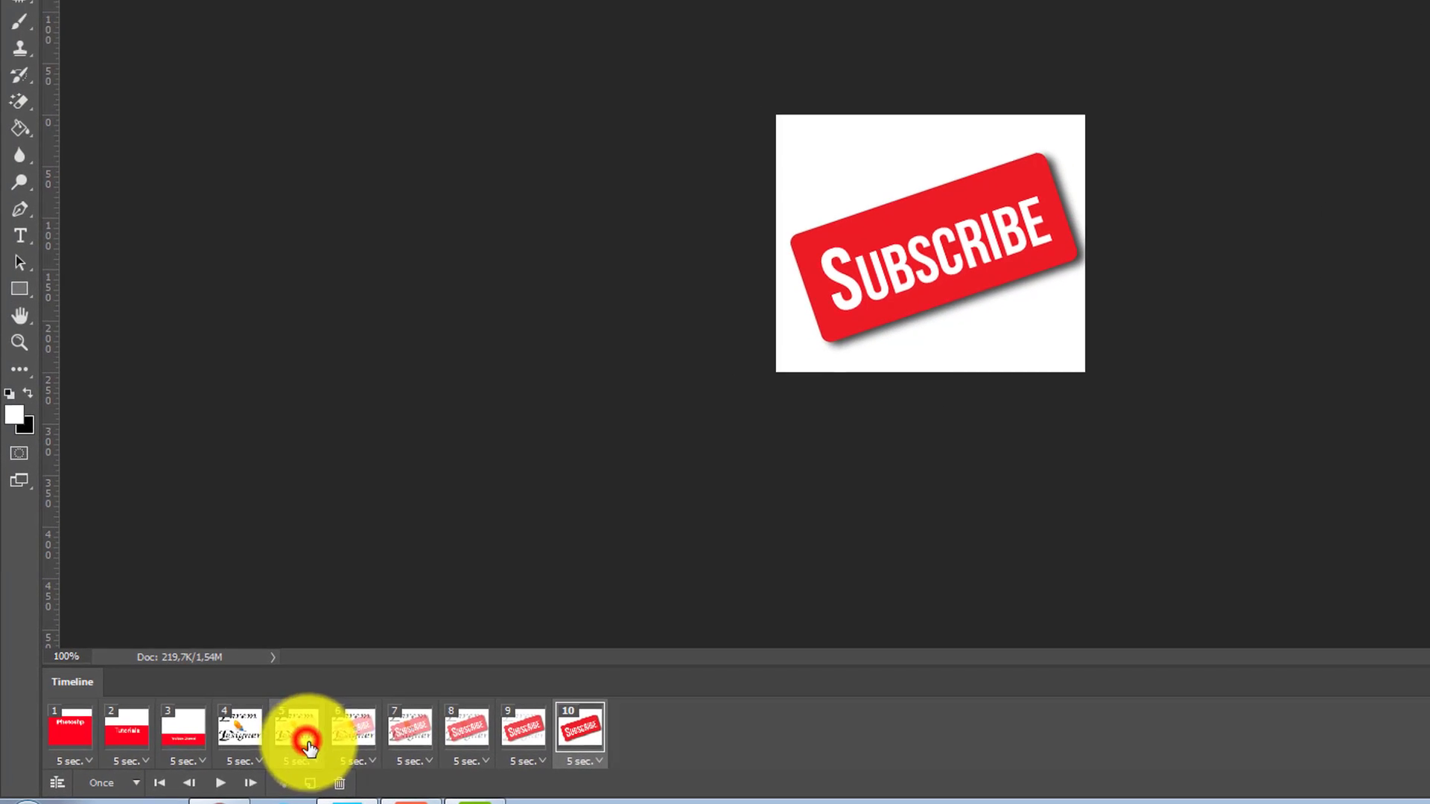
Select frames 5 through 9 and delete them
{"action": "left_click", "coordinate": [353, 726], "text": "ctrl"}
{"action": "left_click", "coordinate": [410, 726], "text": "ctrl"}
{"action": "left_click", "coordinate": [466, 726], "text": "ctrl"}
{"action": "left_click", "coordinate": [523, 726], "text": "ctrl"}
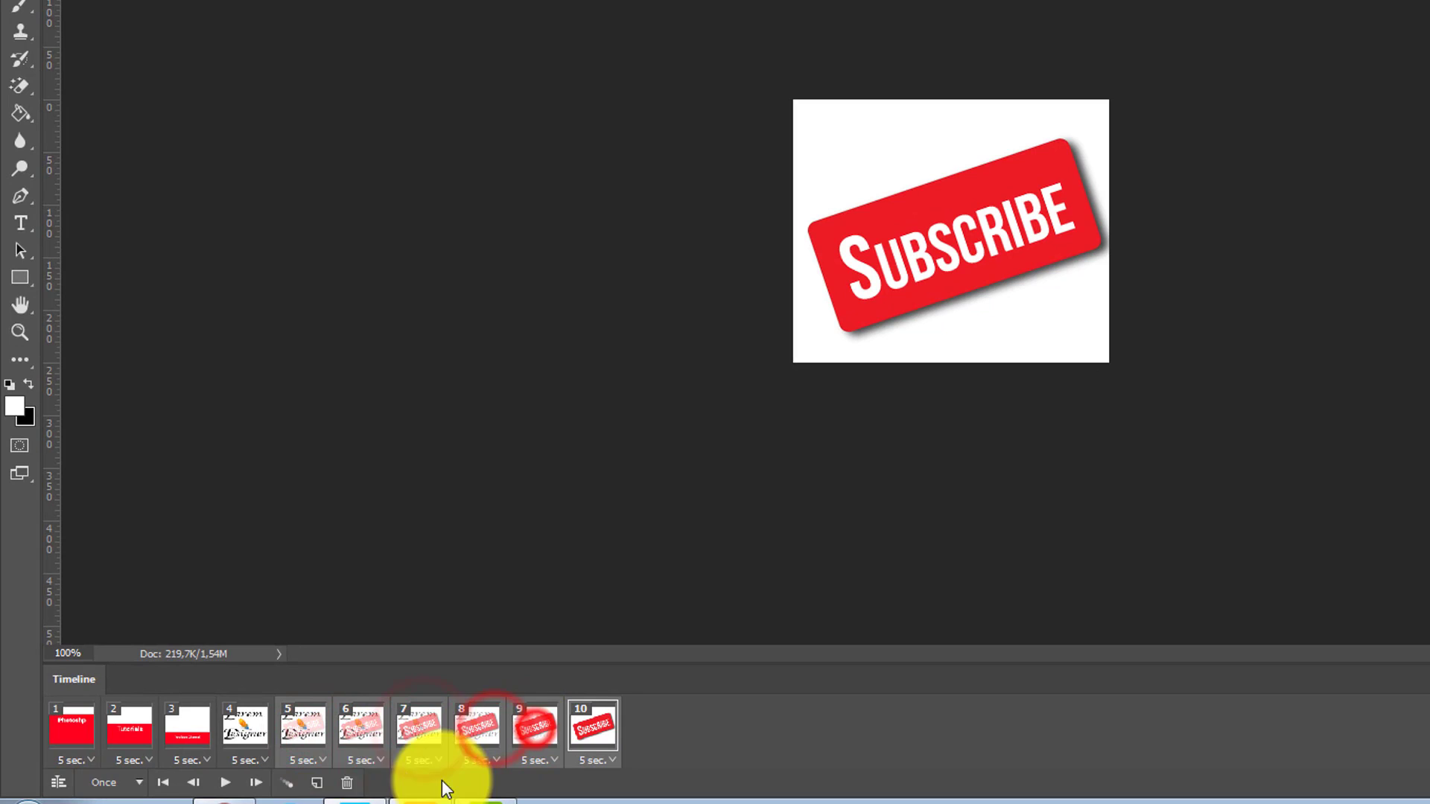
{"action": "left_click", "coordinate": [347, 783]}
{"action": "left_click", "coordinate": [922, 122]}
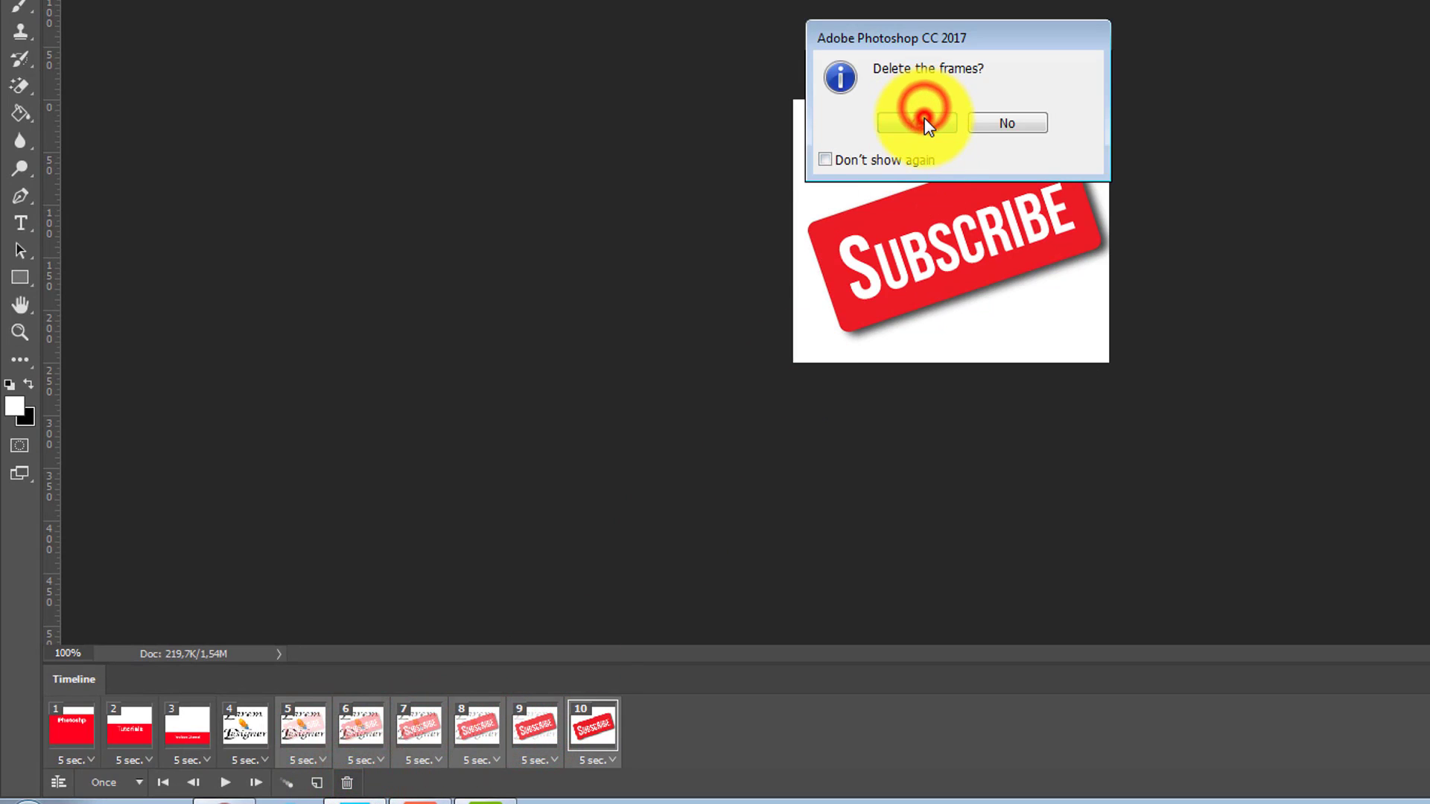
Make frame 5 a blank white frame and frame 6 show the Subscribe image
{"action": "left_click", "coordinate": [318, 782]}
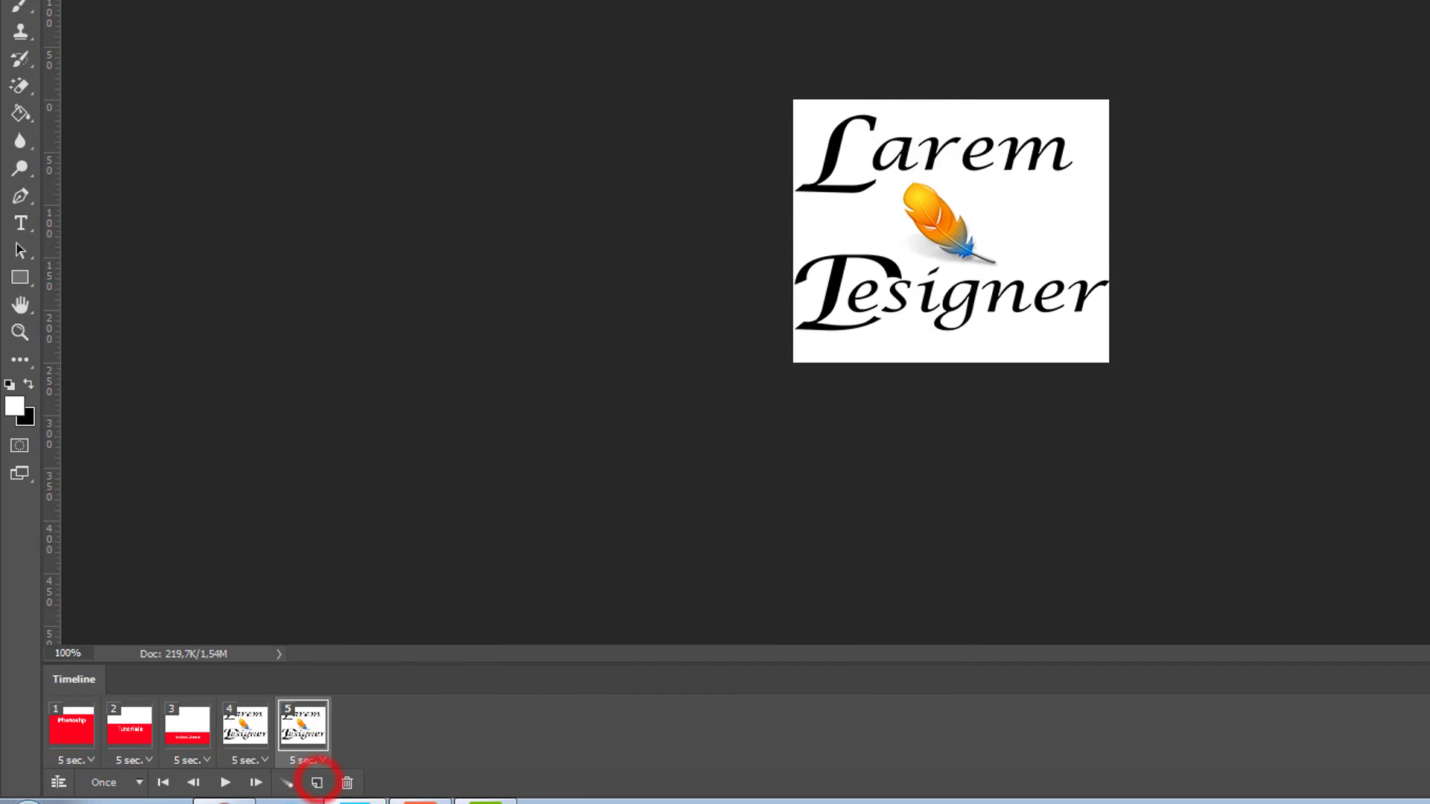
{"action": "key", "text": "ctrl+comma"}
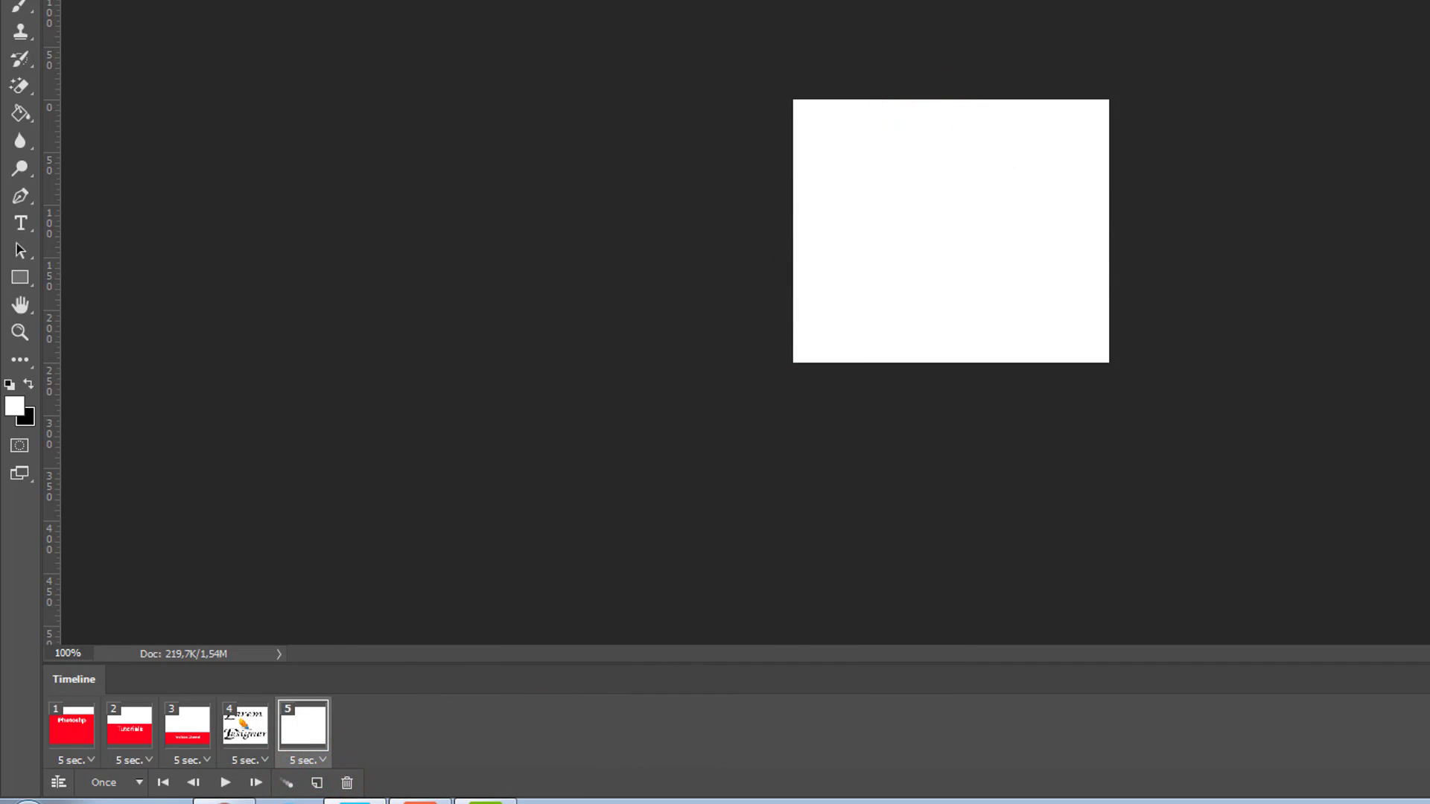
{"action": "left_click", "coordinate": [317, 783]}
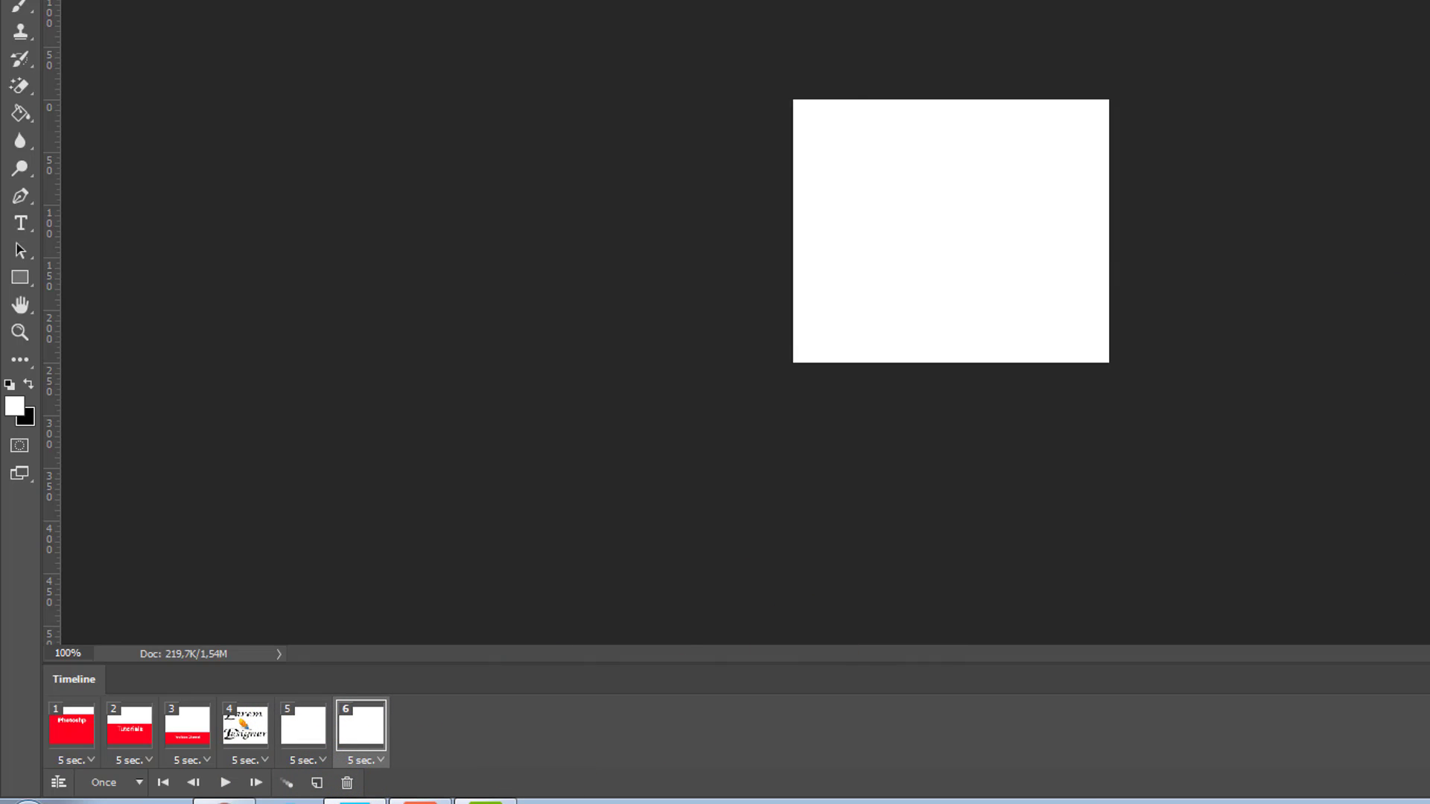
{"action": "key", "text": "ctrl+v"}
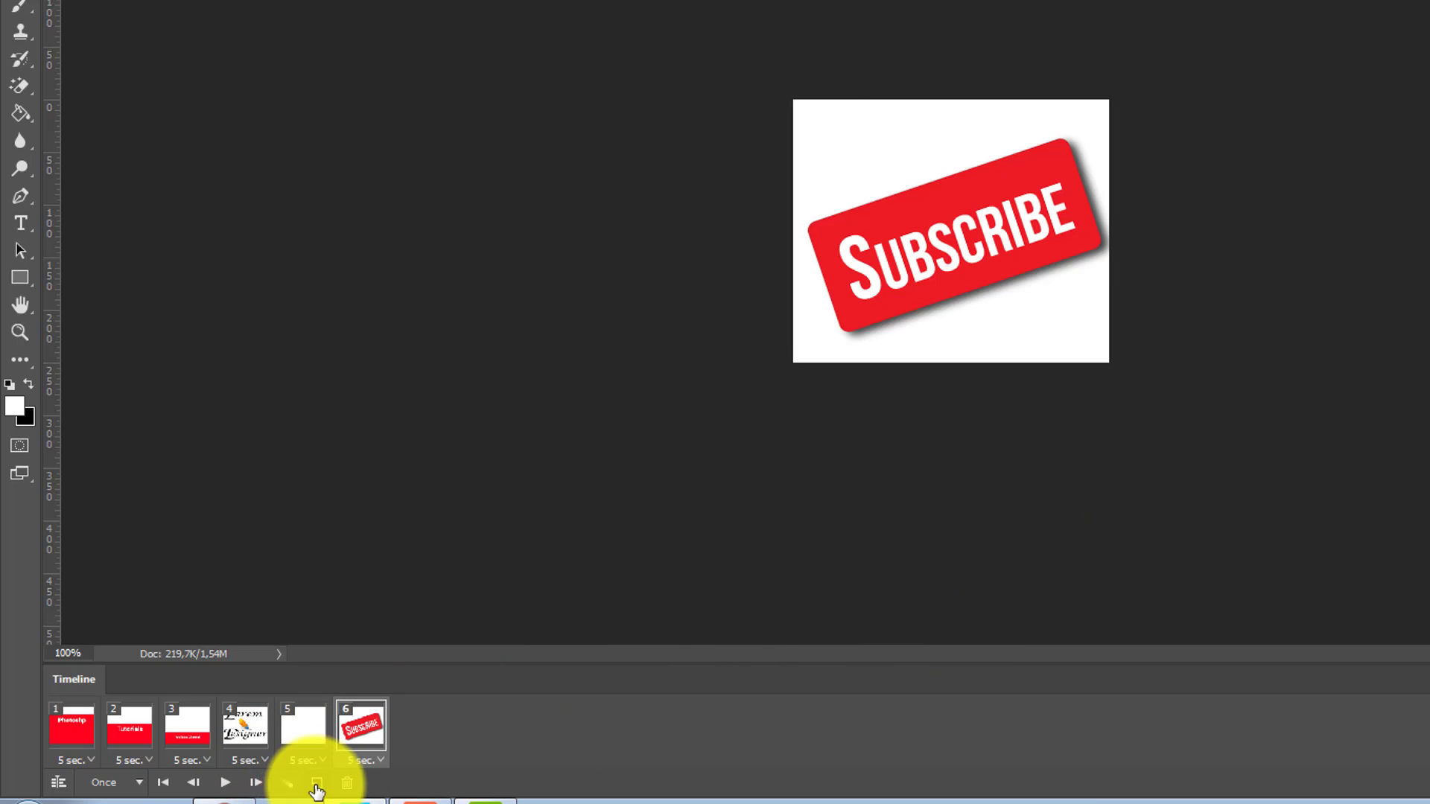
Tween five fade-in frames between frames 5 and 6, then play the animation
{"action": "left_click", "coordinate": [288, 782]}
{"action": "left_click", "coordinate": [999, 213]}
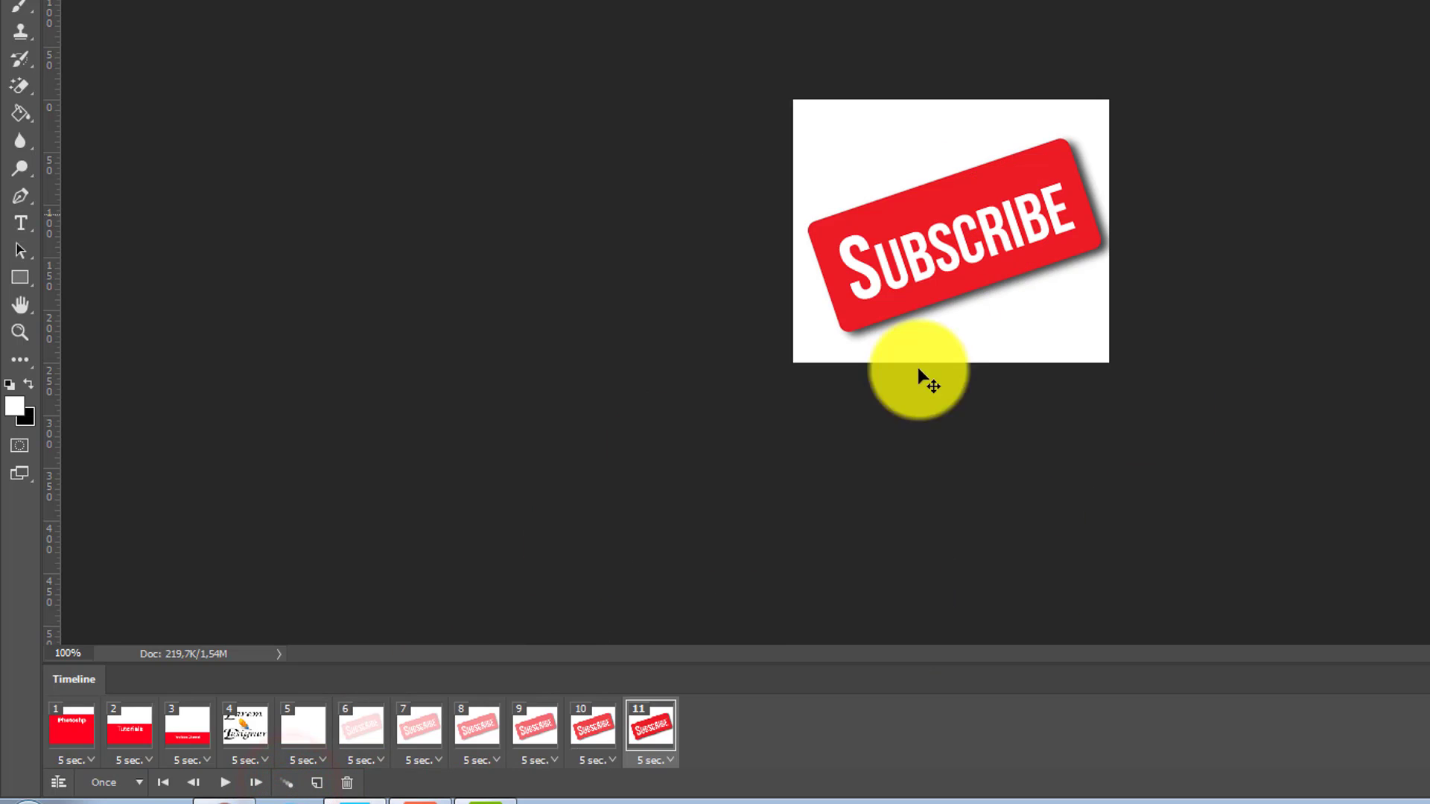
{"action": "key", "text": "space"}
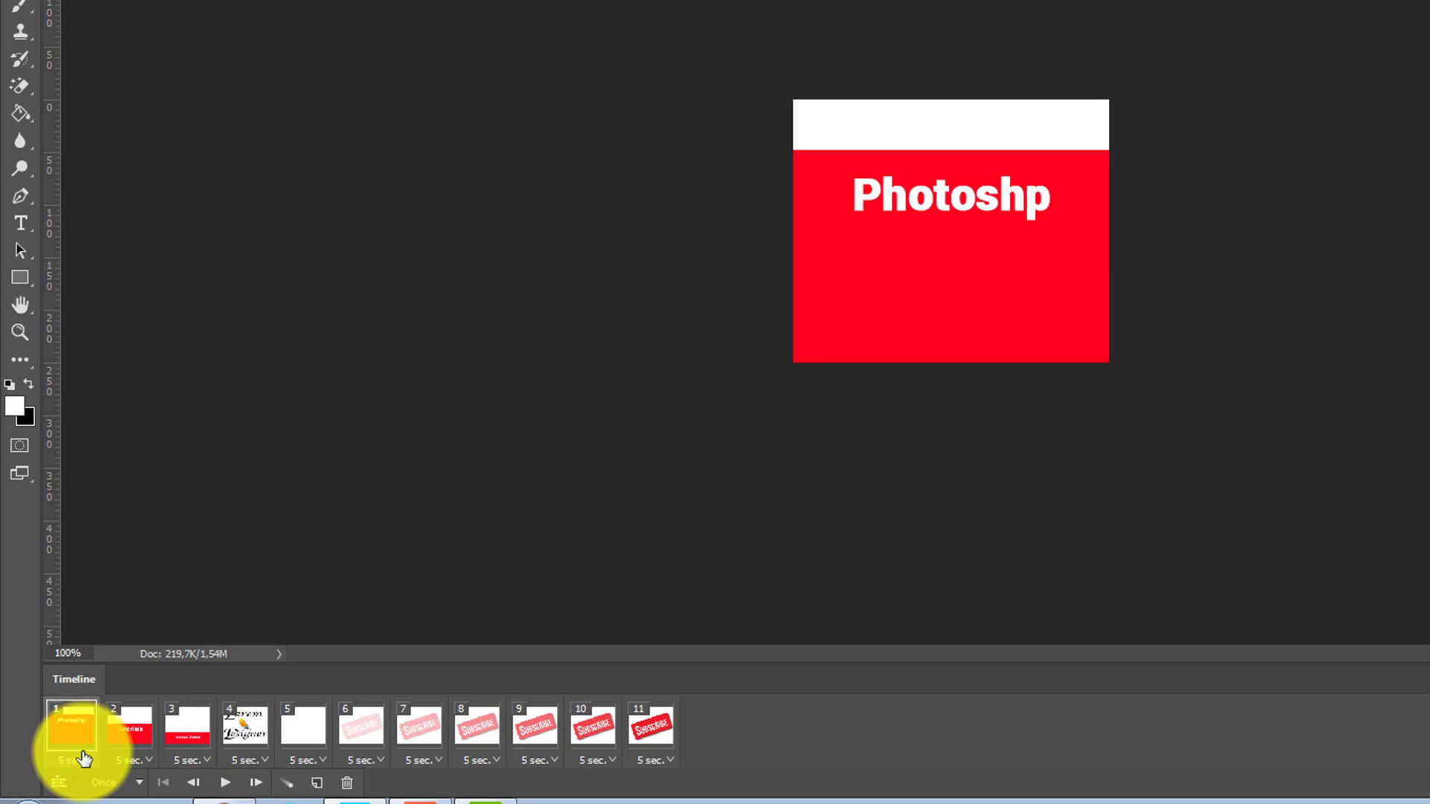
{"action": "left_click", "coordinate": [128, 722]}
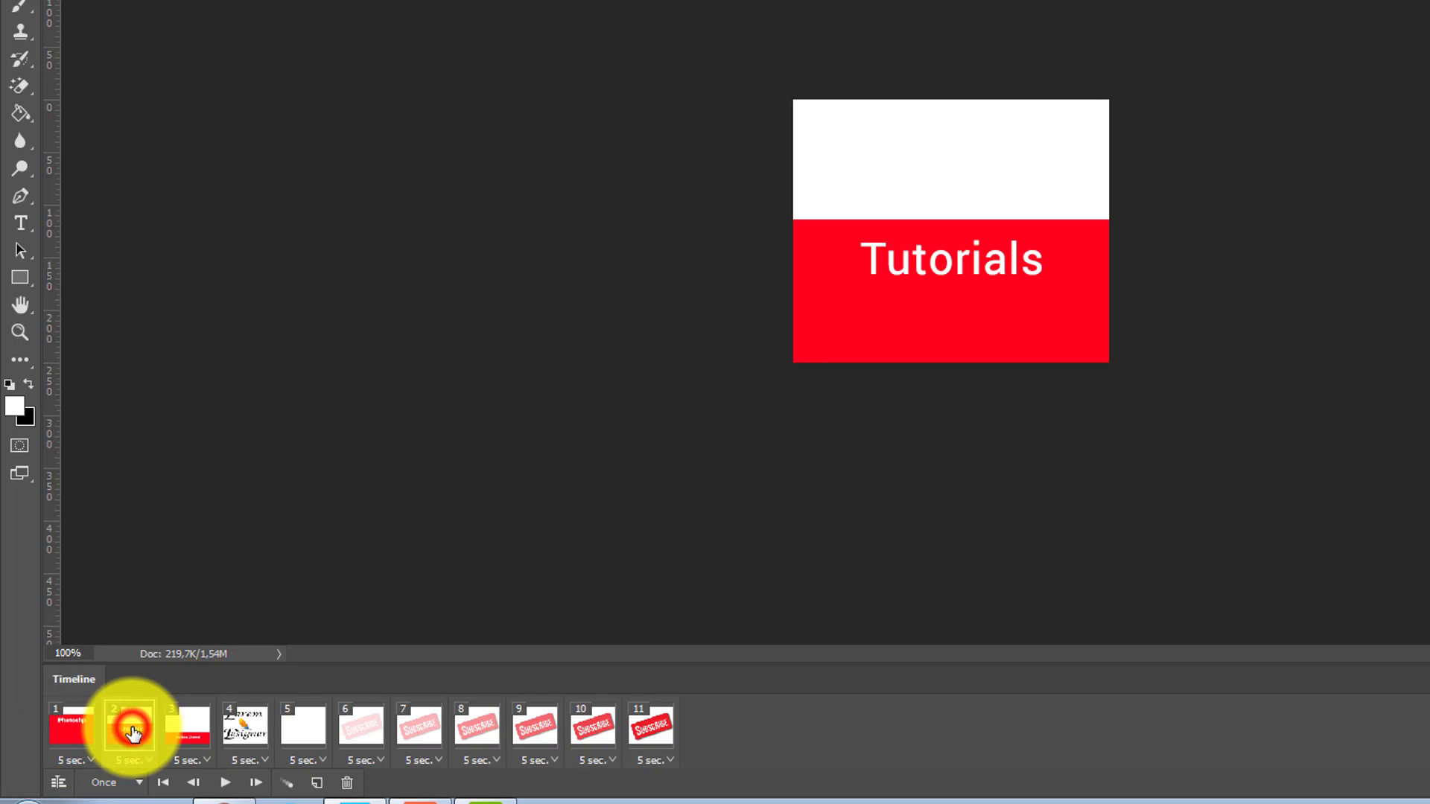
{"action": "left_click", "coordinate": [188, 726]}
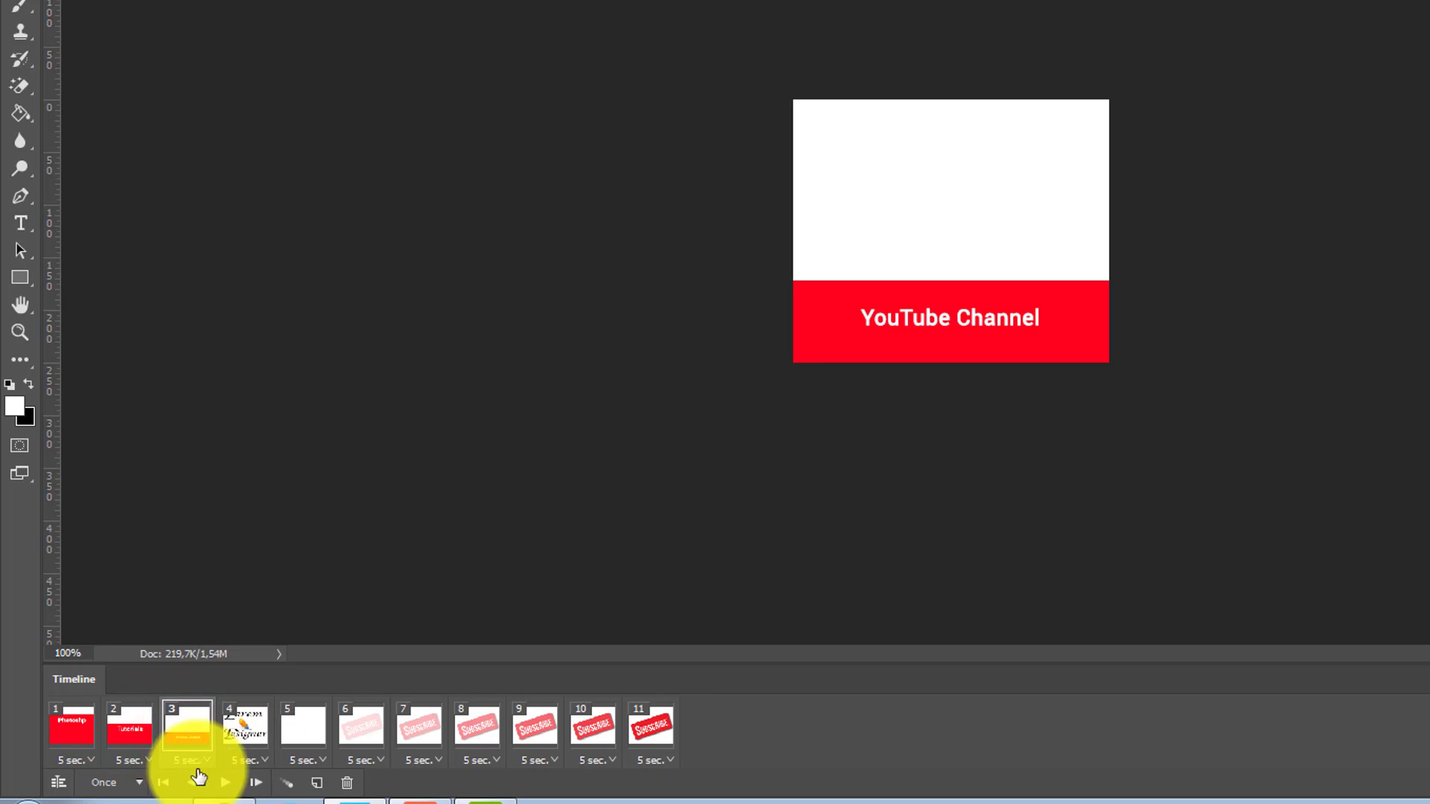
{"action": "left_click", "coordinate": [78, 729]}
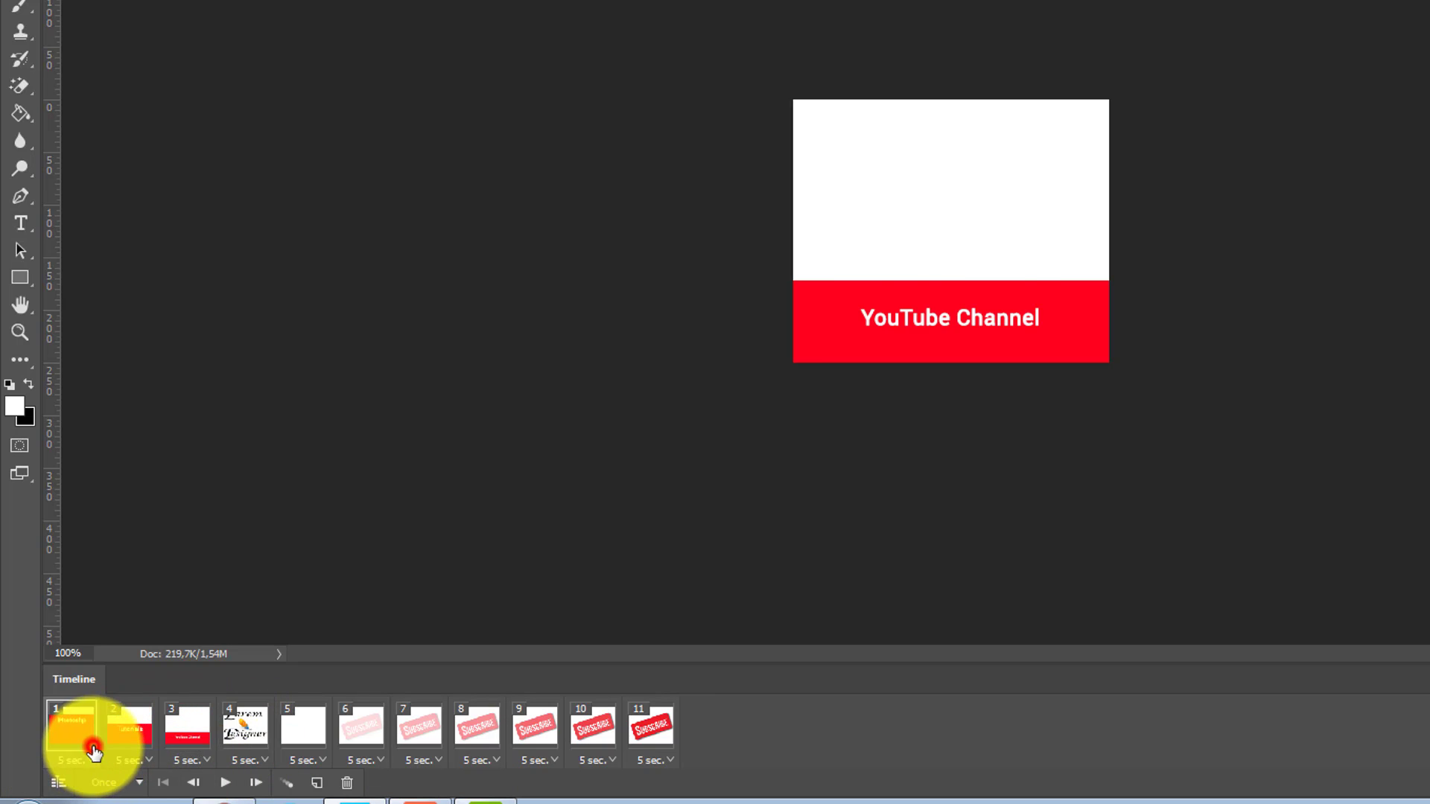
{"action": "left_click", "coordinate": [223, 782]}
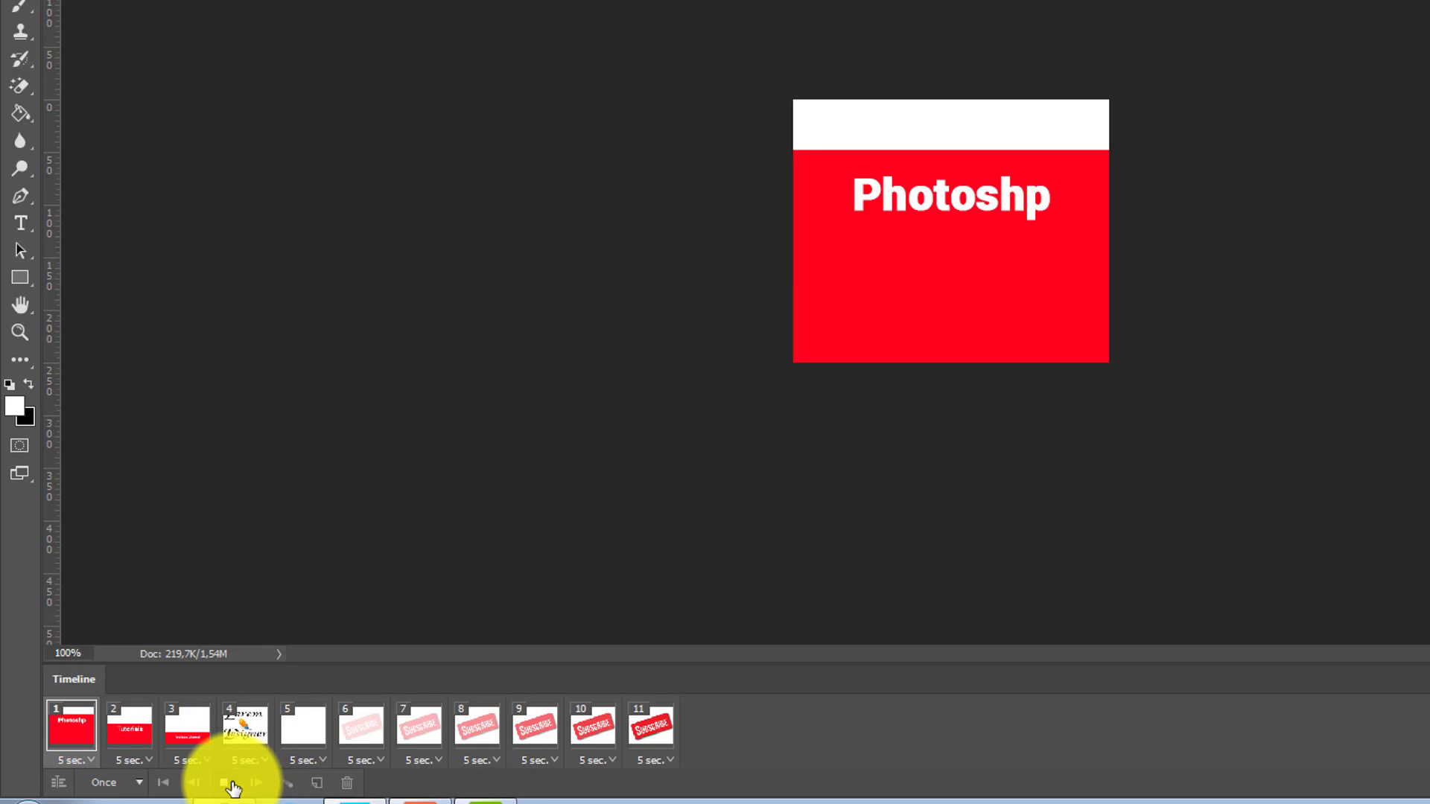
{"action": "left_click", "coordinate": [971, 262]}
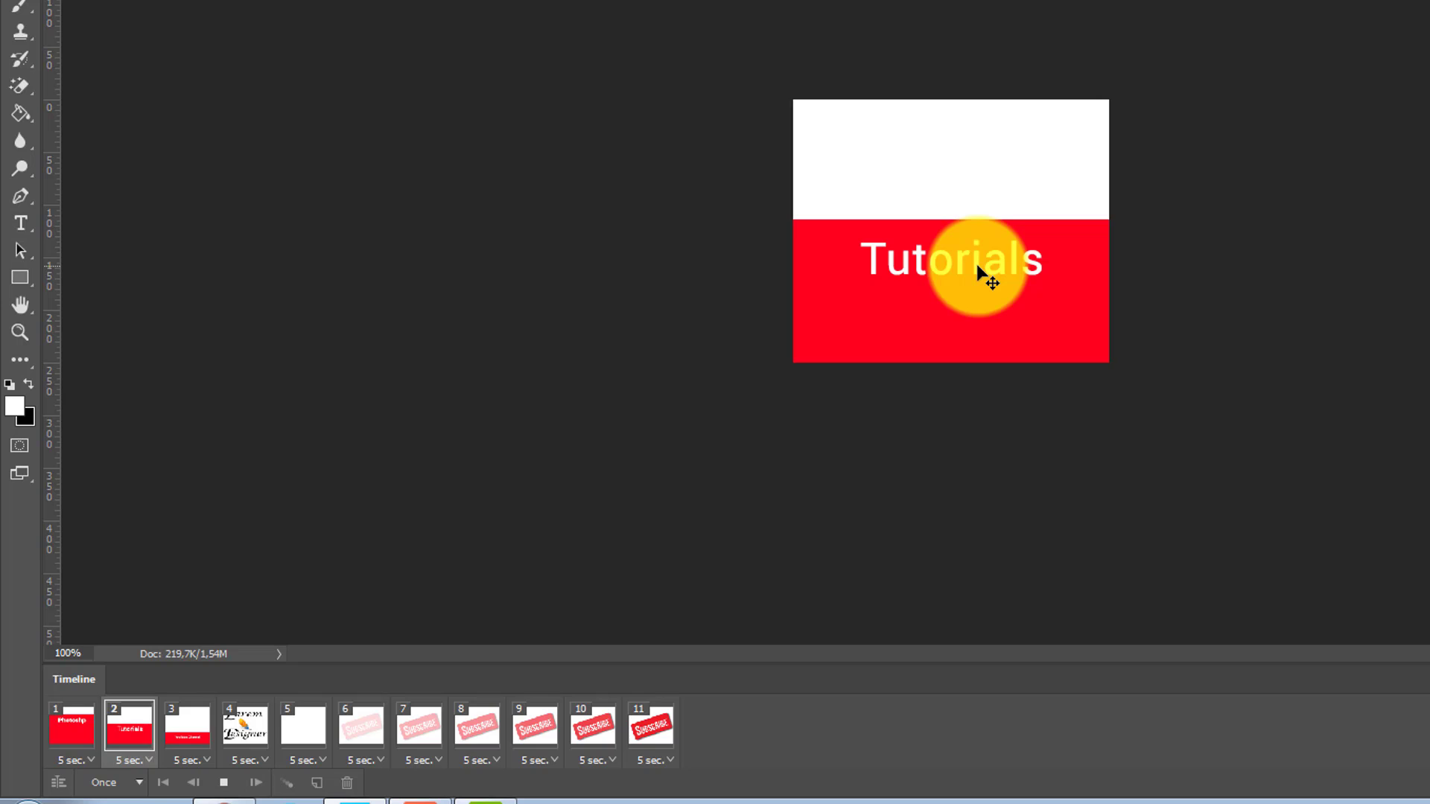
Stop playback, check frame 1's delay choices without changes, and select frame 11
{"action": "left_click", "coordinate": [224, 784]}
{"action": "left_click", "coordinate": [74, 760]}
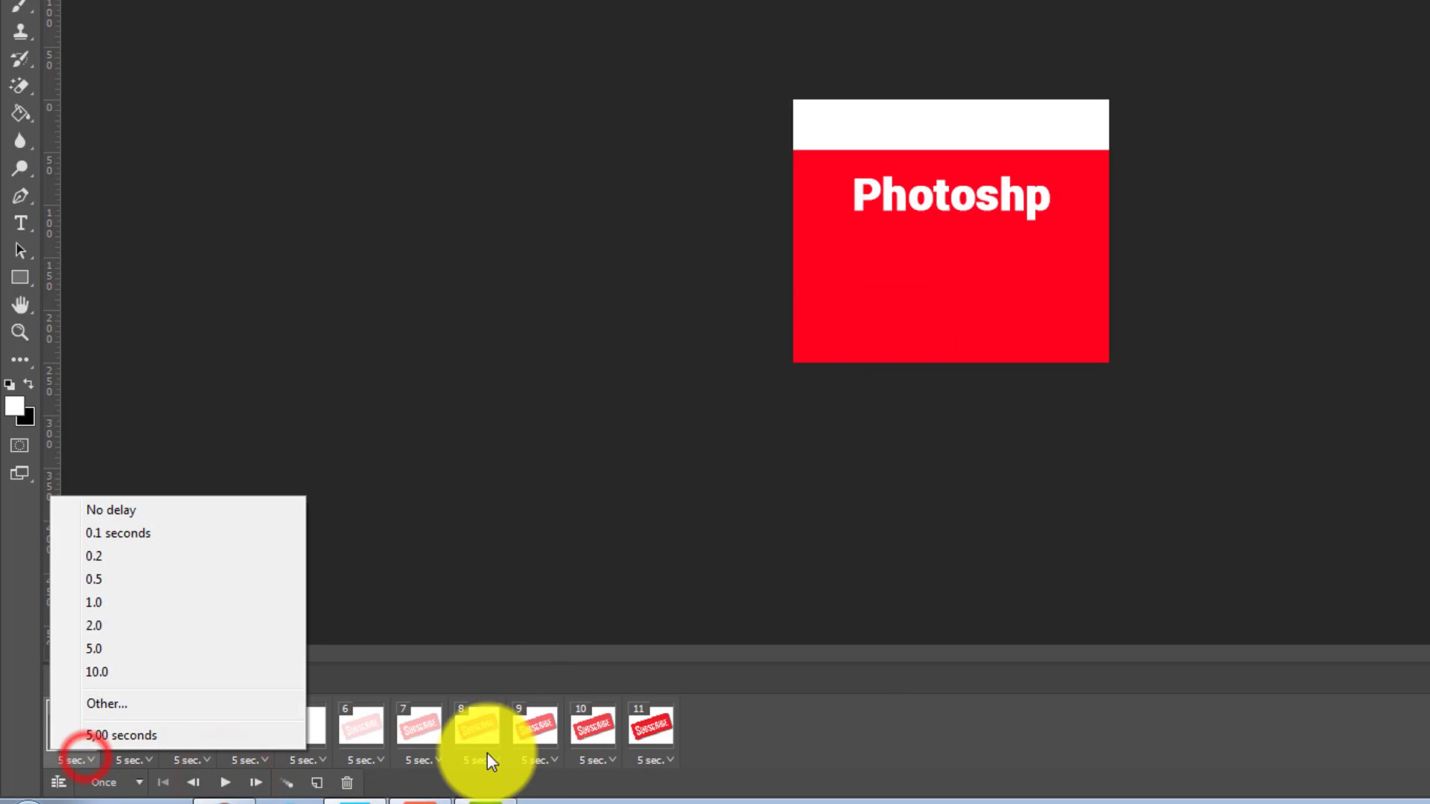
{"action": "left_click", "coordinate": [346, 752]}
{"action": "left_click", "coordinate": [74, 758]}
{"action": "left_click", "coordinate": [345, 761]}
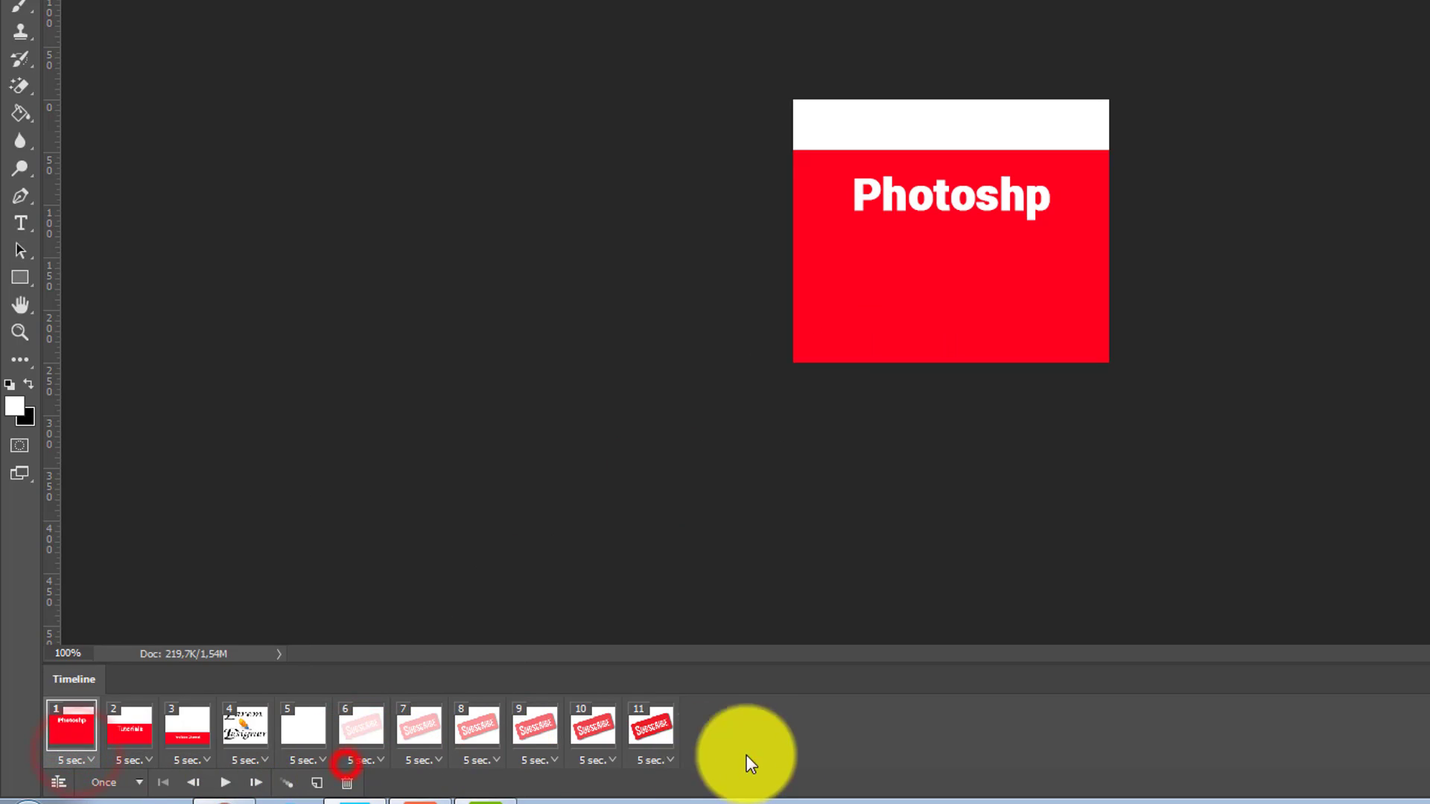
{"action": "left_click", "coordinate": [650, 726]}
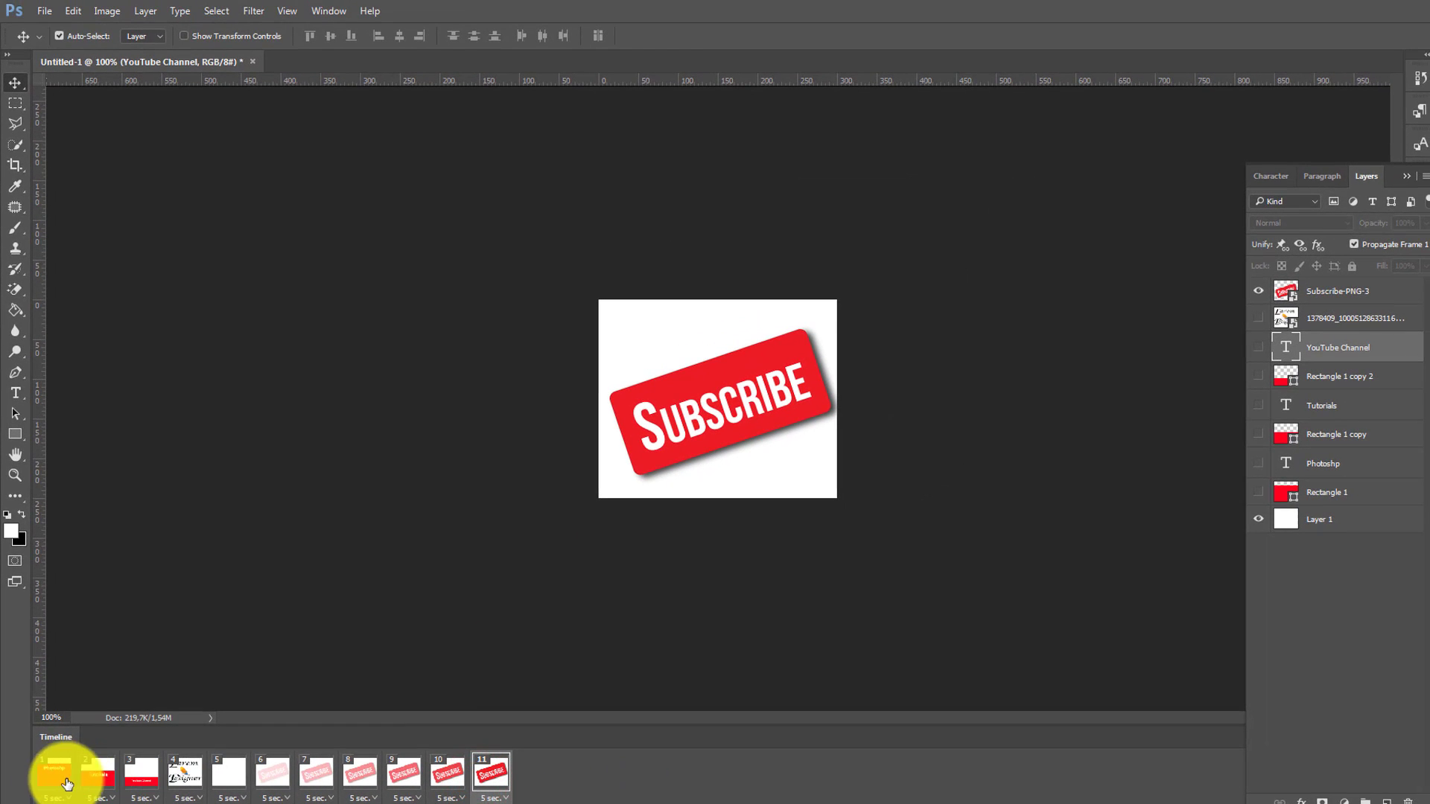
Collapse the layer panels to widen the timeline and select all frames
{"action": "left_click", "coordinate": [1059, 770]}
{"action": "left_click", "coordinate": [1406, 172]}
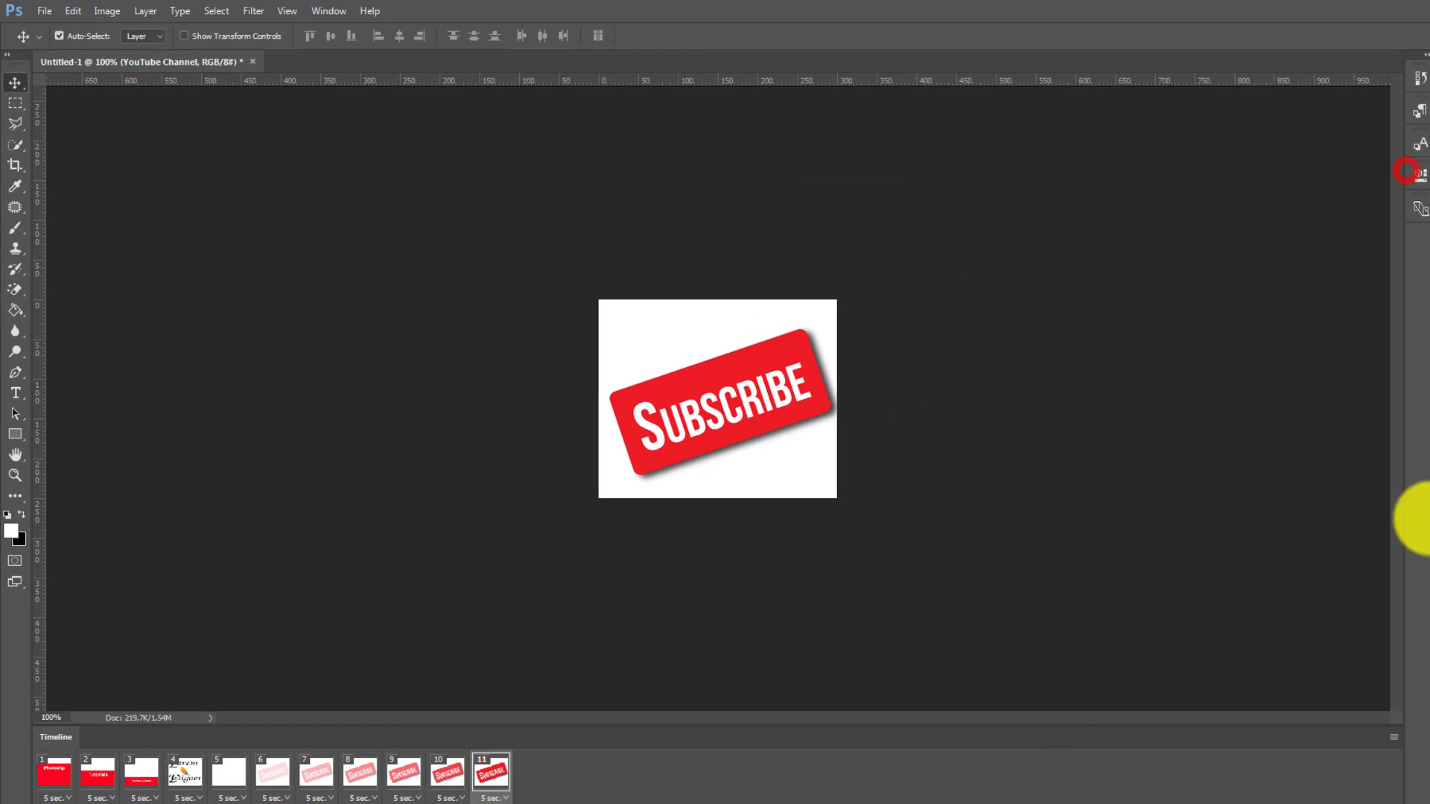
{"action": "left_click", "coordinate": [1393, 736]}
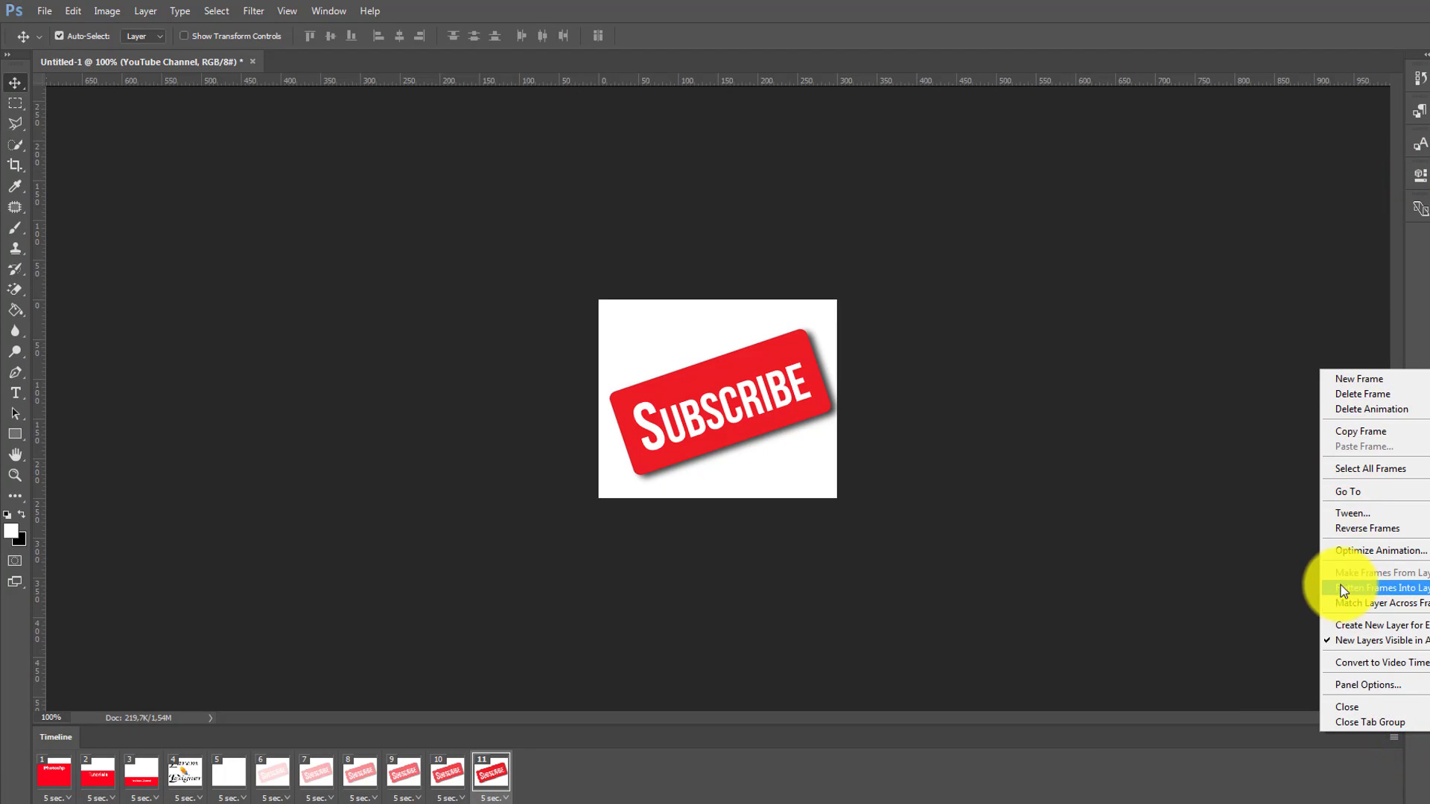
{"action": "left_click", "coordinate": [1354, 469]}
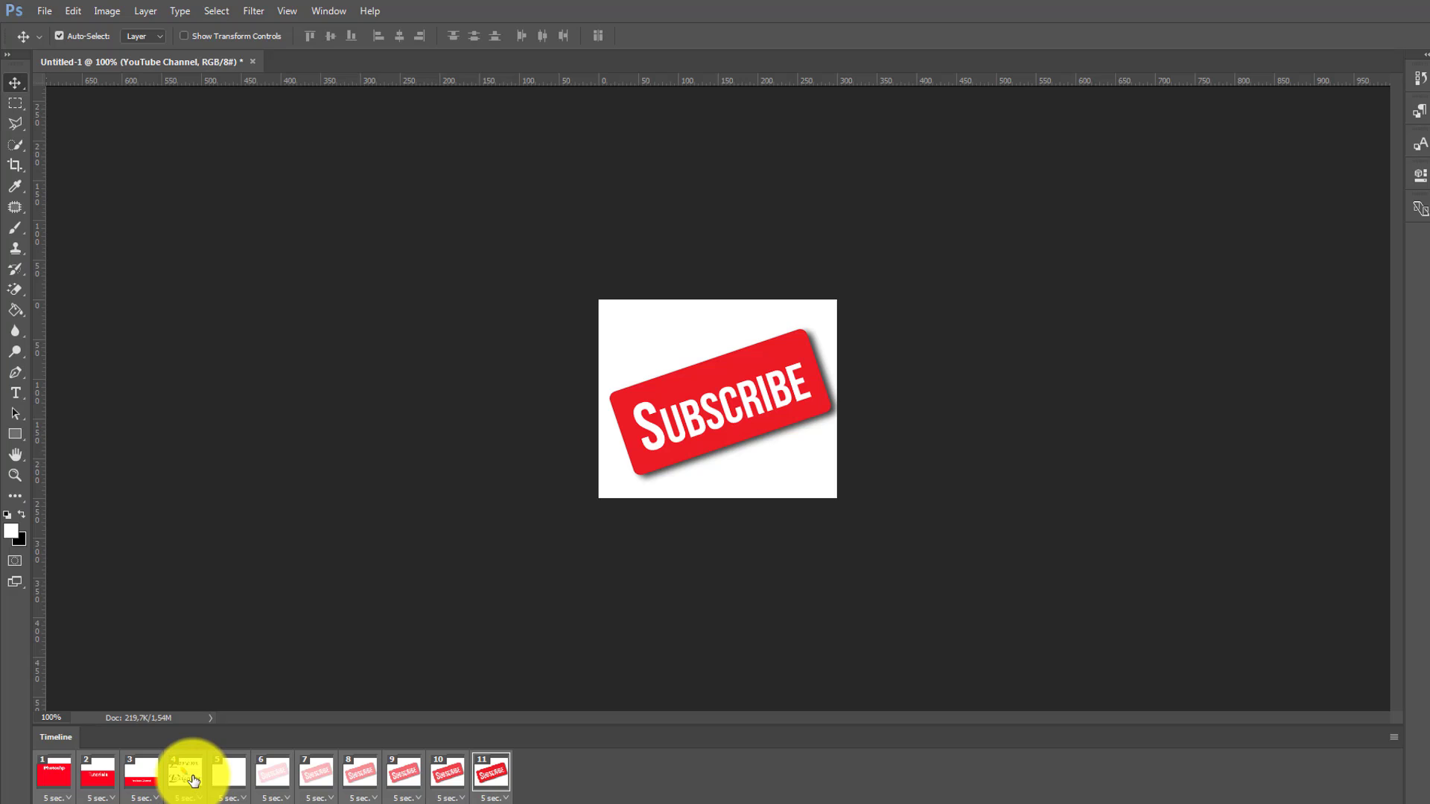
Set the delay of all selected frames to 0.1 seconds
{"action": "key", "text": "ctrl"}
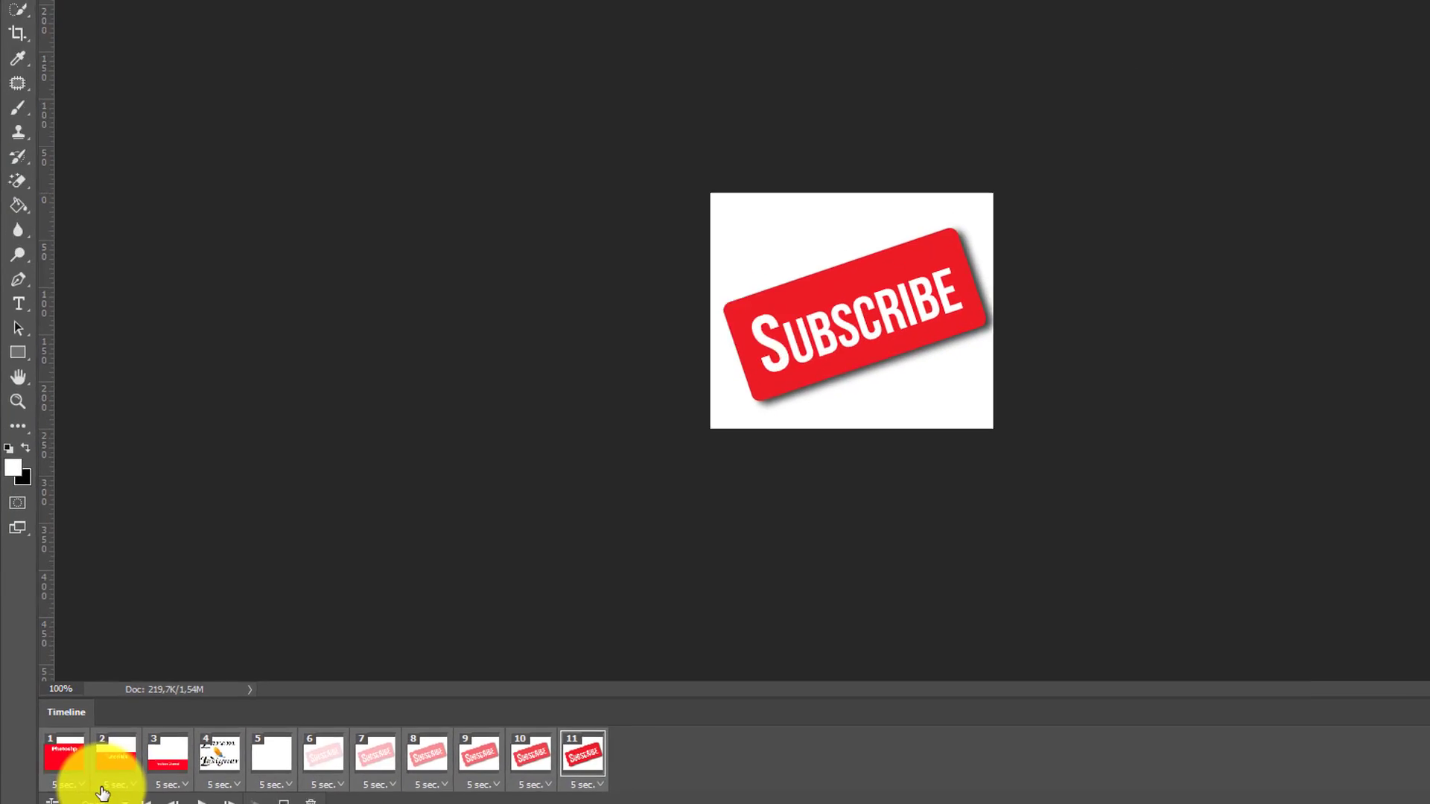
{"action": "left_click", "coordinate": [77, 787]}
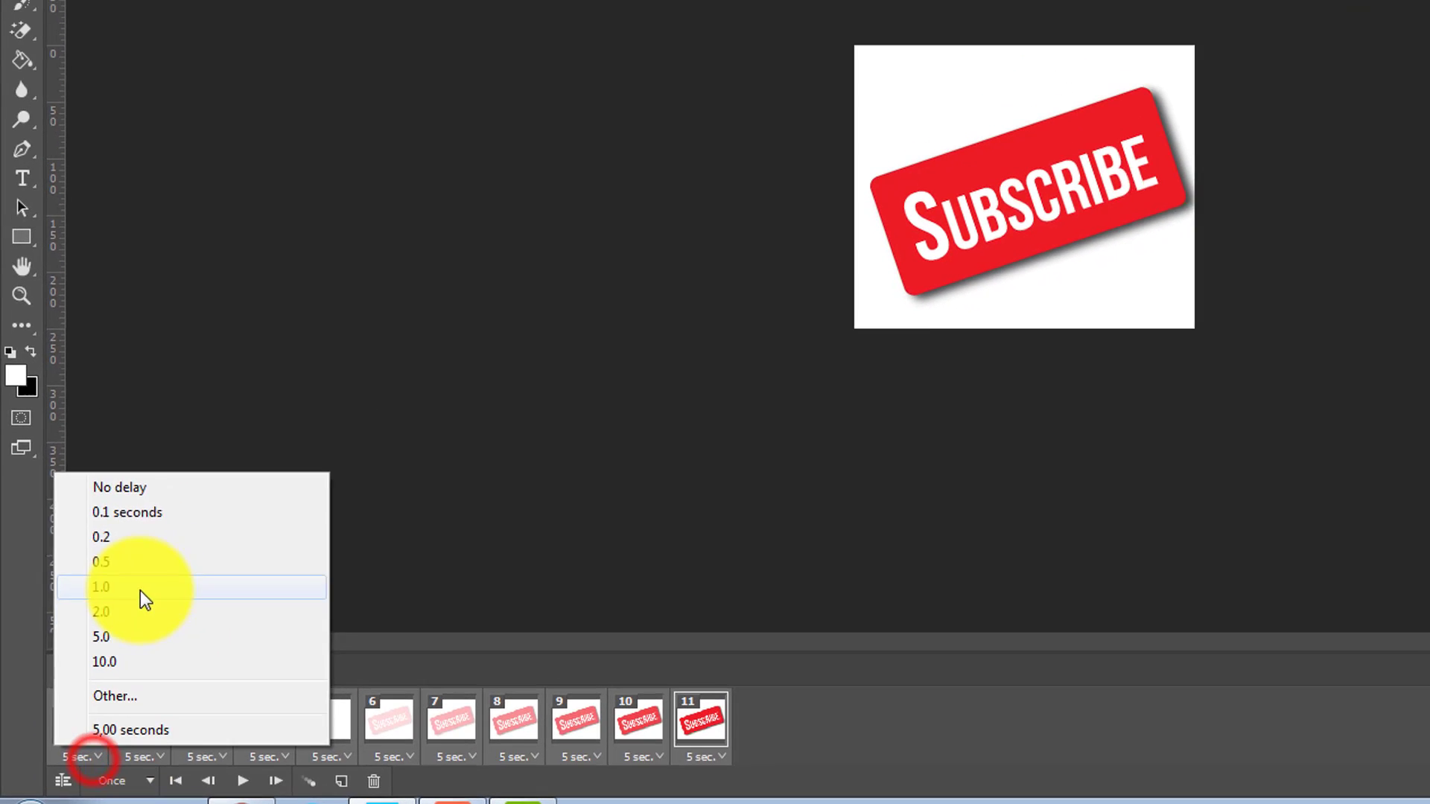
{"action": "left_click", "coordinate": [126, 581]}
Play the animation from frame 1 several times to check the timing
{"action": "left_click", "coordinate": [71, 734]}
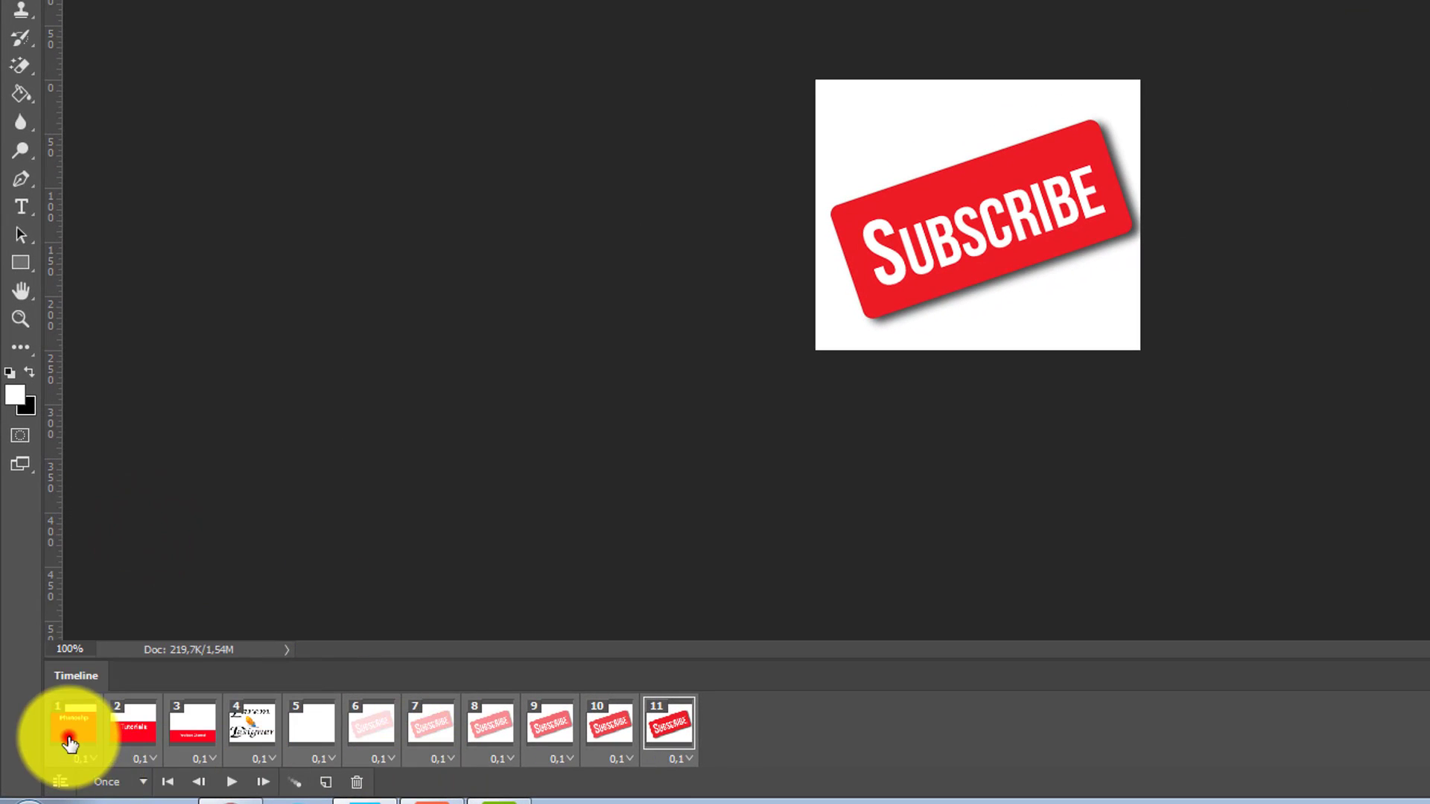
{"action": "left_click", "coordinate": [240, 783]}
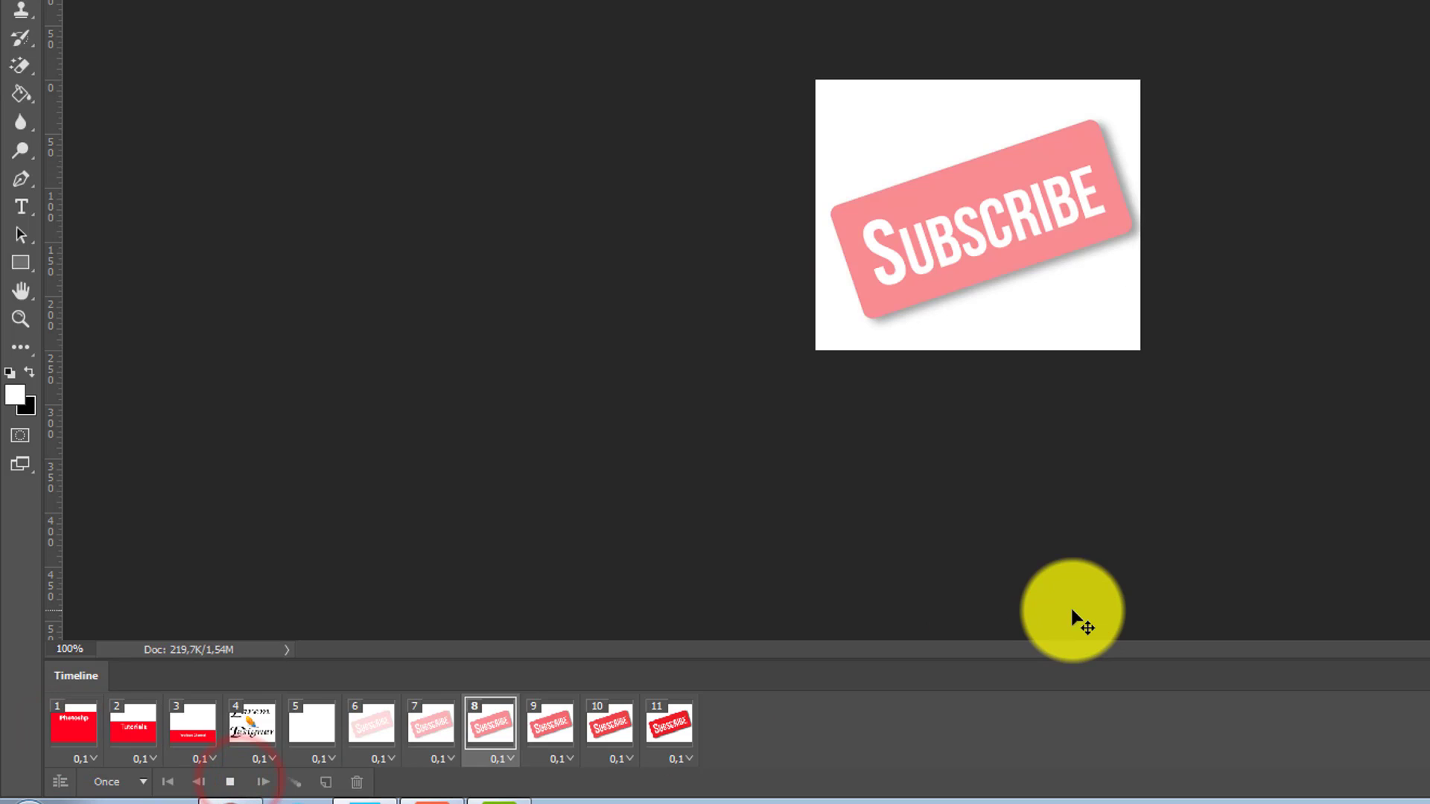
{"action": "left_click", "coordinate": [232, 782]}
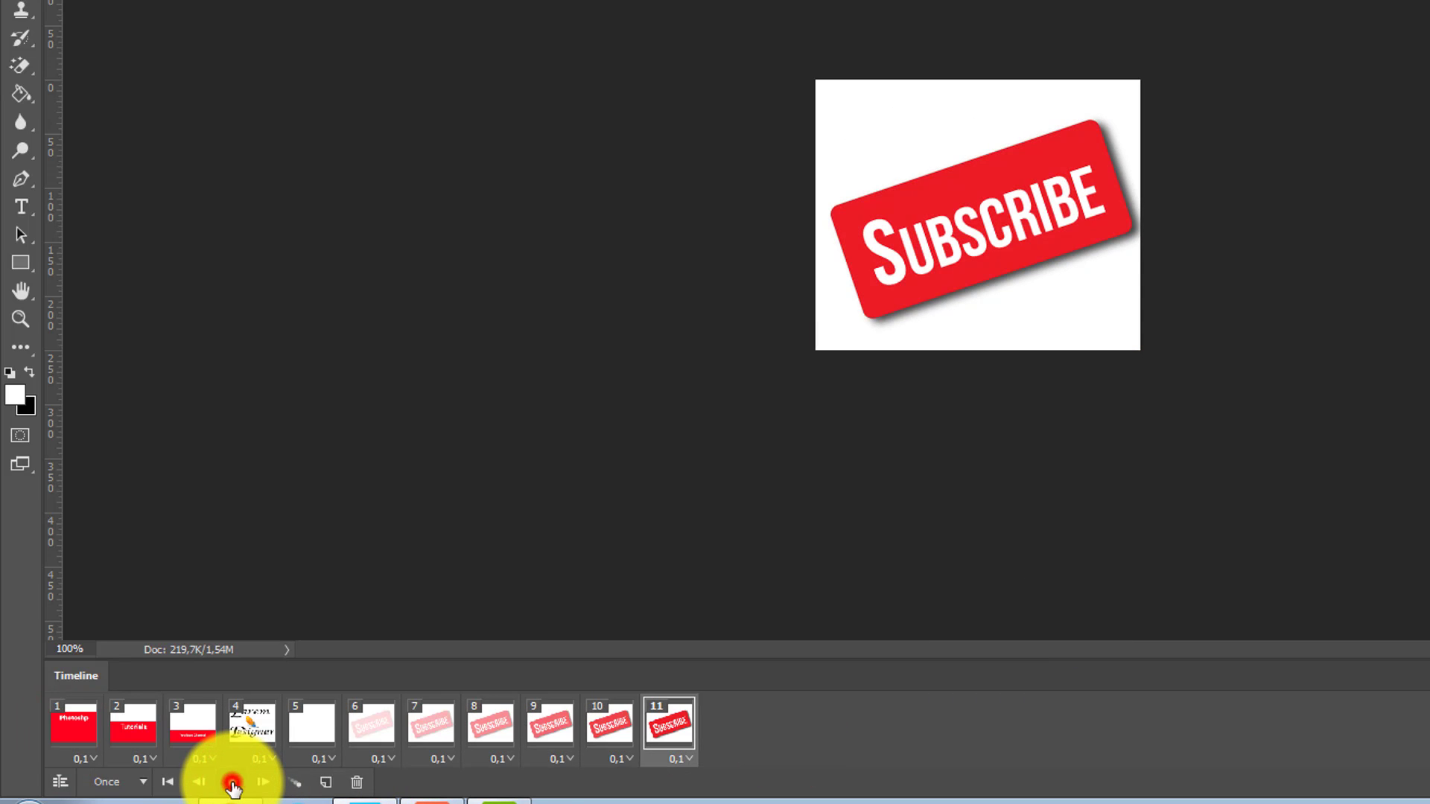
{"action": "left_click", "coordinate": [232, 781]}
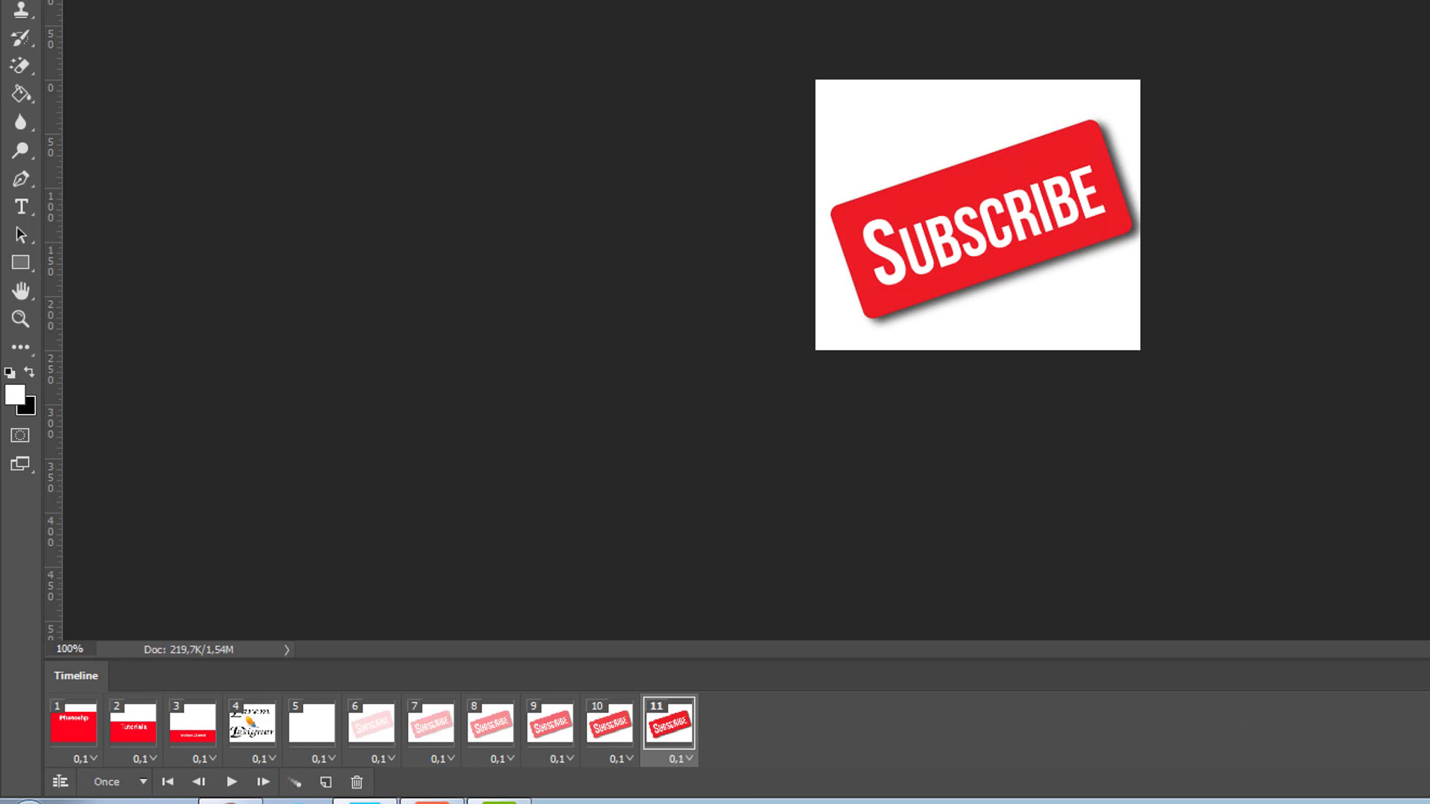
Set frames 1–10 to a 0.2-second delay and preview the timing
{"action": "key", "text": "ctrl+alt+a"}
{"action": "left_click", "coordinate": [85, 759]}
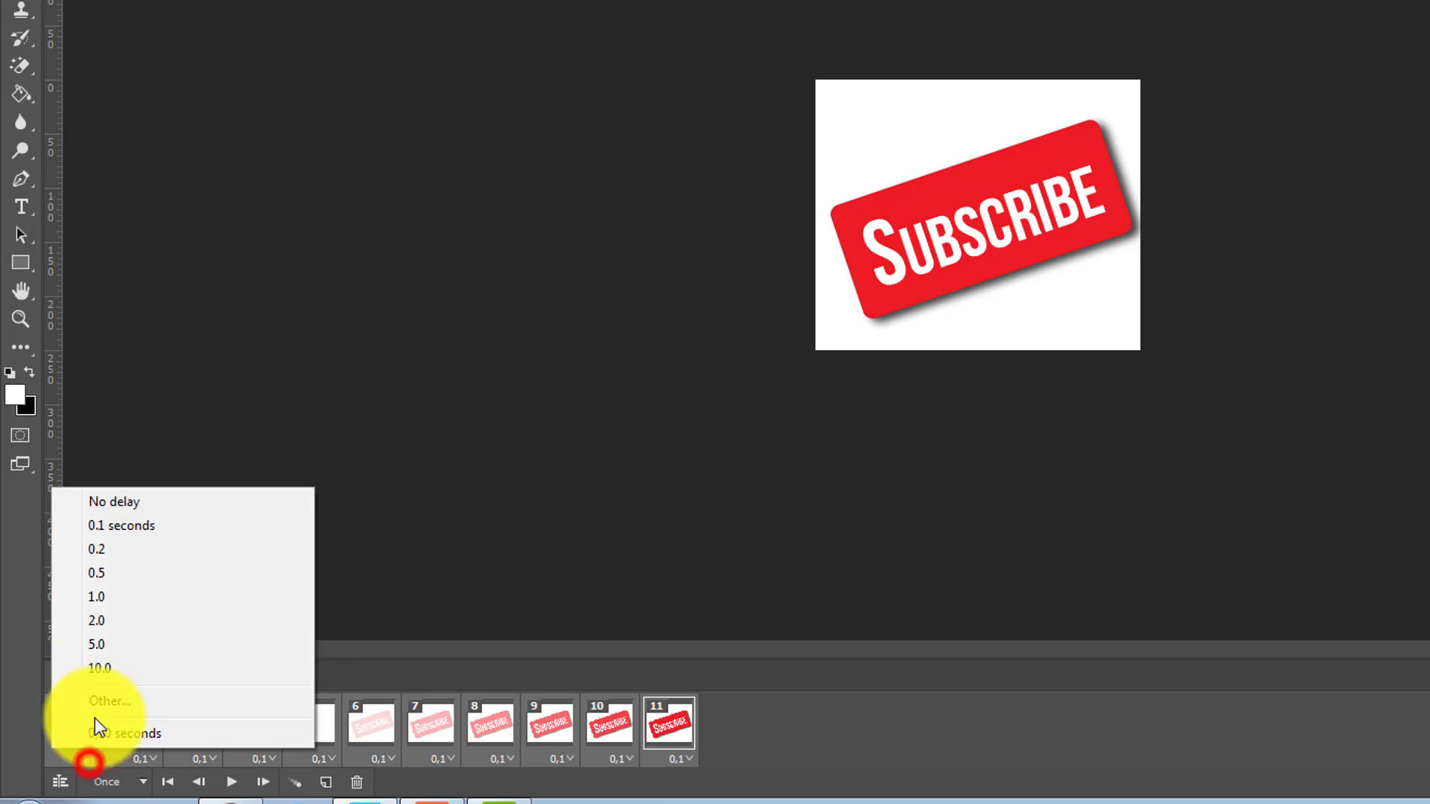
{"action": "left_click", "coordinate": [120, 551]}
{"action": "left_click", "coordinate": [224, 784]}
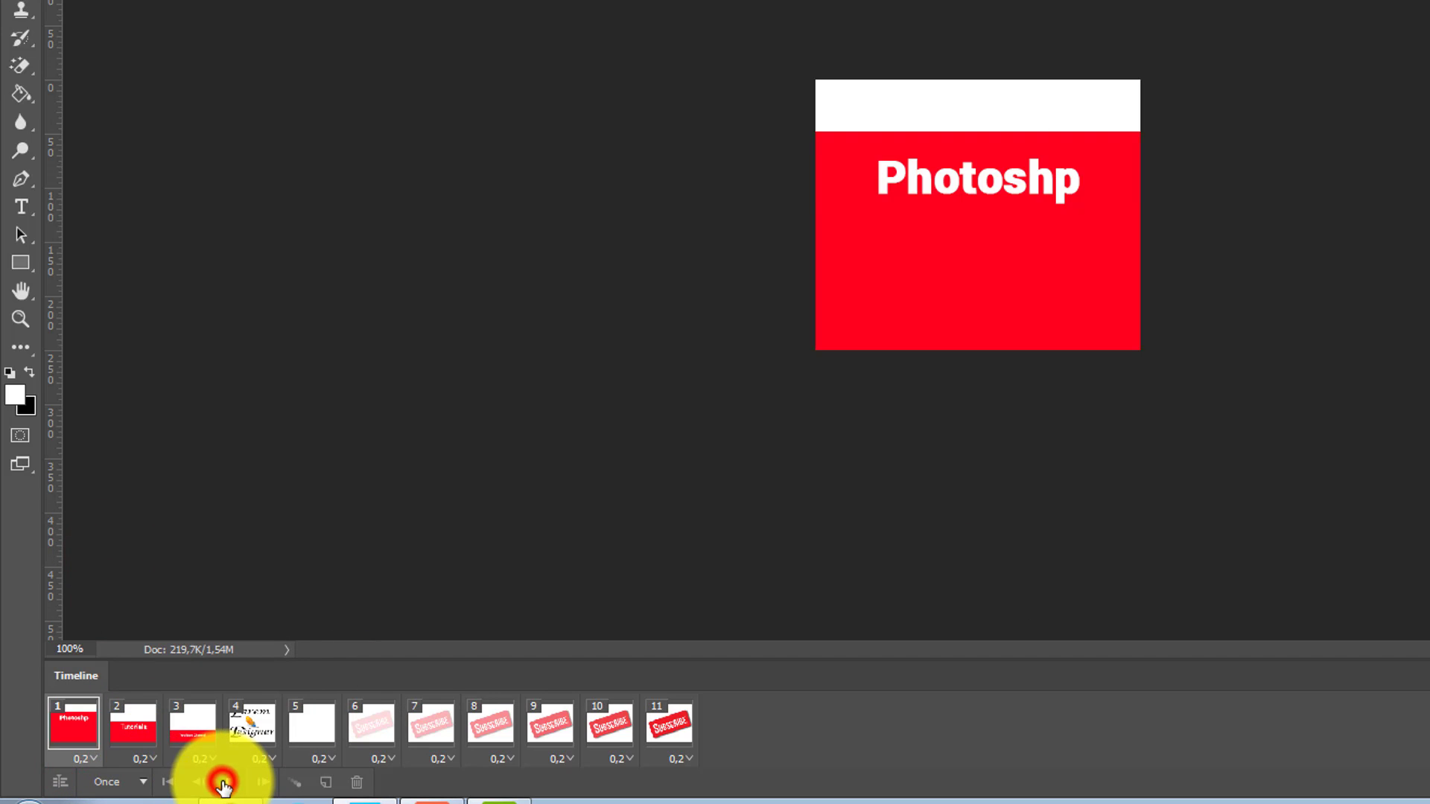
{"action": "left_click", "coordinate": [223, 783]}
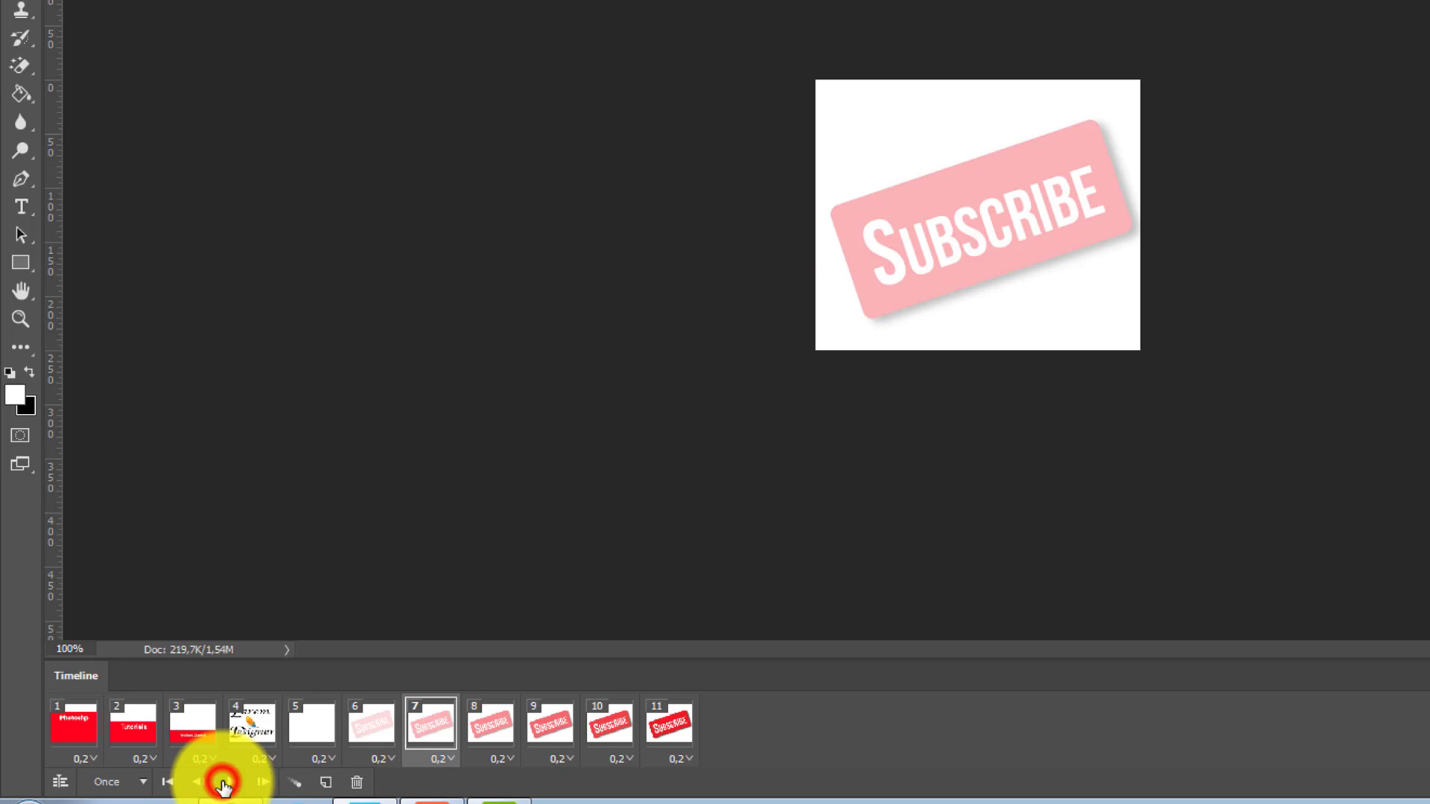
Give frames 1–3 a custom 0.3-second delay
{"action": "left_click", "coordinate": [206, 758]}
{"action": "left_click", "coordinate": [101, 755]}
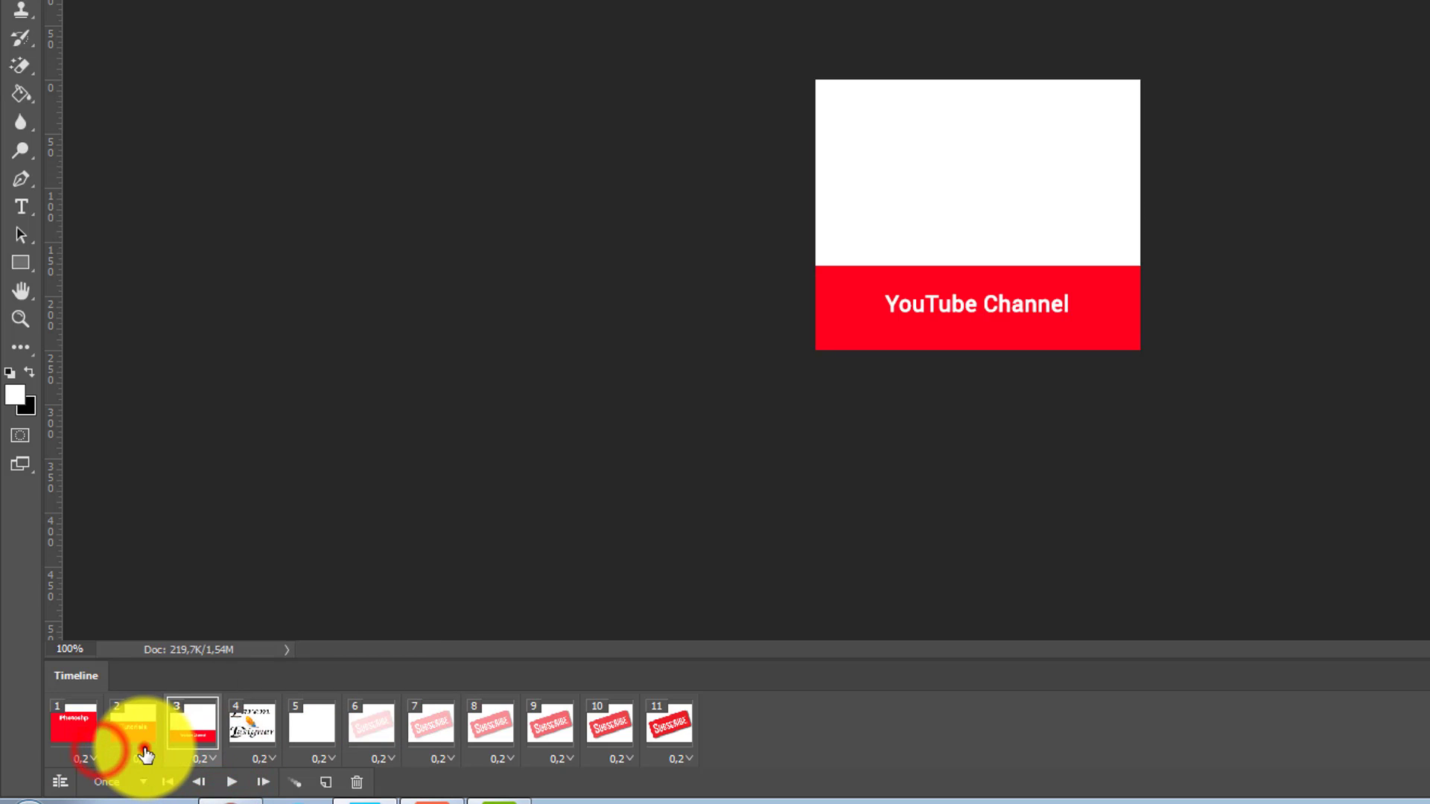
{"action": "left_click", "coordinate": [92, 757]}
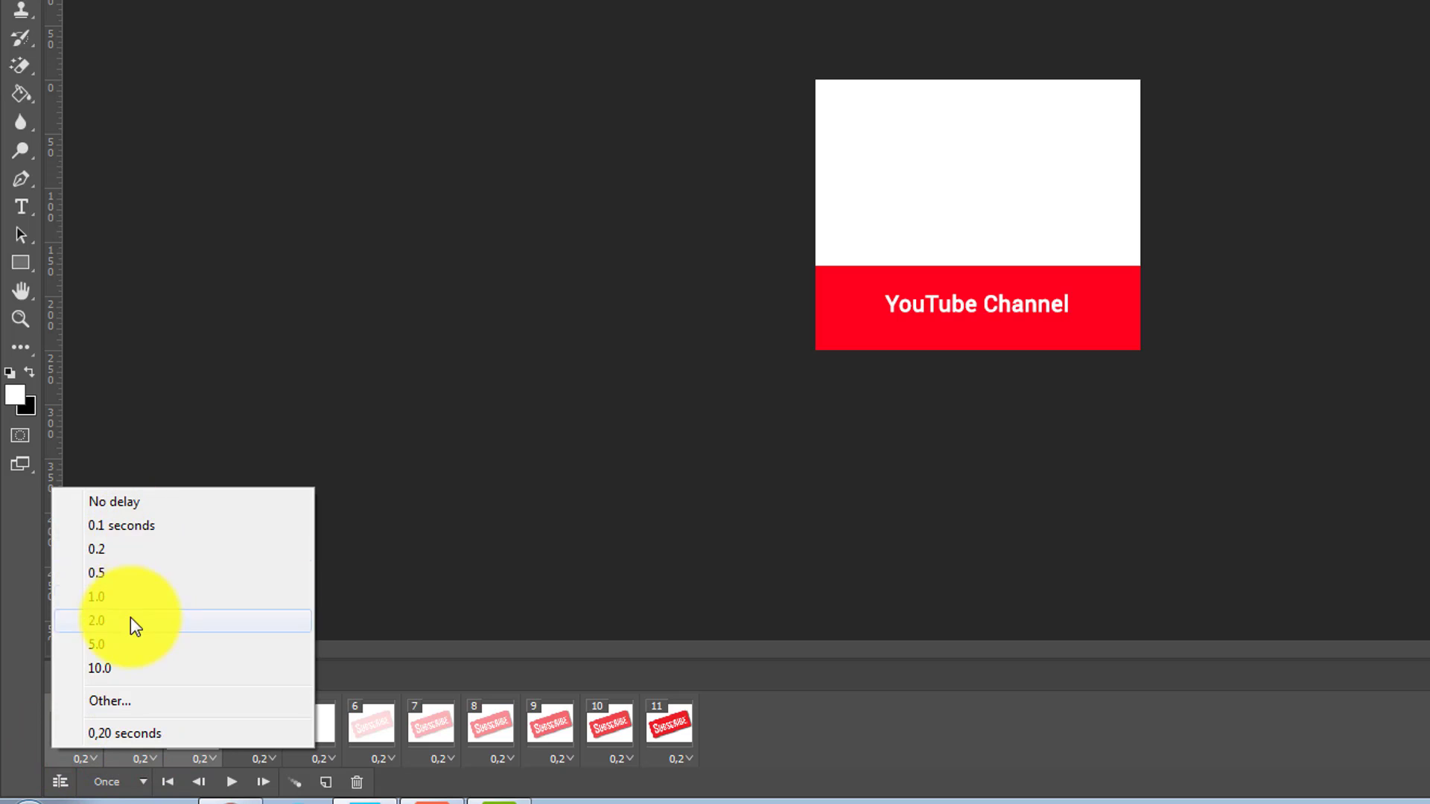
{"action": "left_click", "coordinate": [134, 700]}
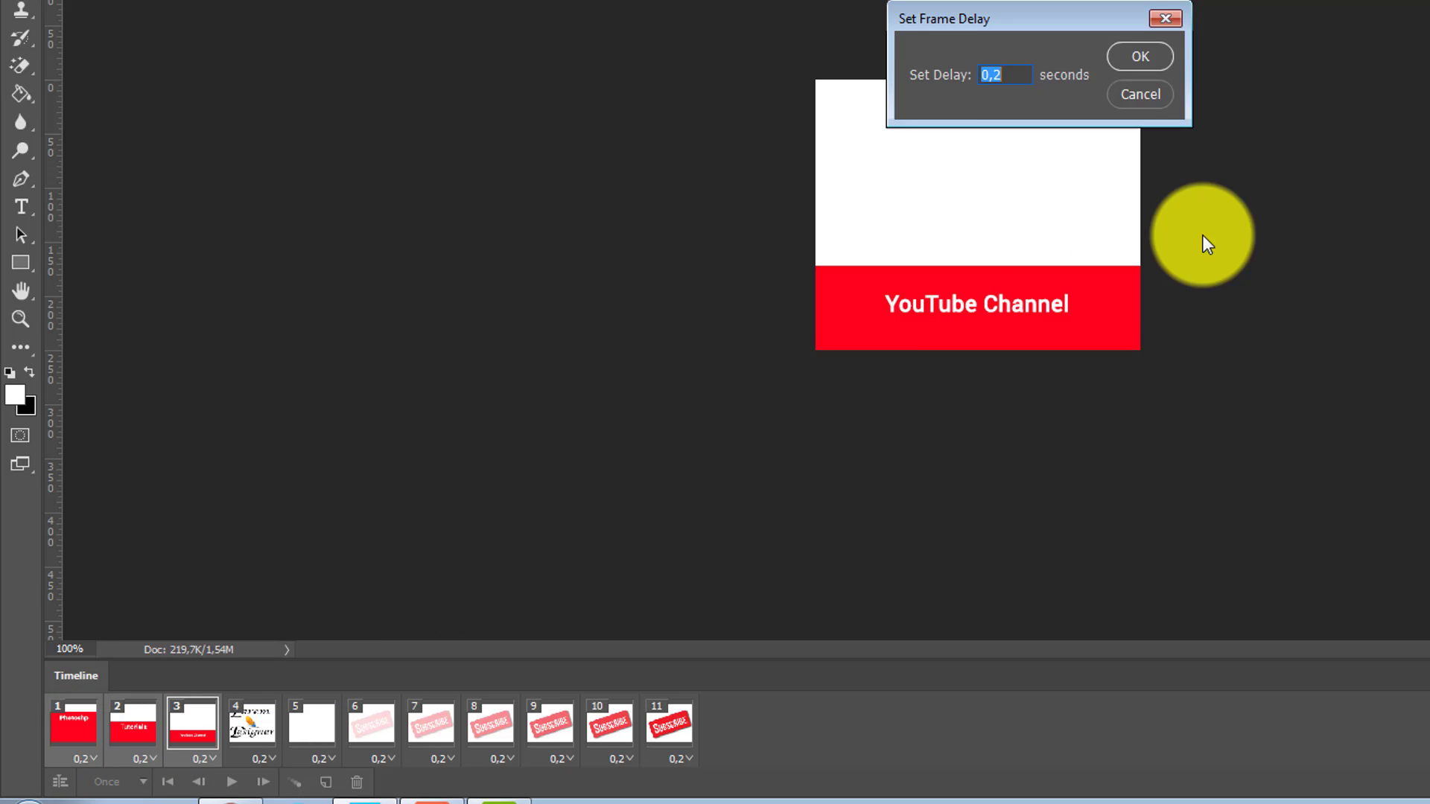
{"action": "left_click", "coordinate": [1006, 71]}
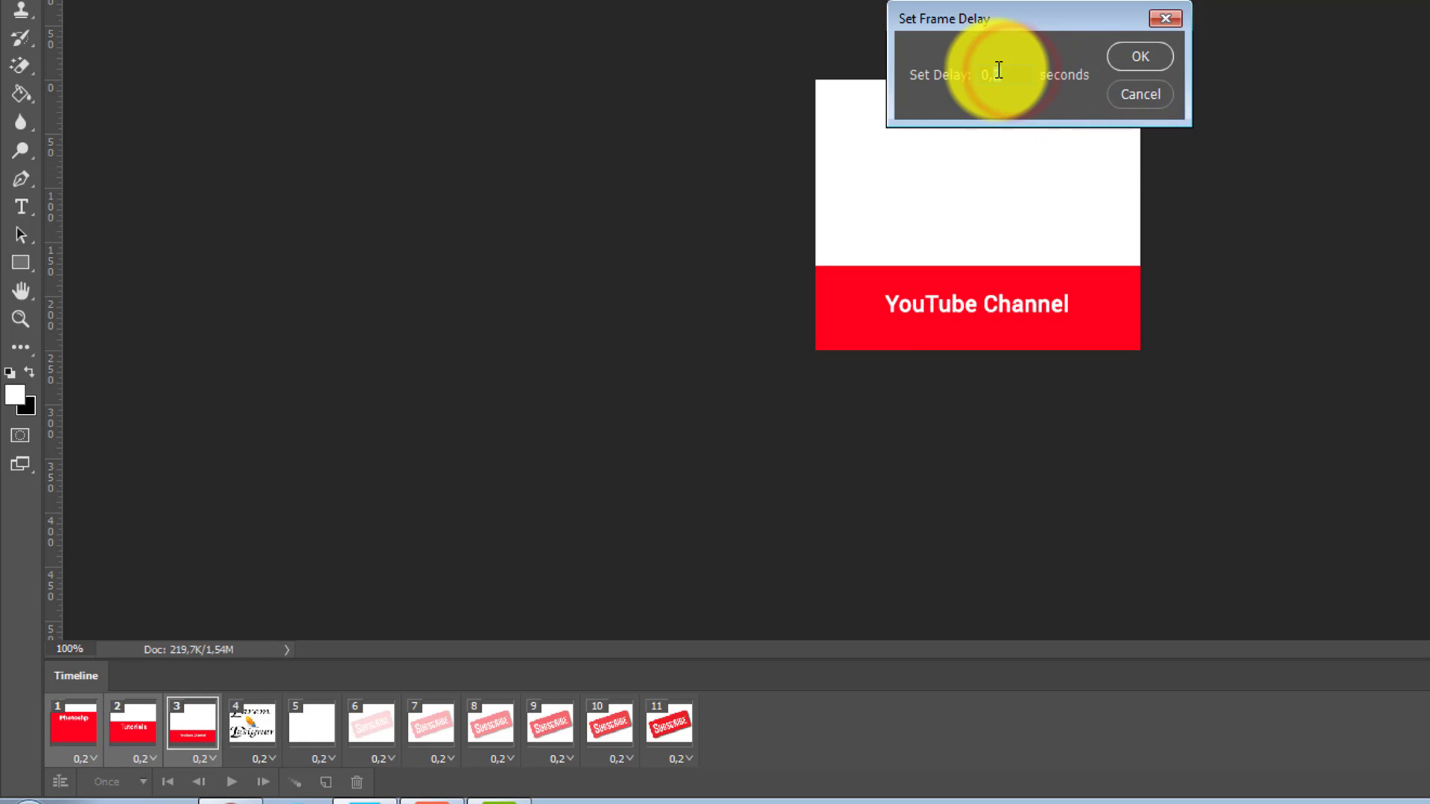
{"action": "key", "text": "Return"}
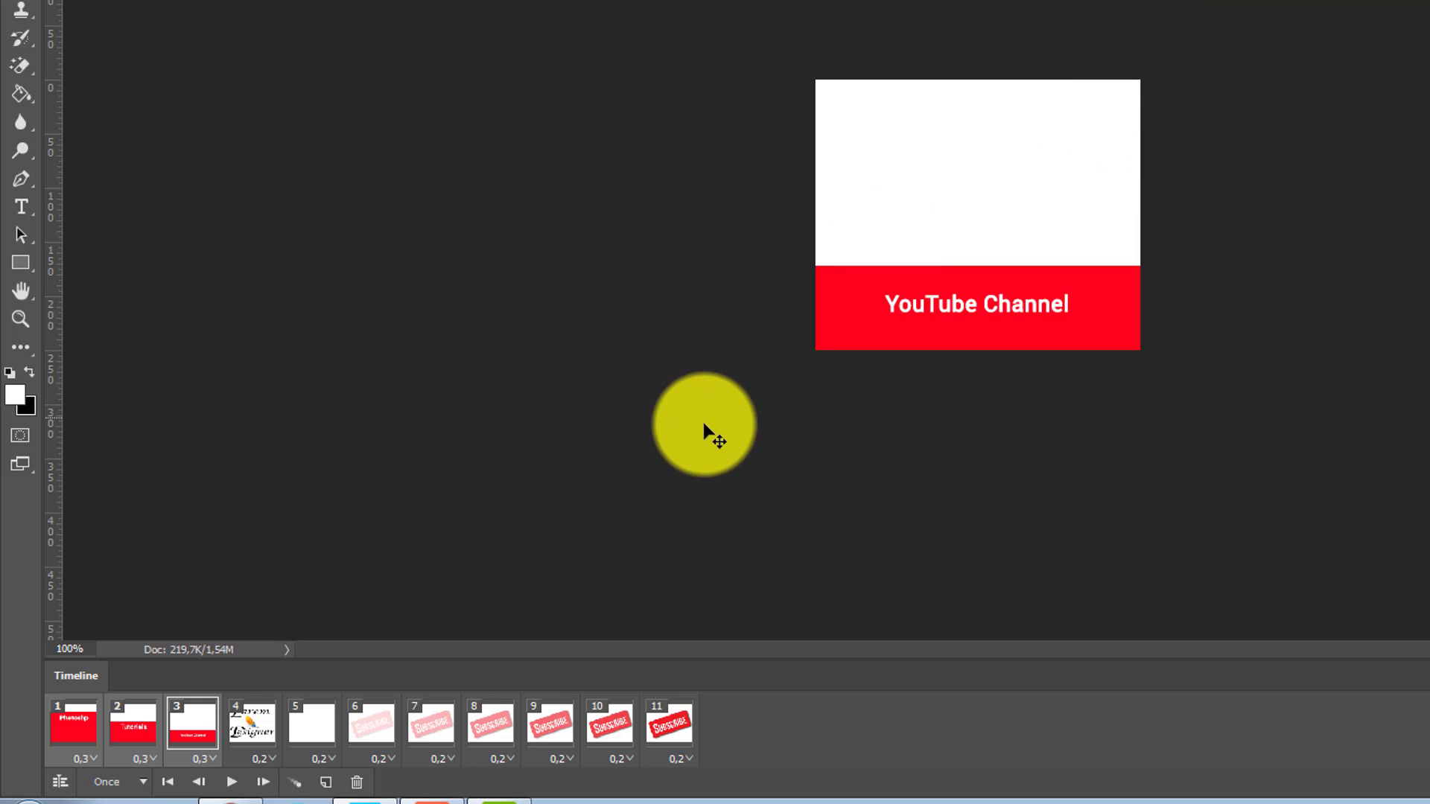
Replay the animation from frame 1, then give the logo frame a 0.3-second delay
{"action": "left_click", "coordinate": [95, 724]}
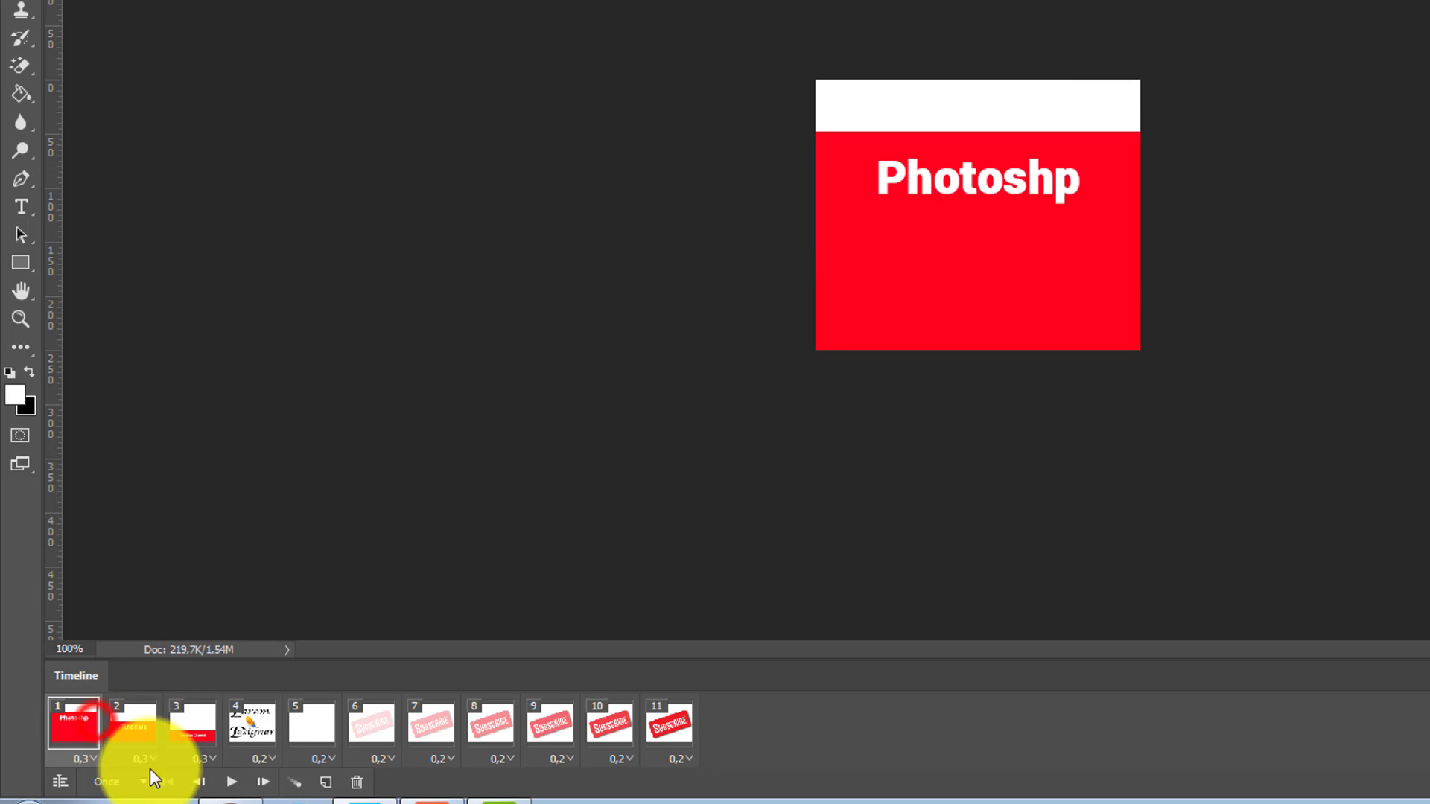
{"action": "left_click", "coordinate": [228, 784]}
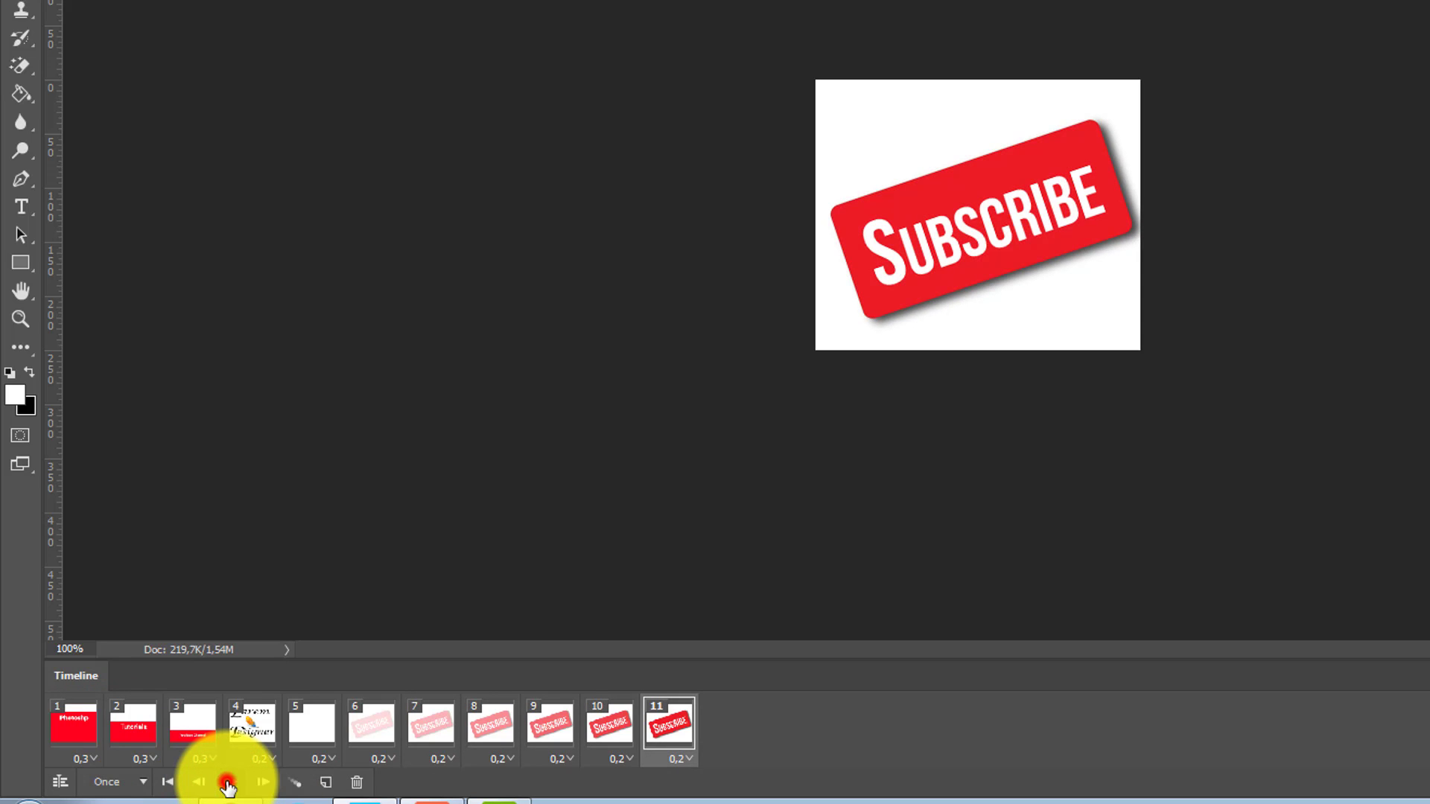
{"action": "left_click", "coordinate": [227, 783]}
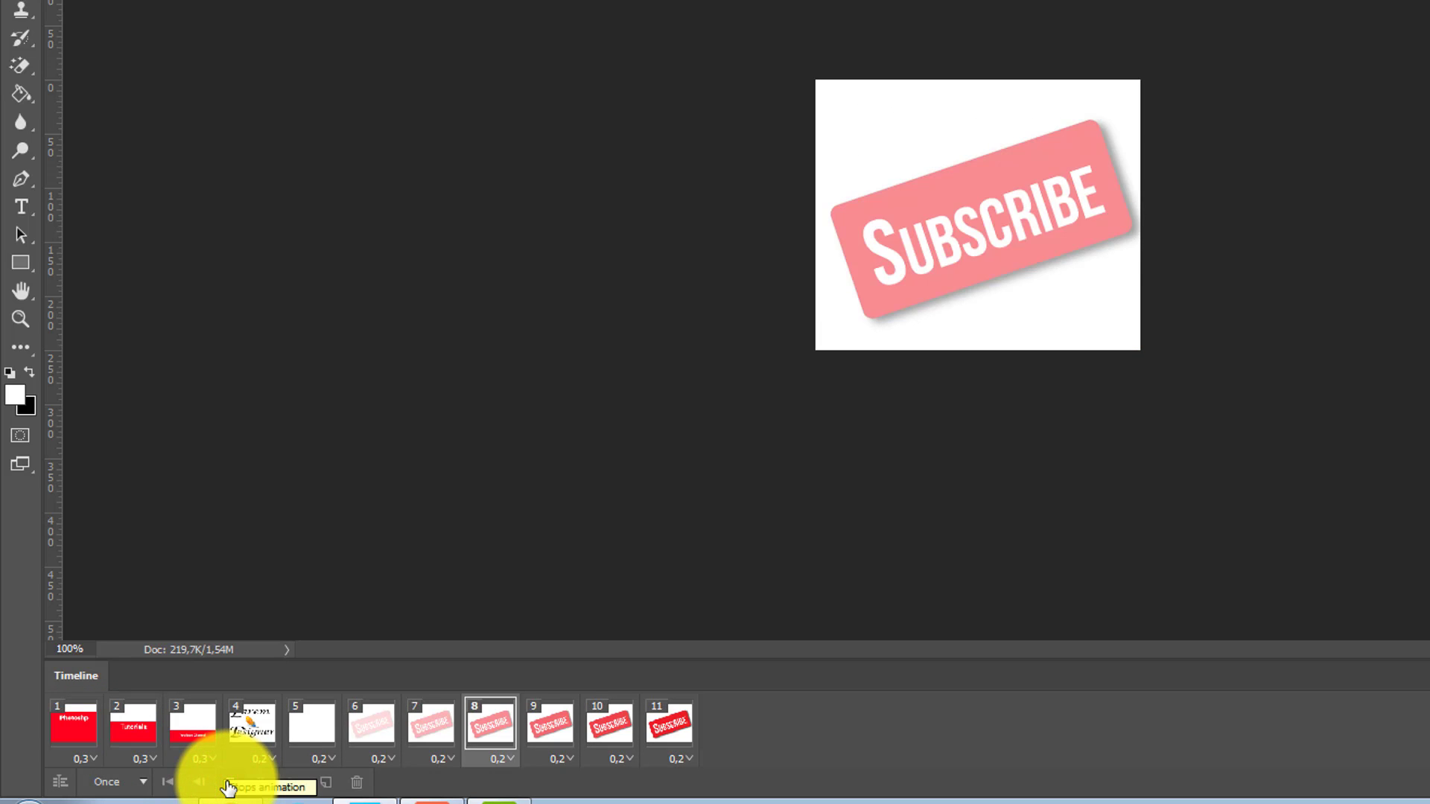
{"action": "left_click", "coordinate": [263, 758]}
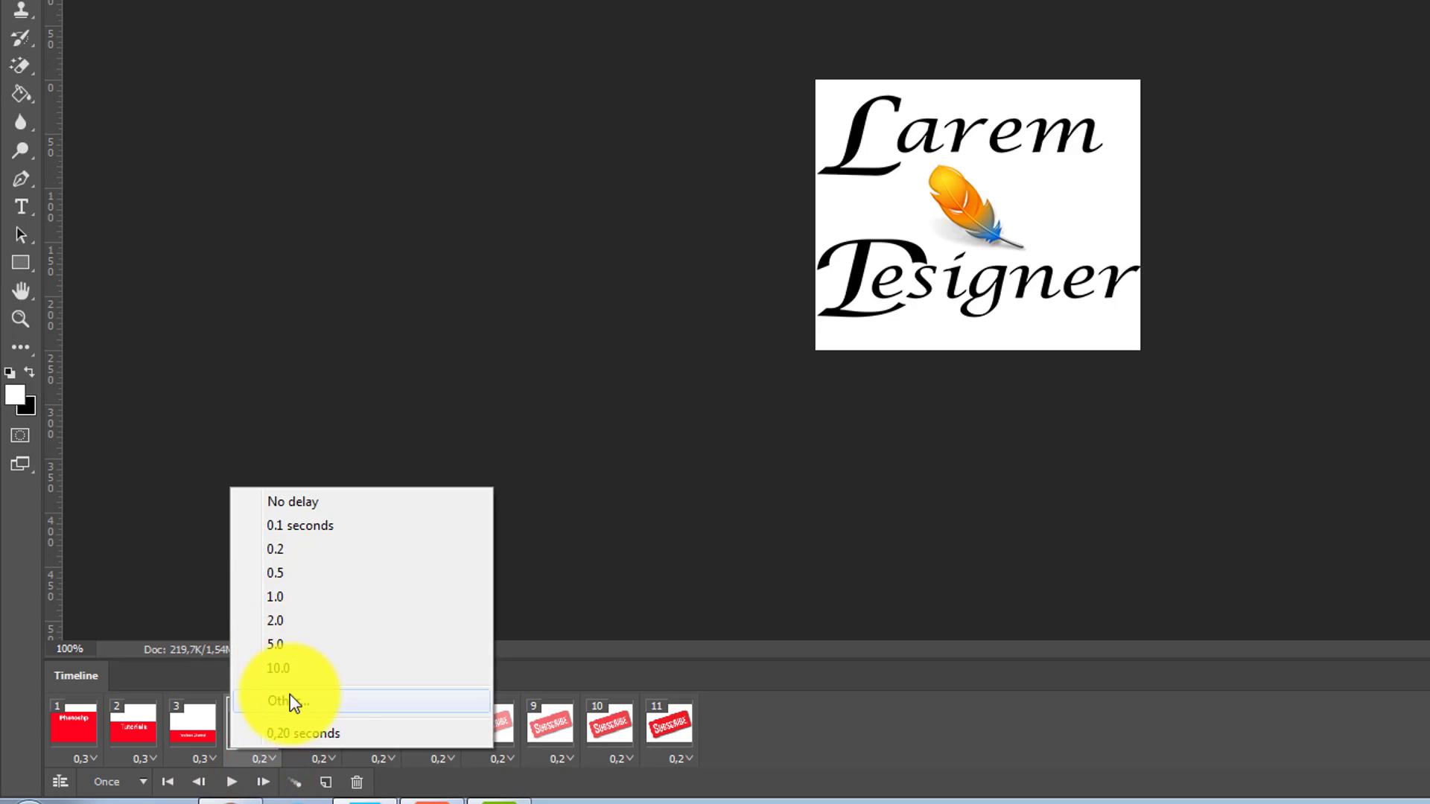
{"action": "left_click", "coordinate": [289, 699]}
{"action": "type", "text": "0,3"}
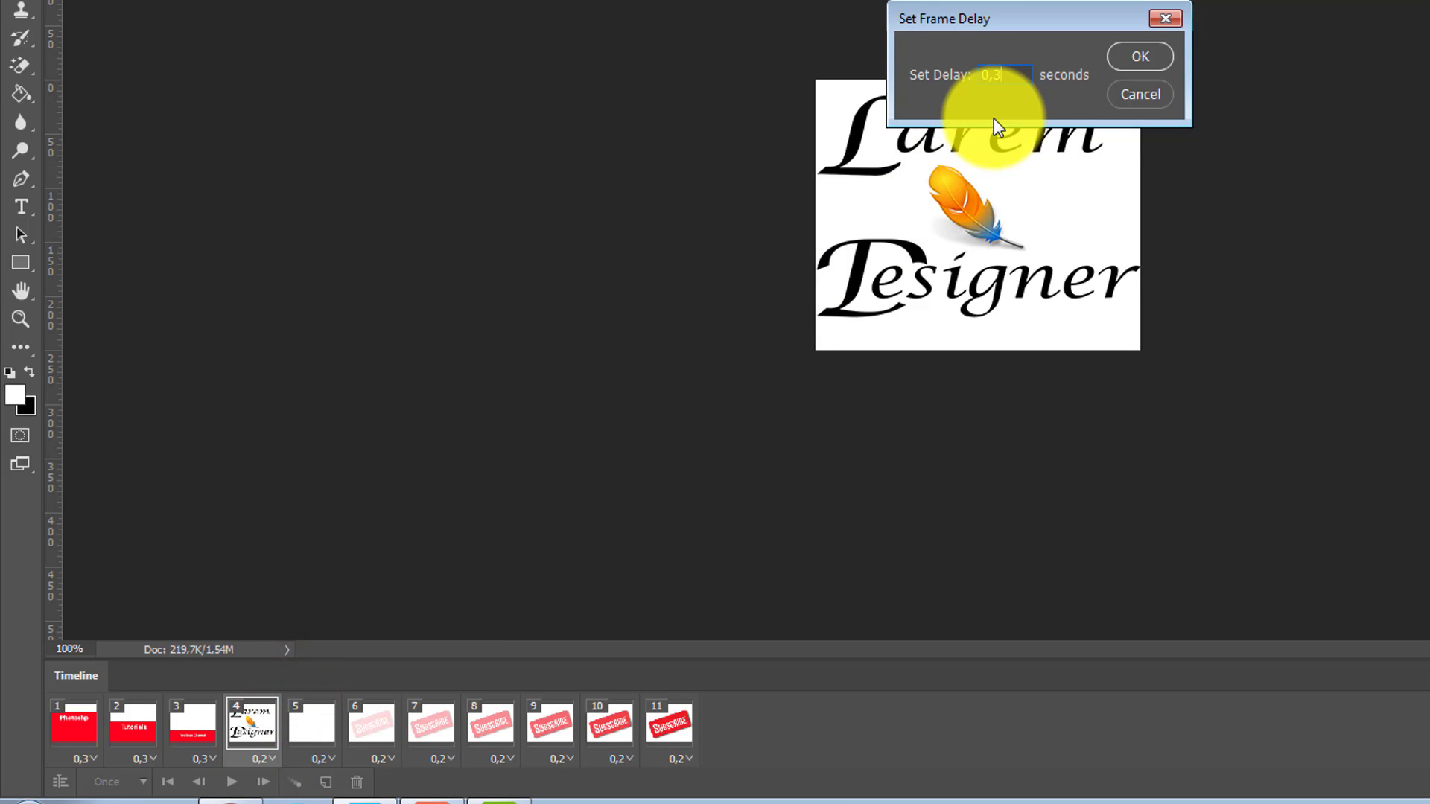
{"action": "key", "text": "Return"}
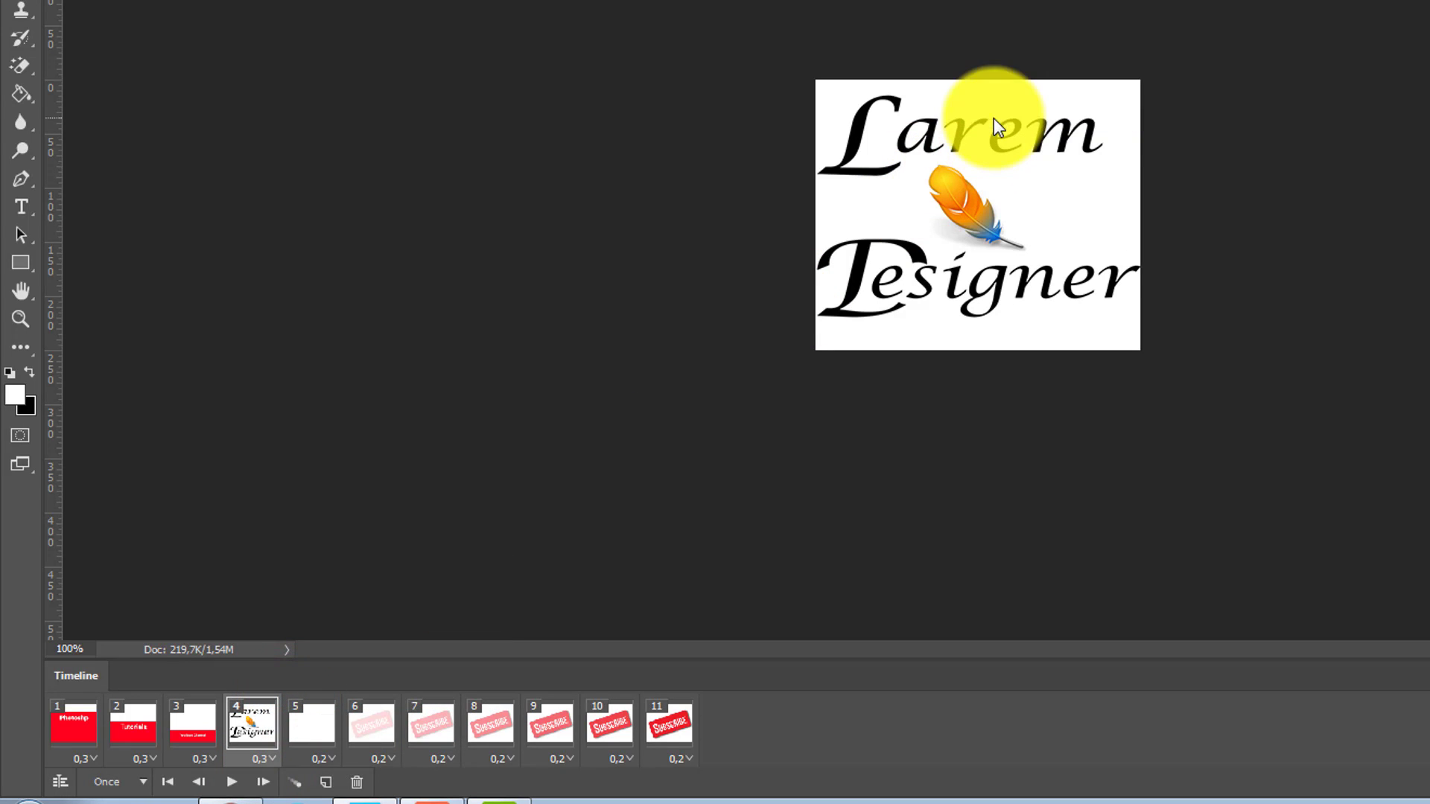
Preview the animation from the first frame
{"action": "left_click", "coordinate": [95, 711]}
{"action": "left_click", "coordinate": [241, 782]}
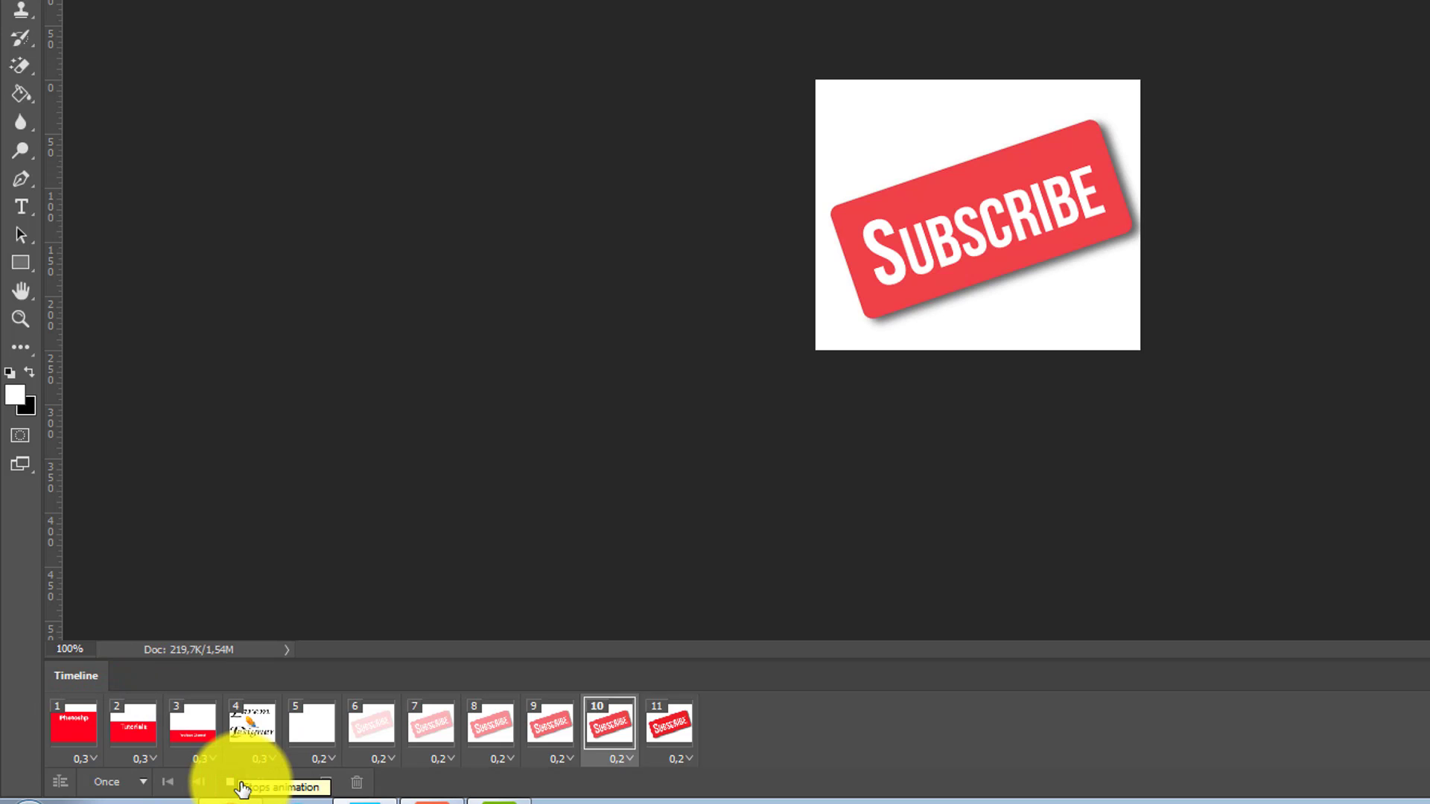
{"action": "left_click", "coordinate": [241, 786]}
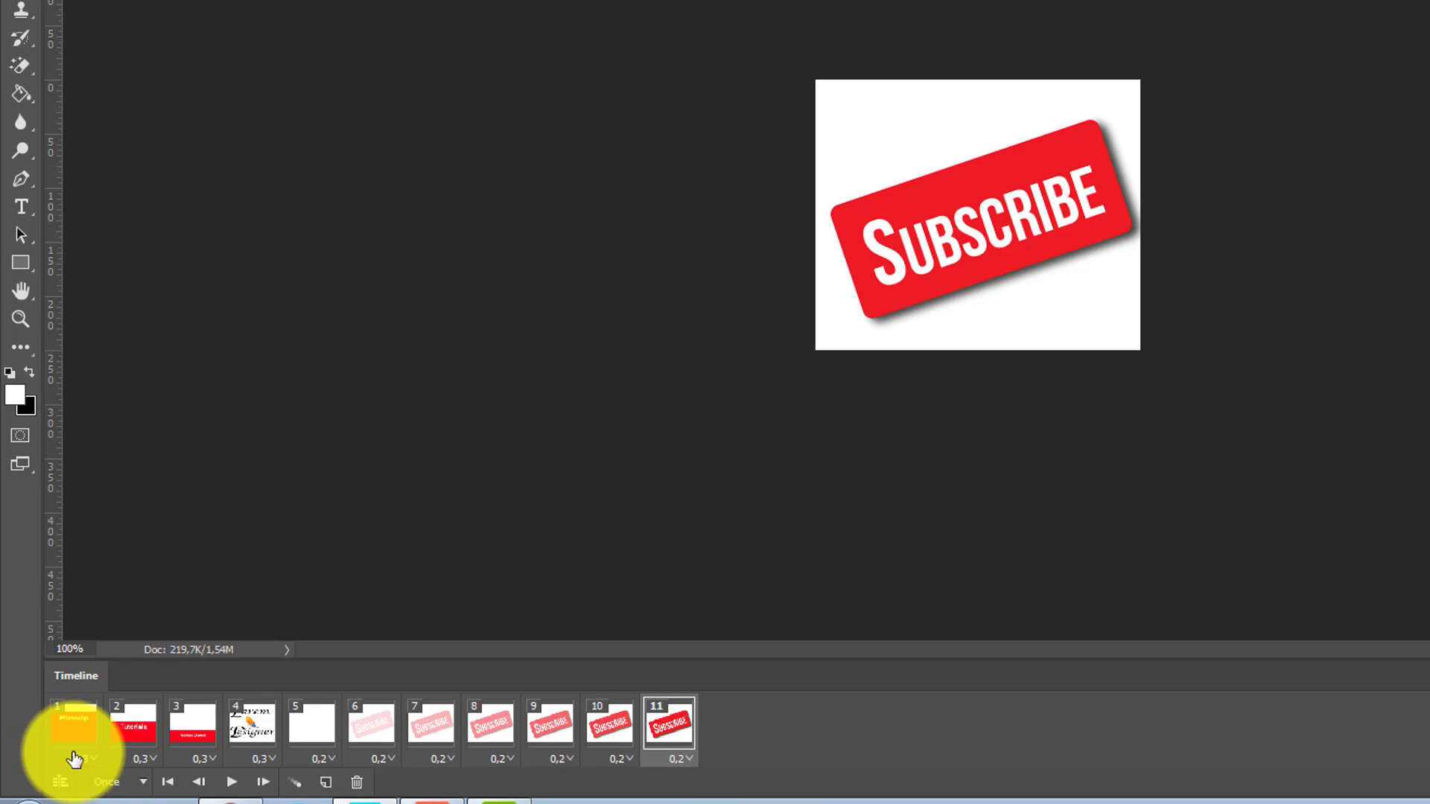
Set the animation looping to Forever and preview it from frame 1
{"action": "left_click", "coordinate": [121, 784]}
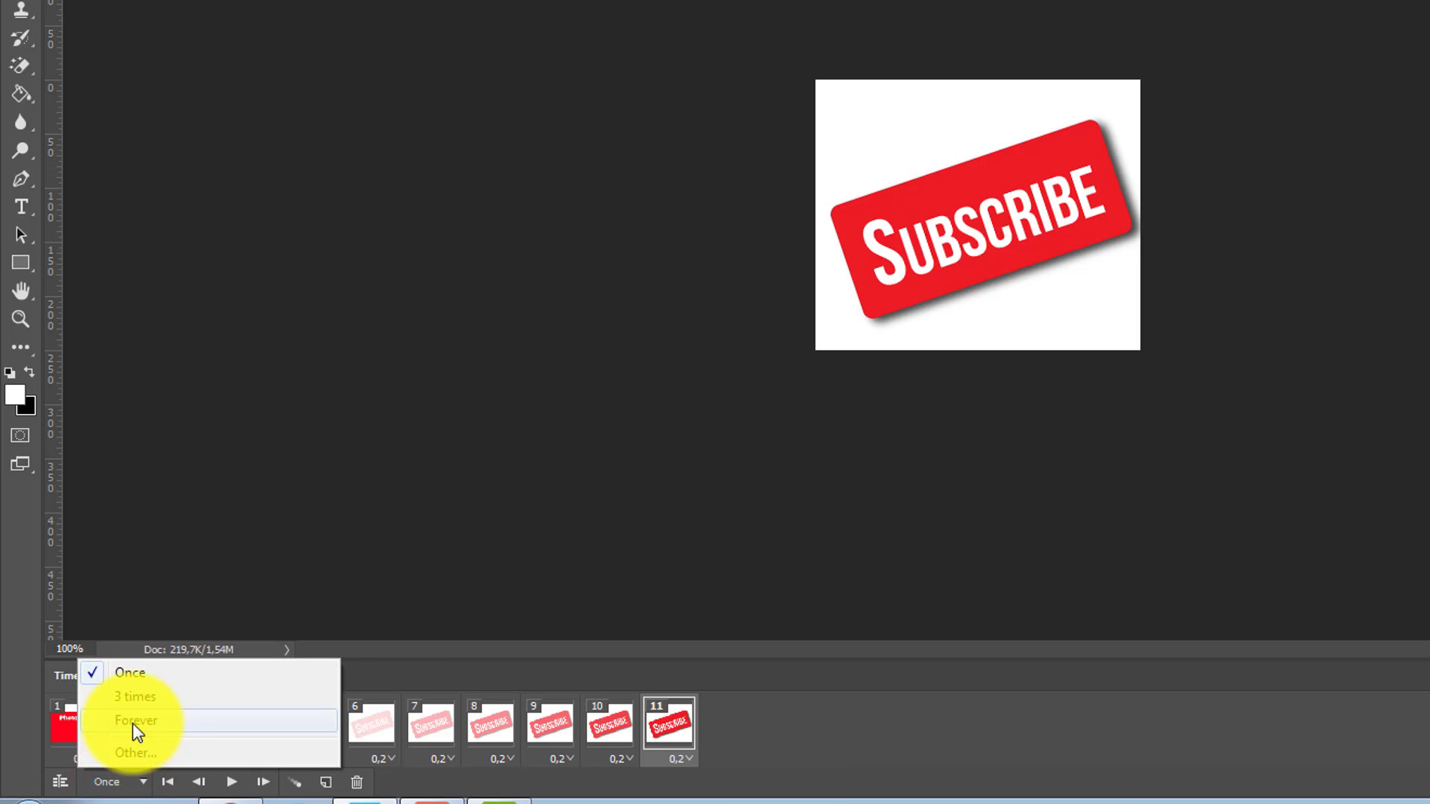
{"action": "left_click", "coordinate": [132, 723]}
{"action": "left_click", "coordinate": [80, 728]}
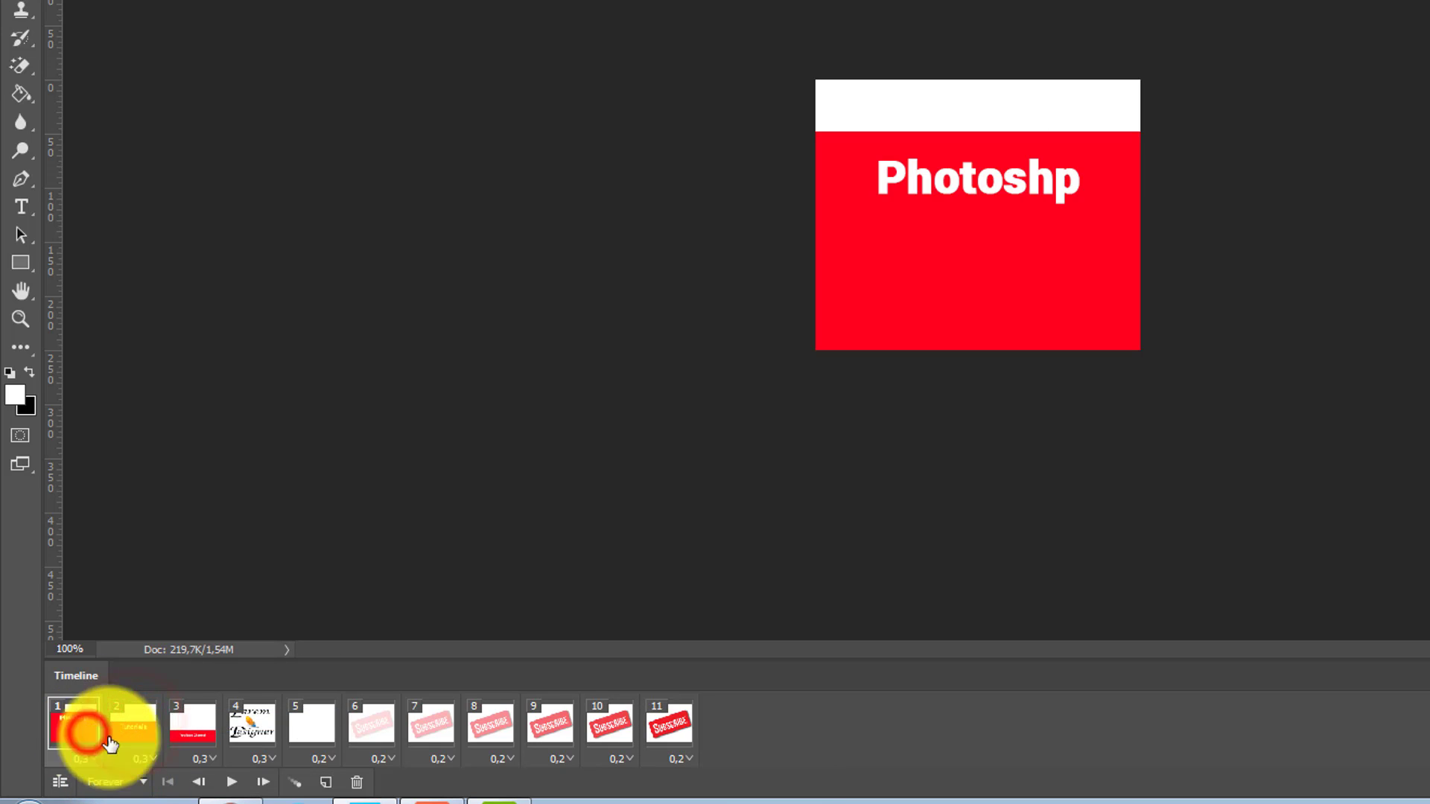
{"action": "left_click", "coordinate": [234, 784]}
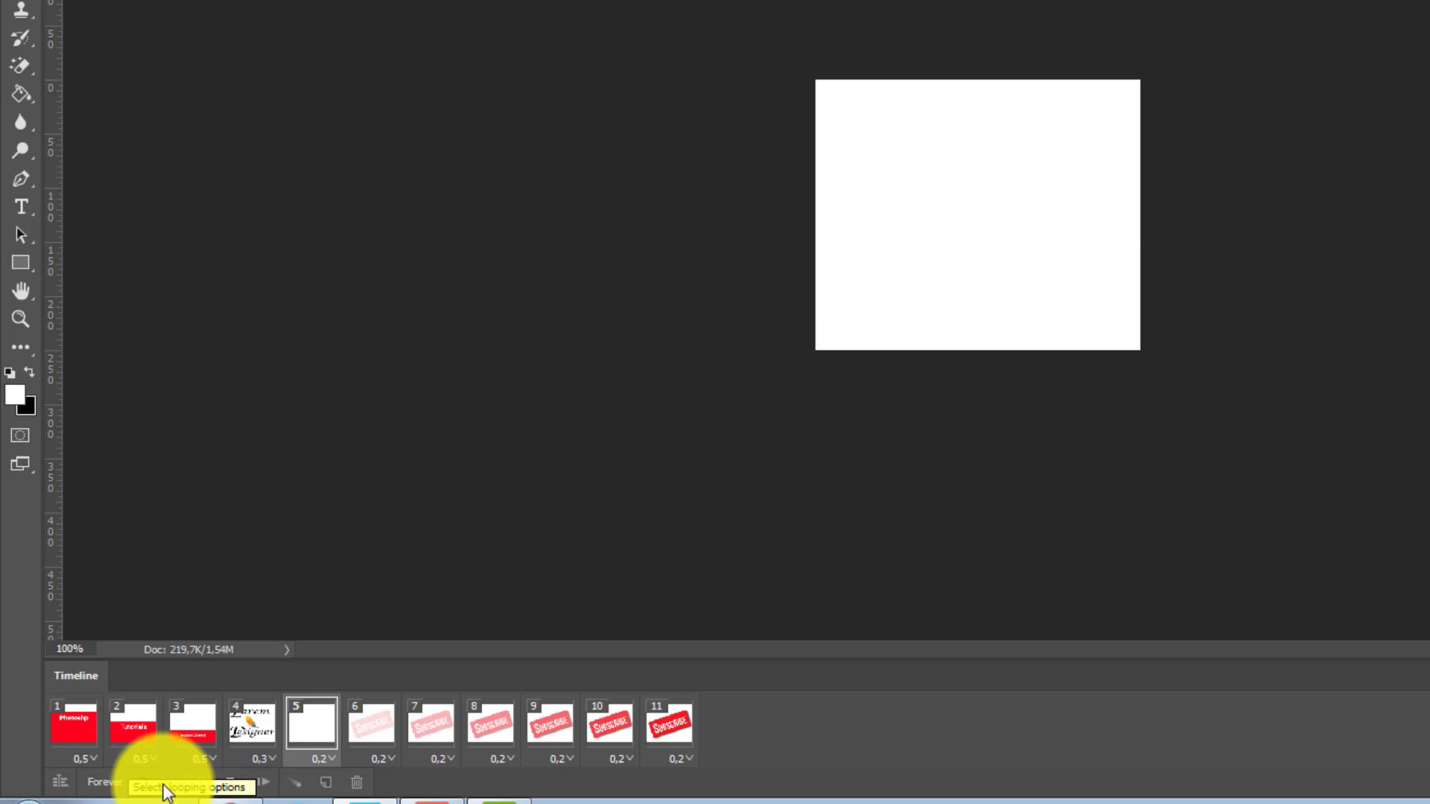
{"action": "left_click", "coordinate": [233, 783]}
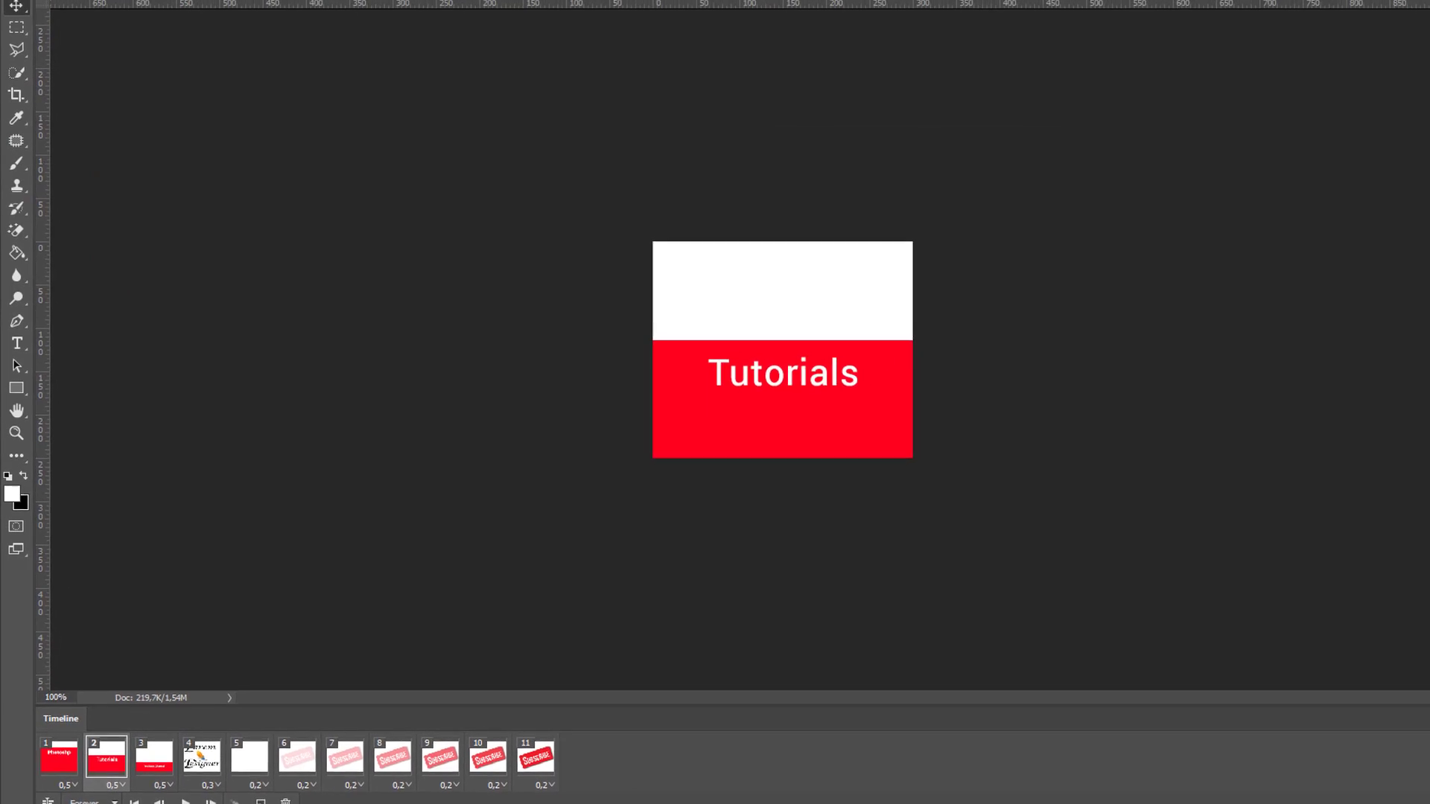
Open File > Export > Save for Web (Legacy) and keep GIF as the format
{"action": "left_click", "coordinate": [44, 11]}
{"action": "mouse_move", "coordinate": [59, 238]}
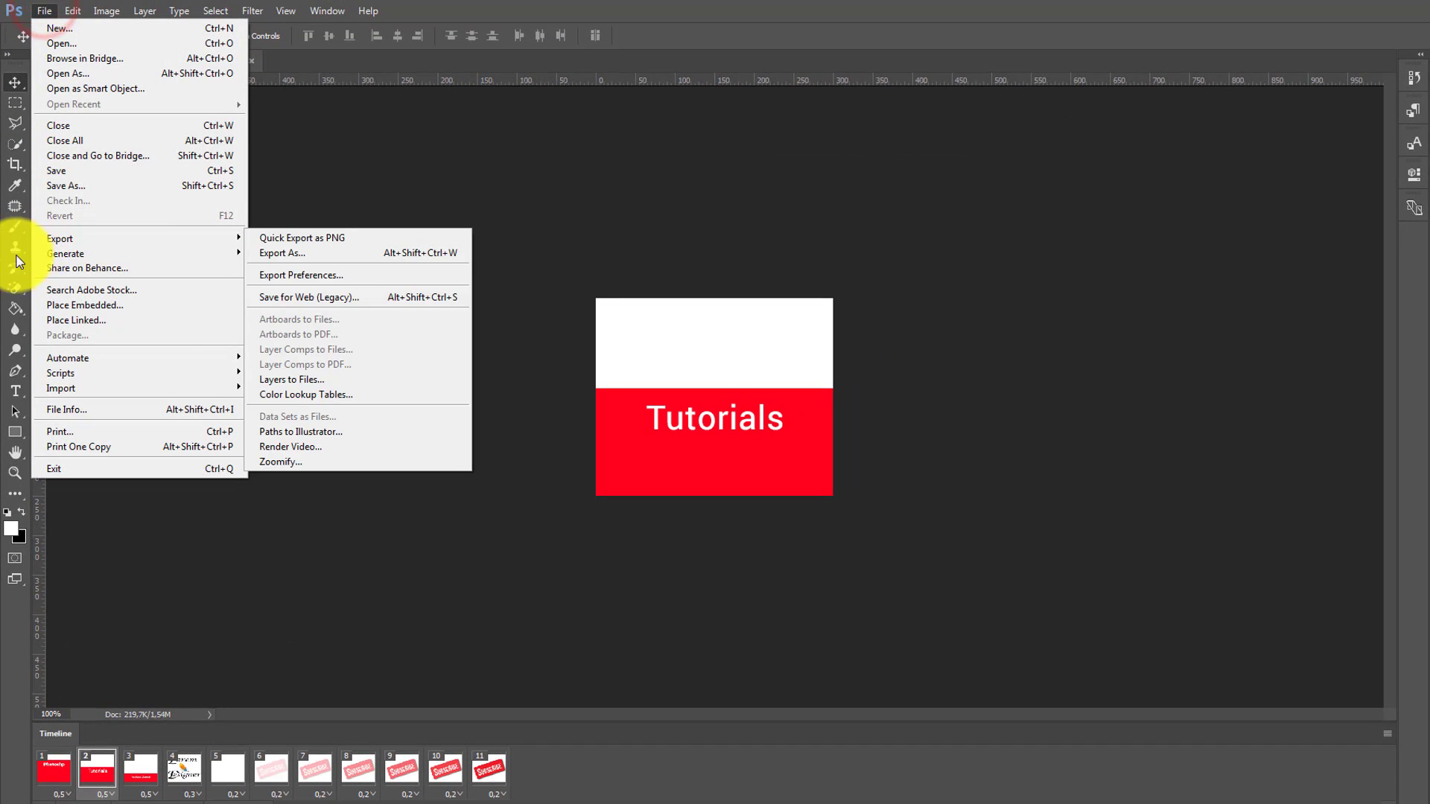
{"action": "left_click", "coordinate": [289, 298]}
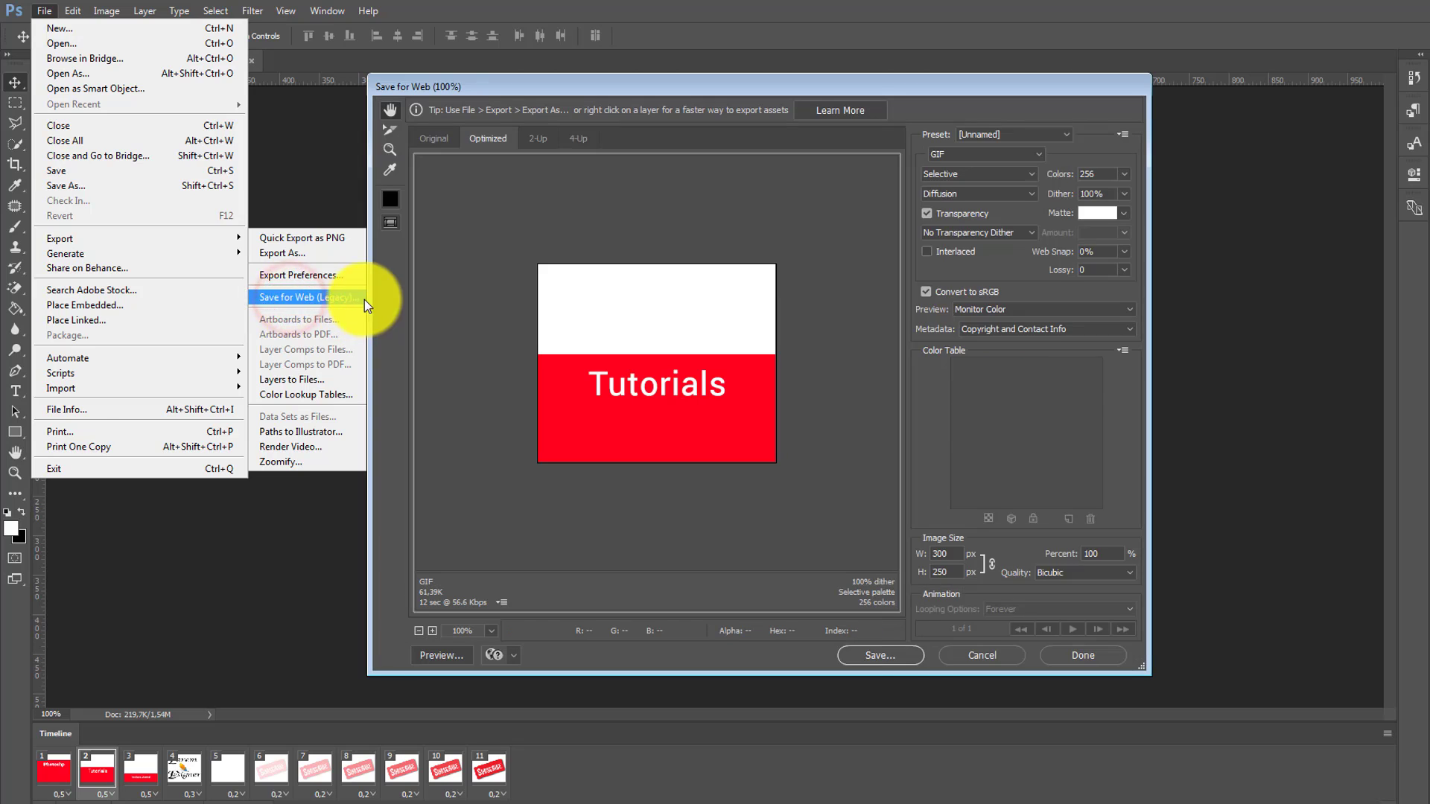
{"action": "left_click", "coordinate": [994, 153]}
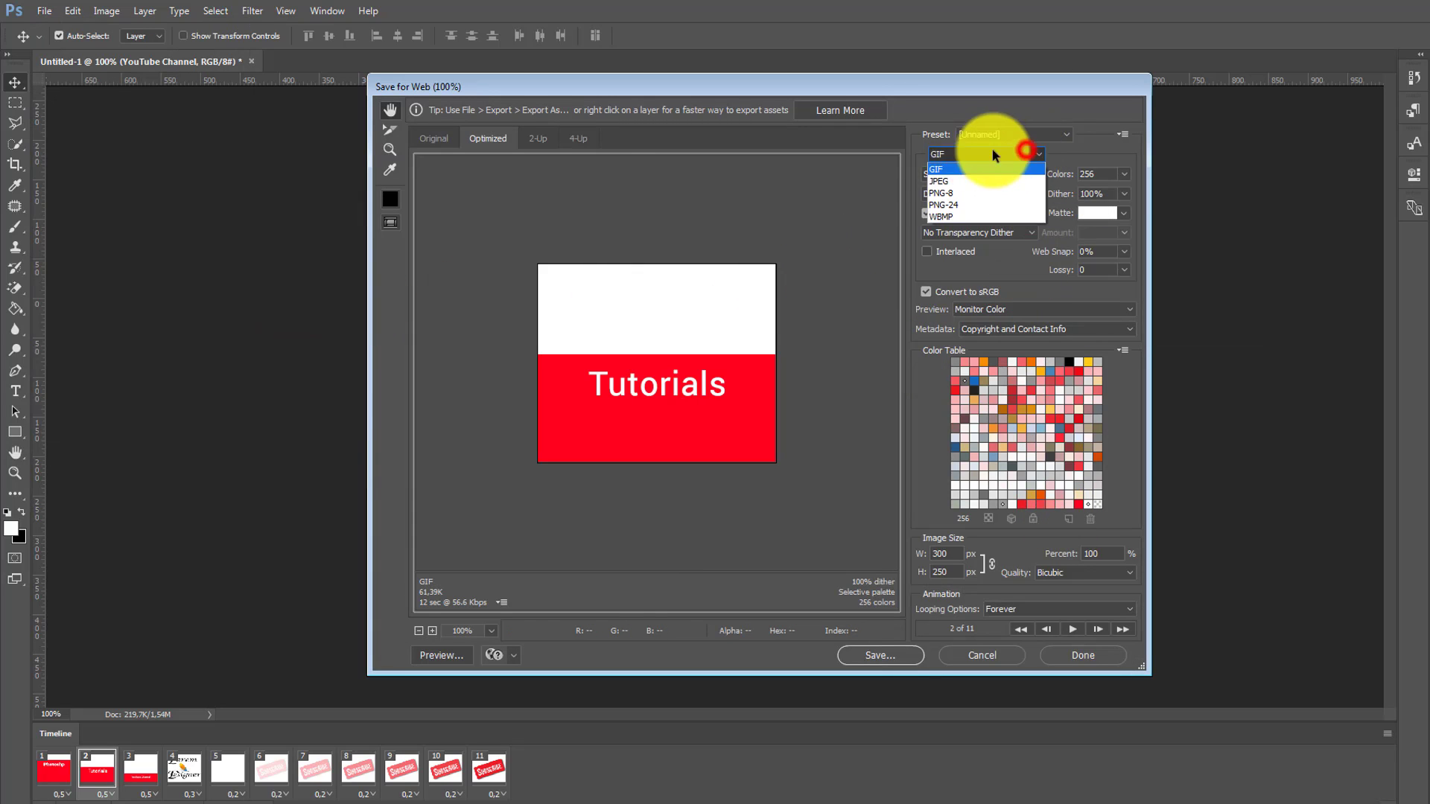
{"action": "left_click", "coordinate": [952, 170]}
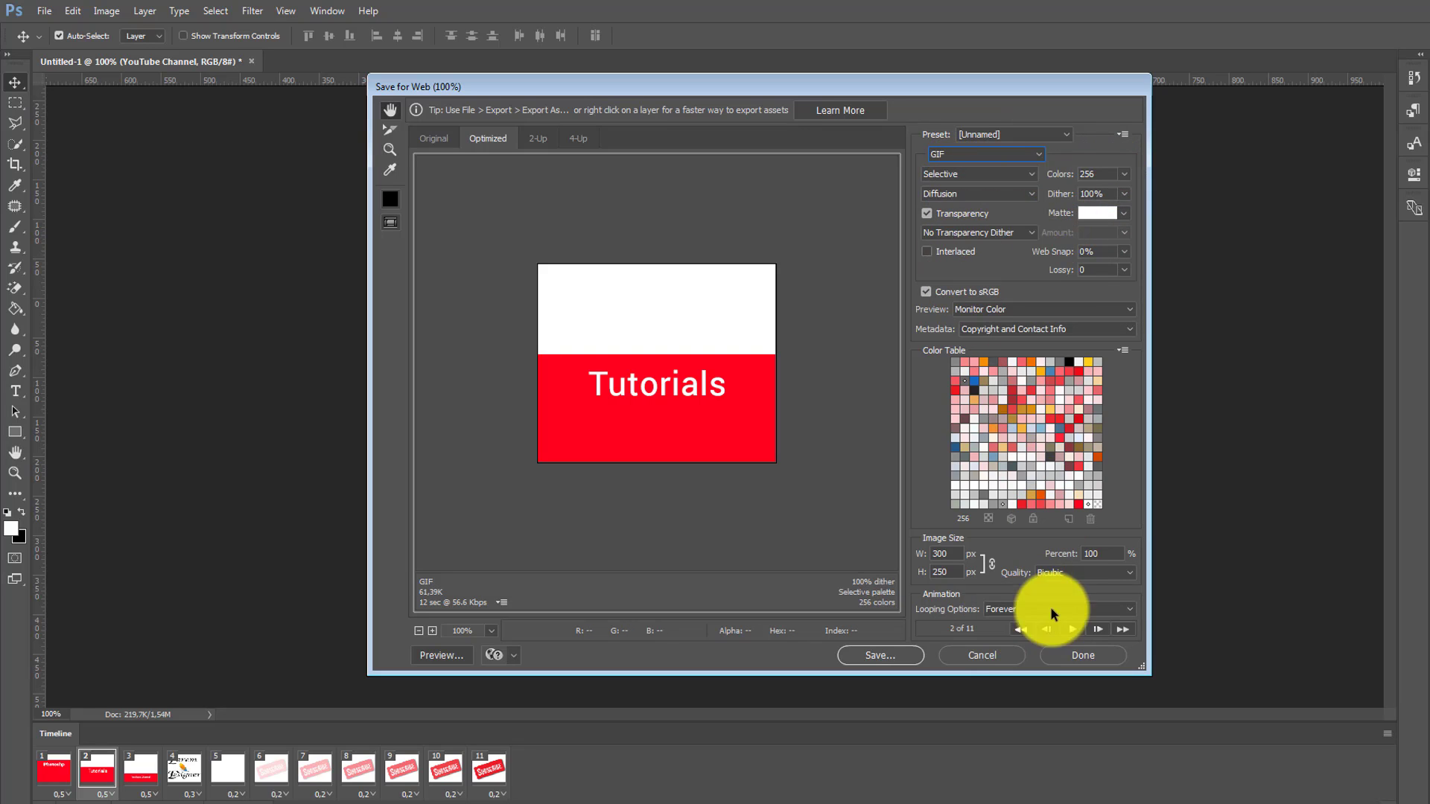
Set the export Looping Options to Forever
{"action": "left_click", "coordinate": [1000, 609]}
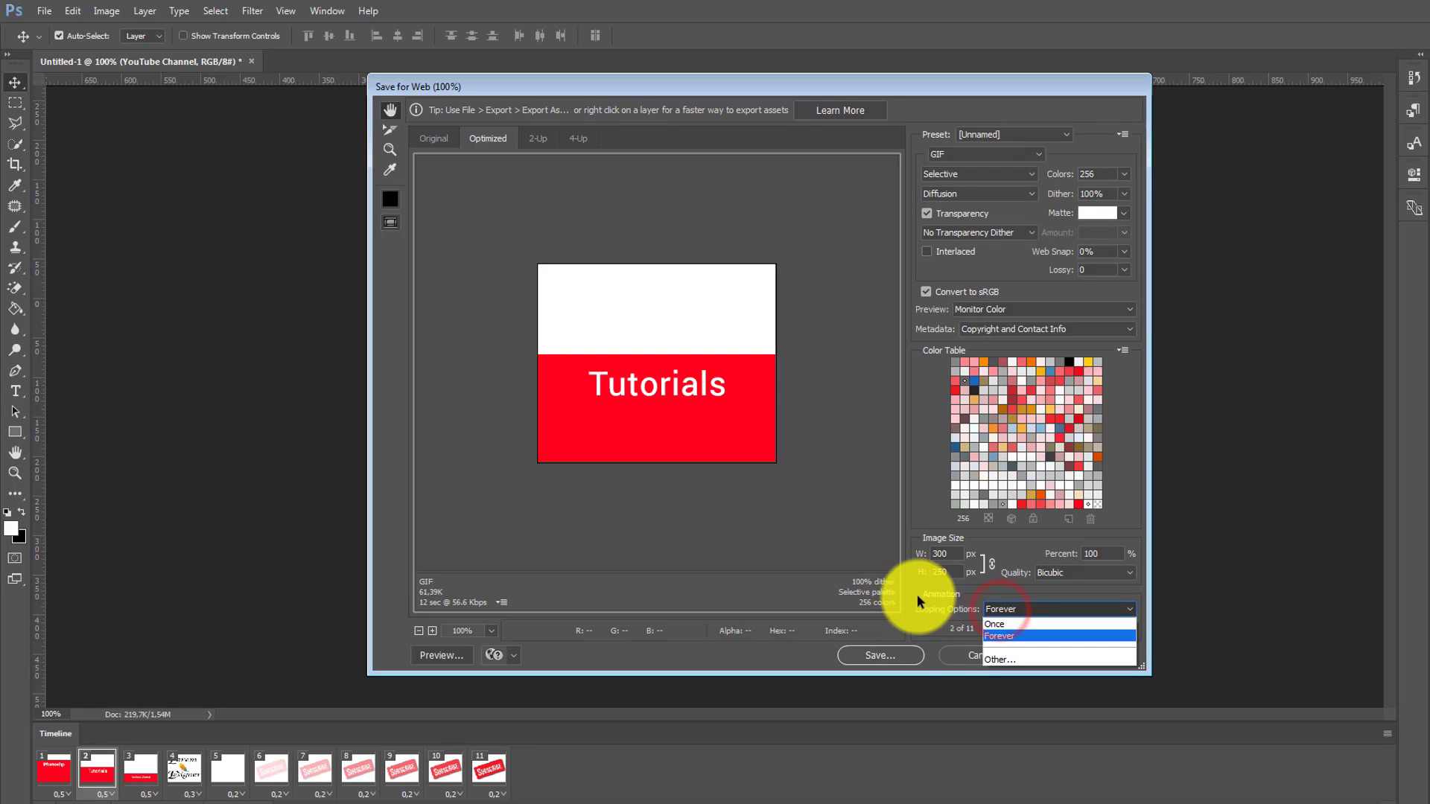
{"action": "left_click", "coordinate": [982, 610]}
{"action": "left_click", "coordinate": [983, 610]}
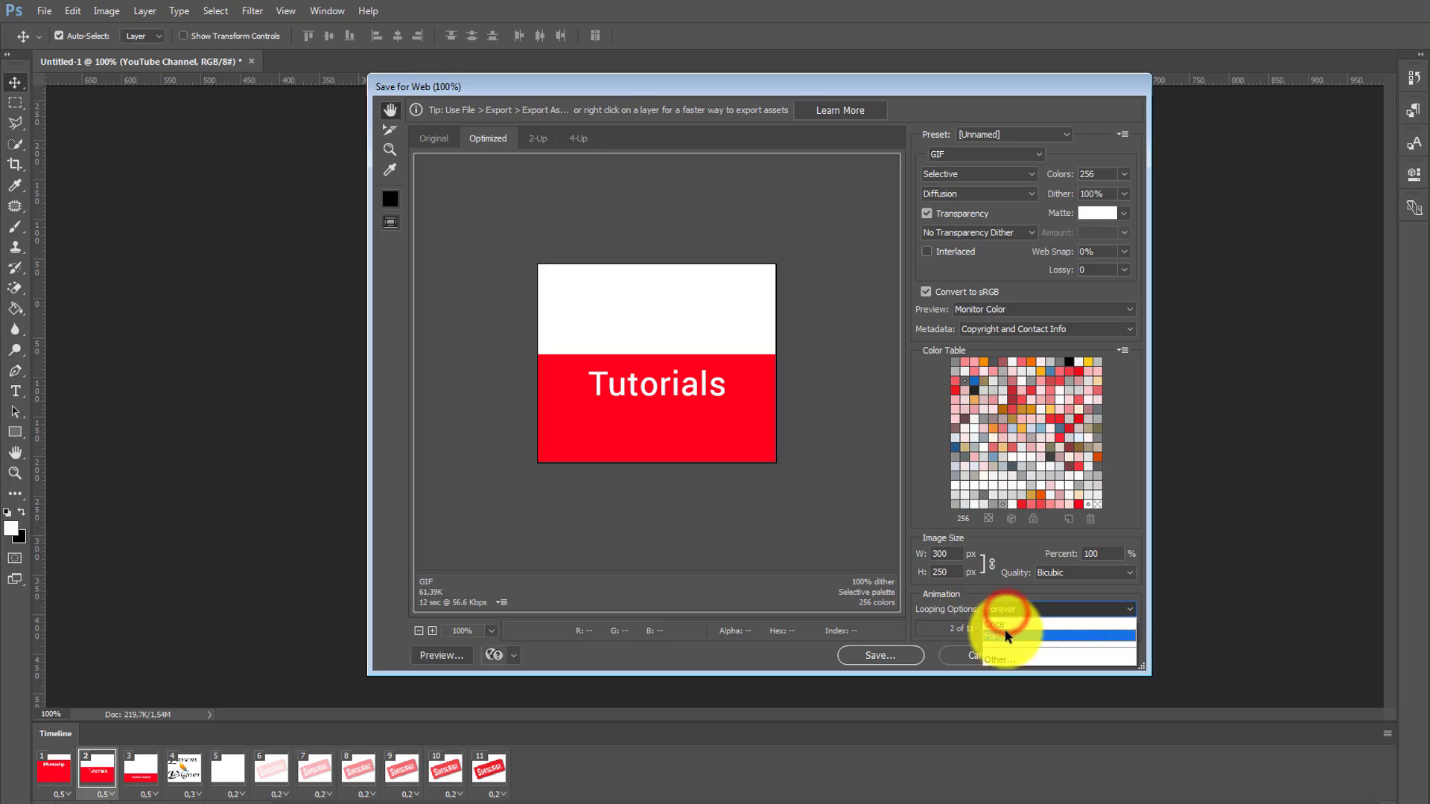
{"action": "left_click", "coordinate": [1001, 625]}
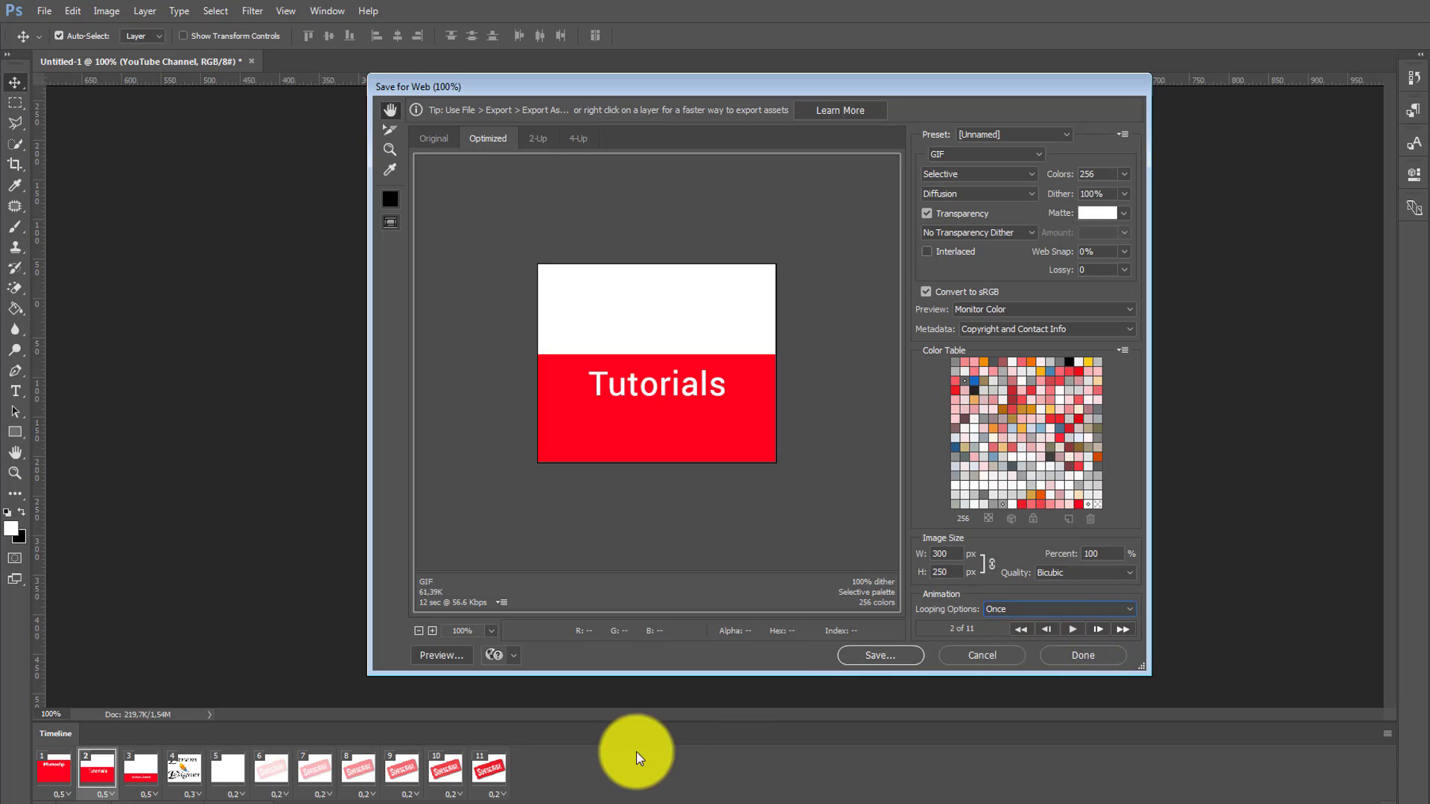
{"action": "left_click", "coordinate": [998, 609]}
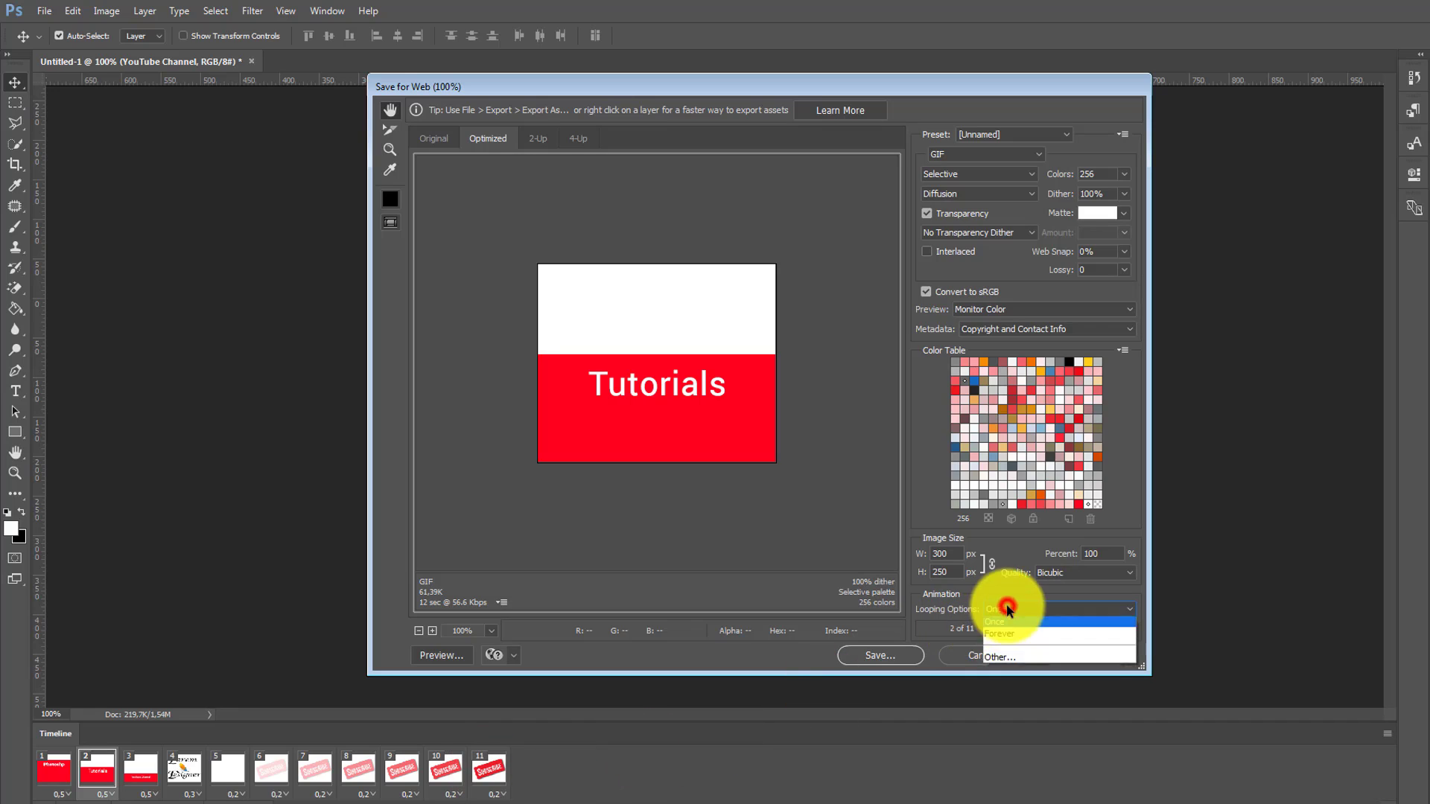
{"action": "left_click", "coordinate": [997, 638]}
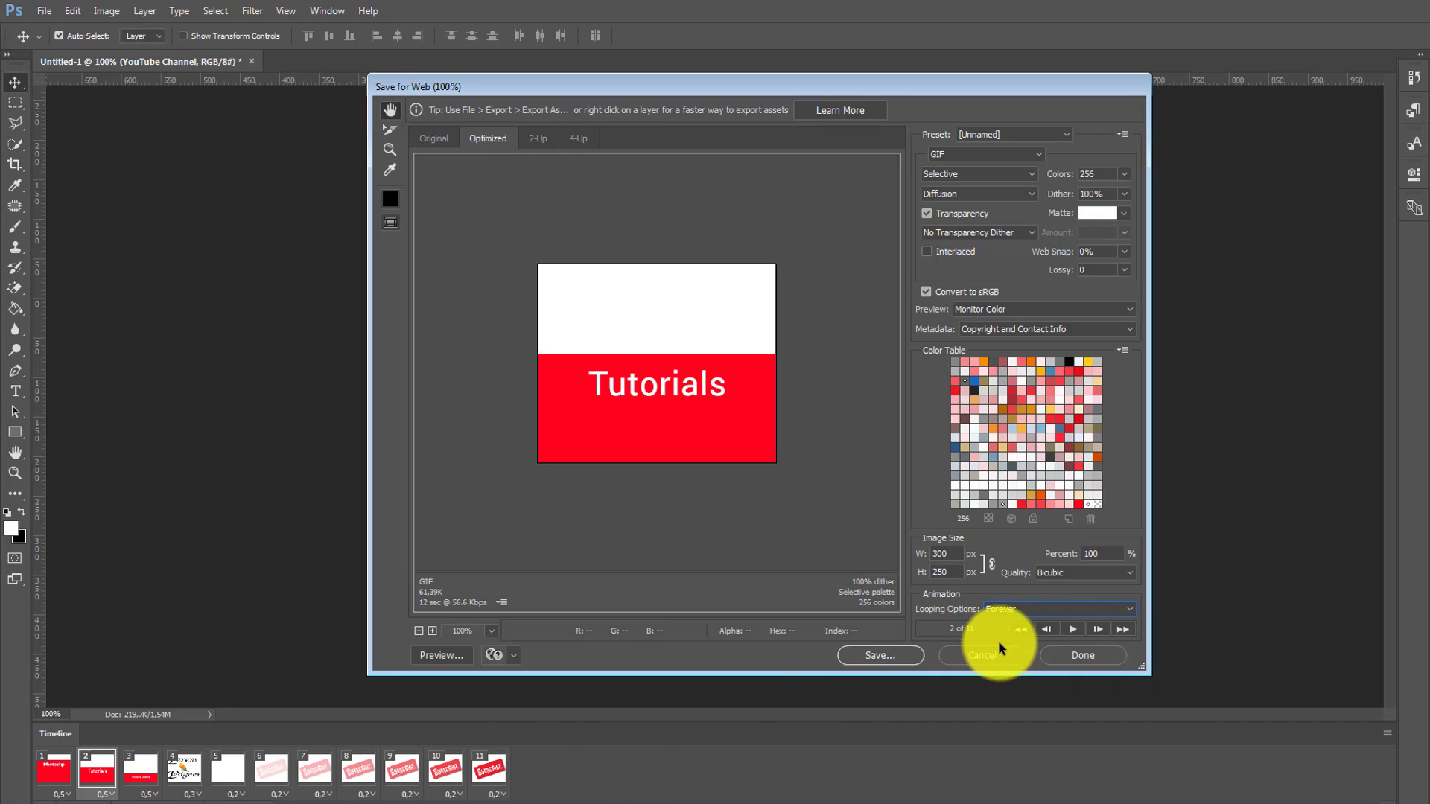
Save the optimized GIF to the Desktop as Images Only, named 'Larem Designer'
{"action": "left_click", "coordinate": [883, 658]}
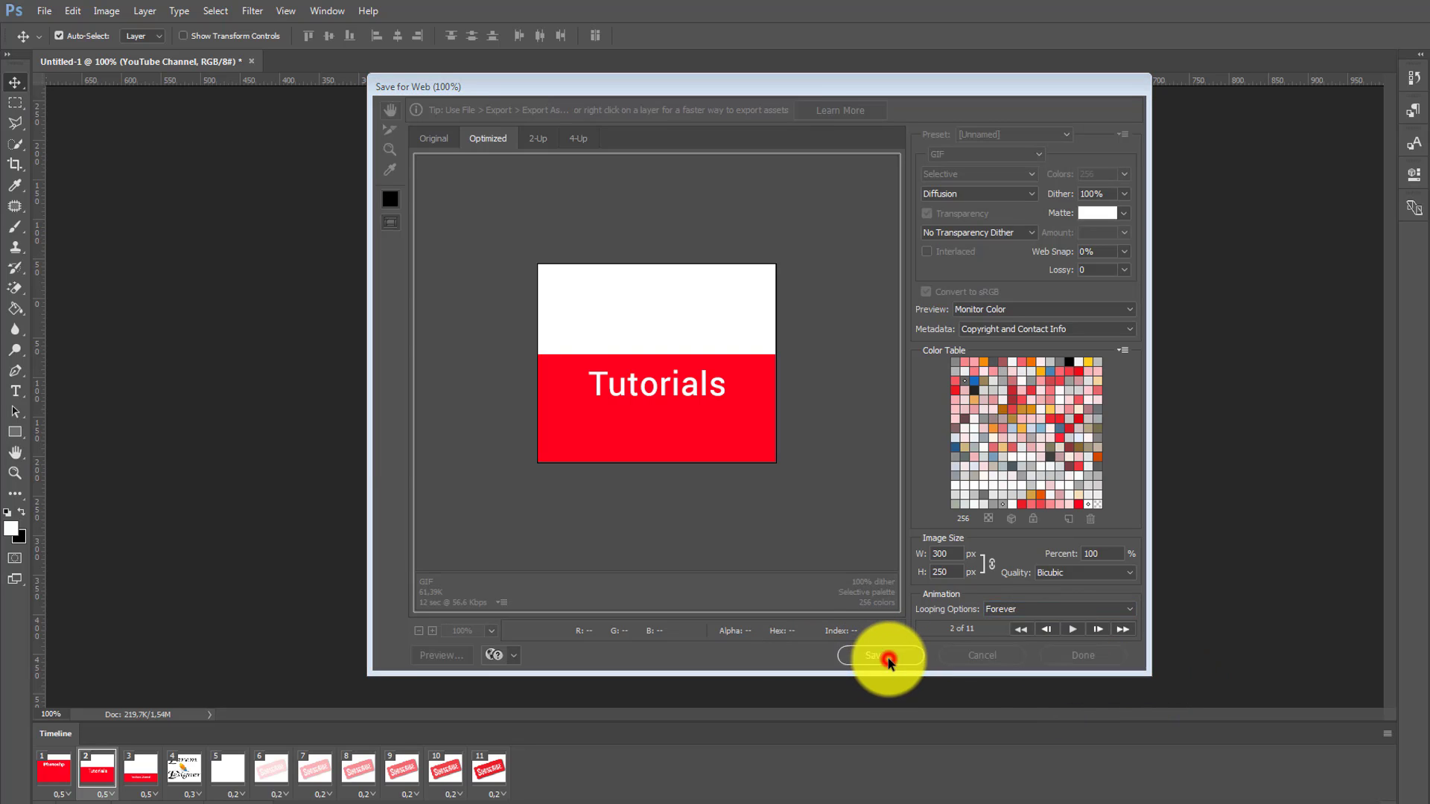
{"action": "left_click", "coordinate": [425, 311]}
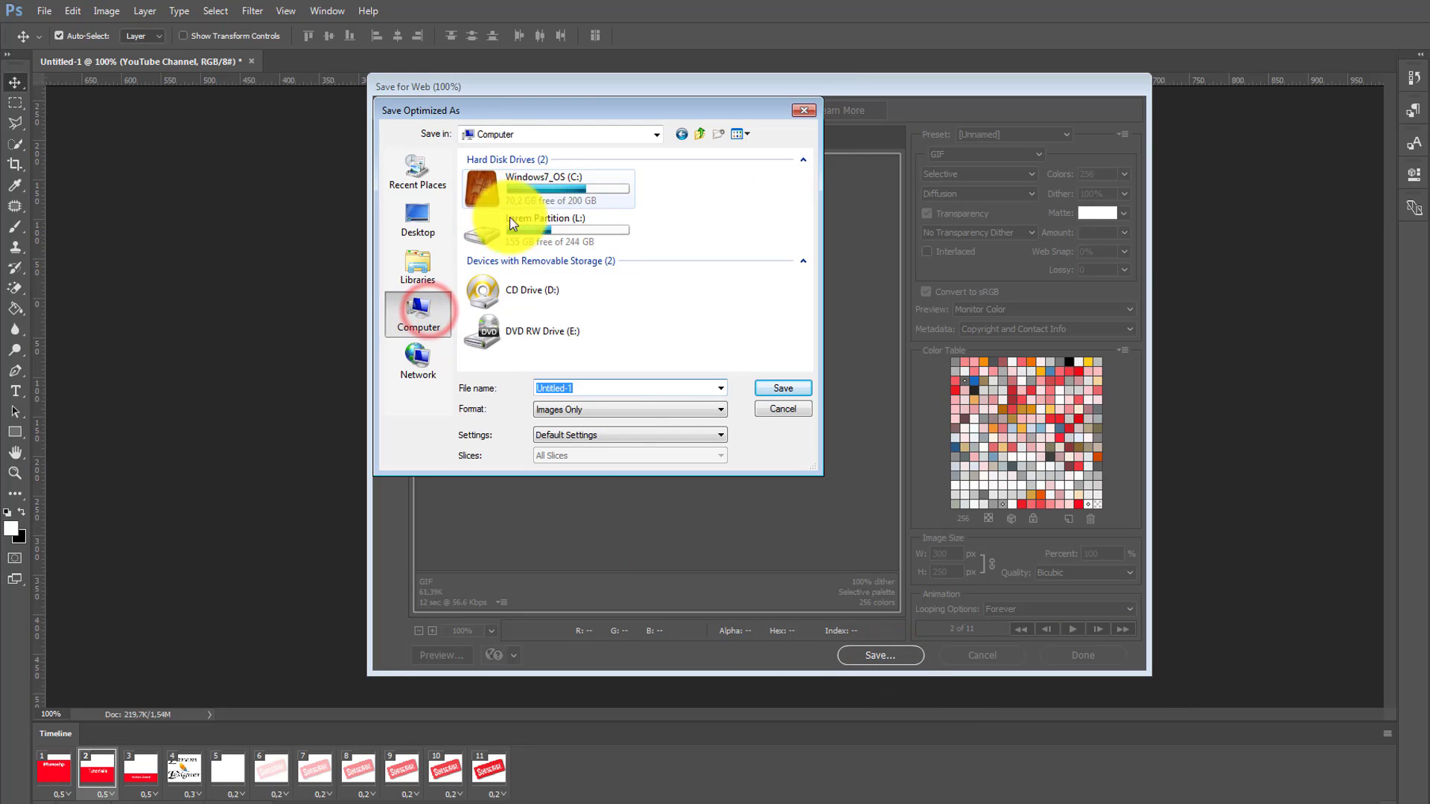
{"action": "left_click", "coordinate": [417, 214]}
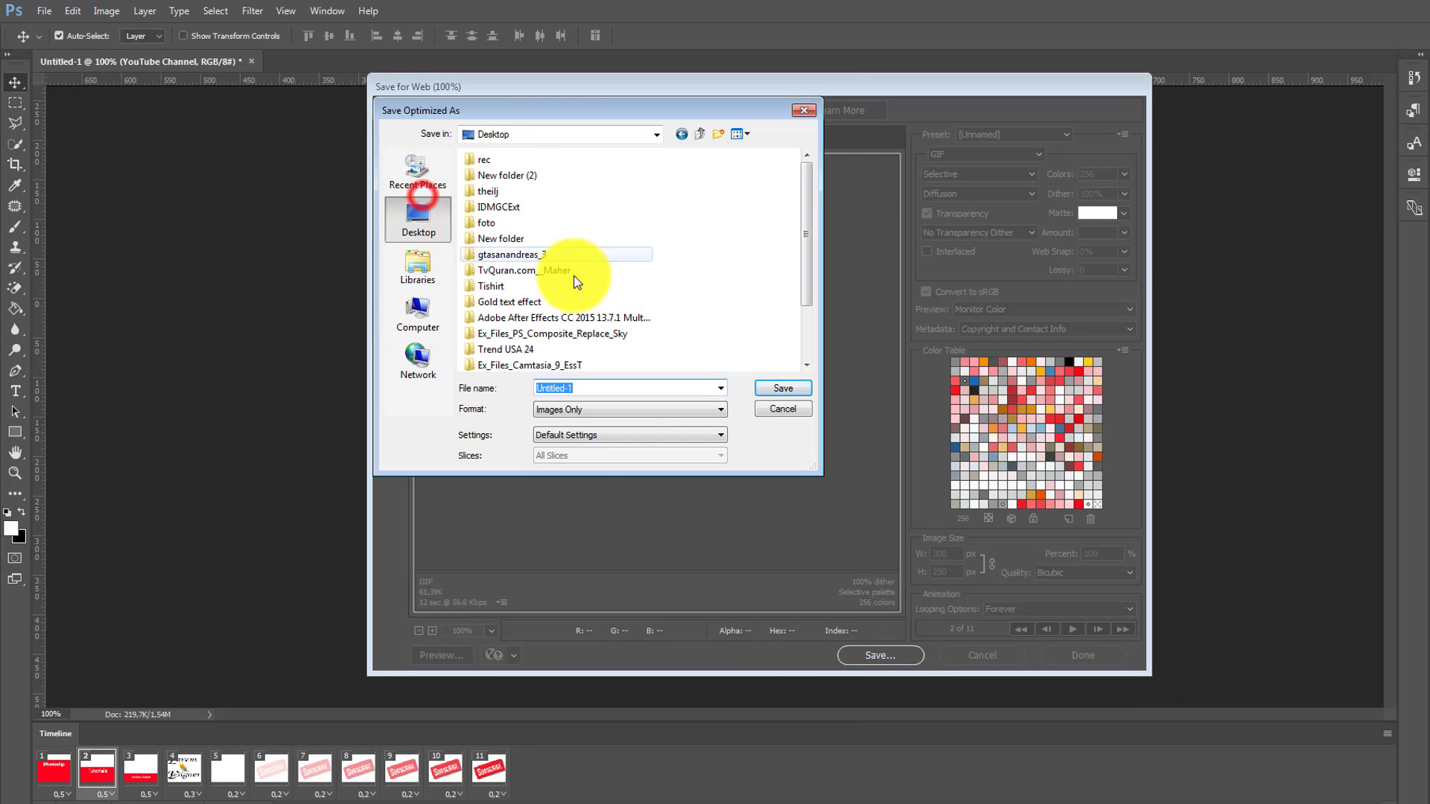
{"action": "left_click", "coordinate": [636, 409]}
{"action": "left_click", "coordinate": [585, 402]}
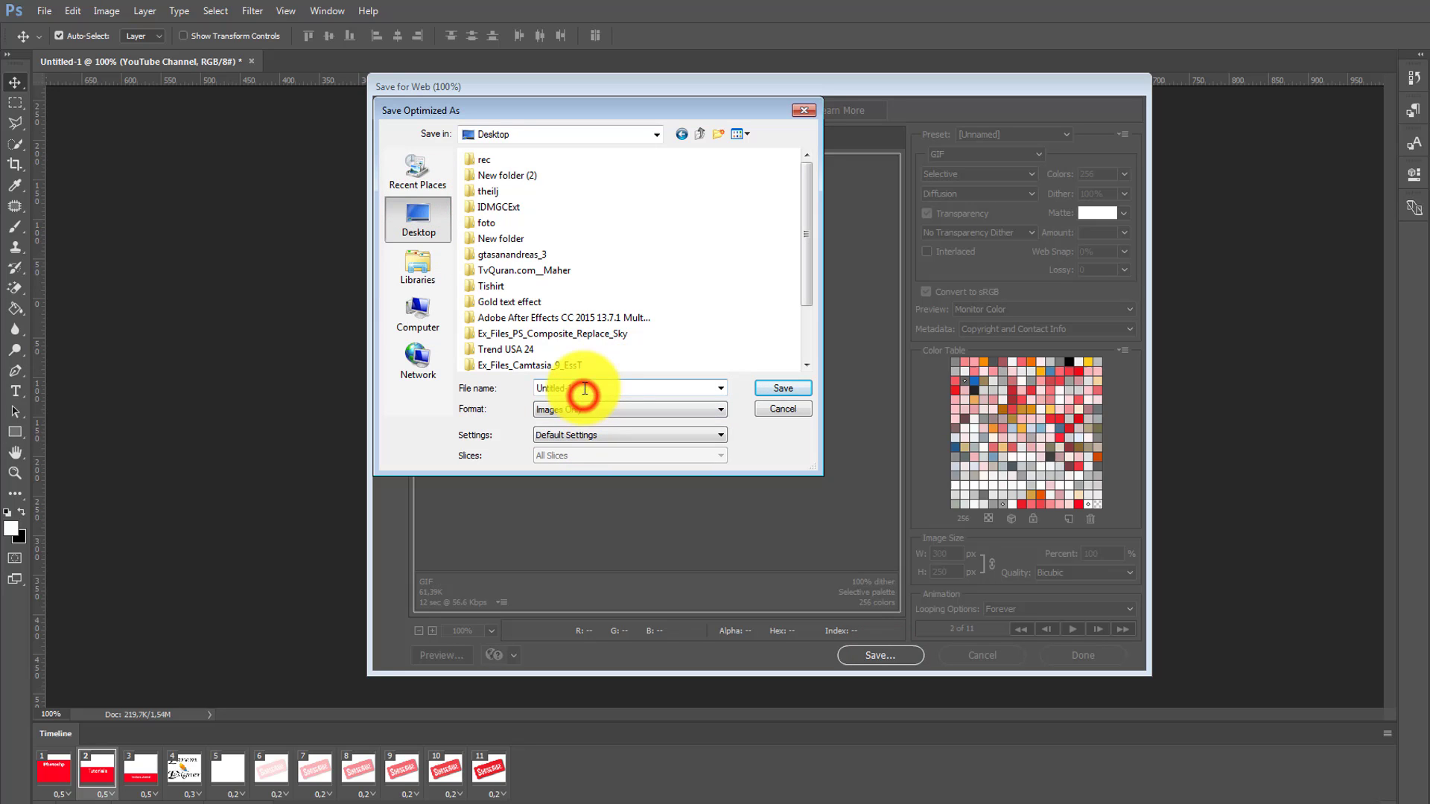
{"action": "type", "text": "Larem Desi"}
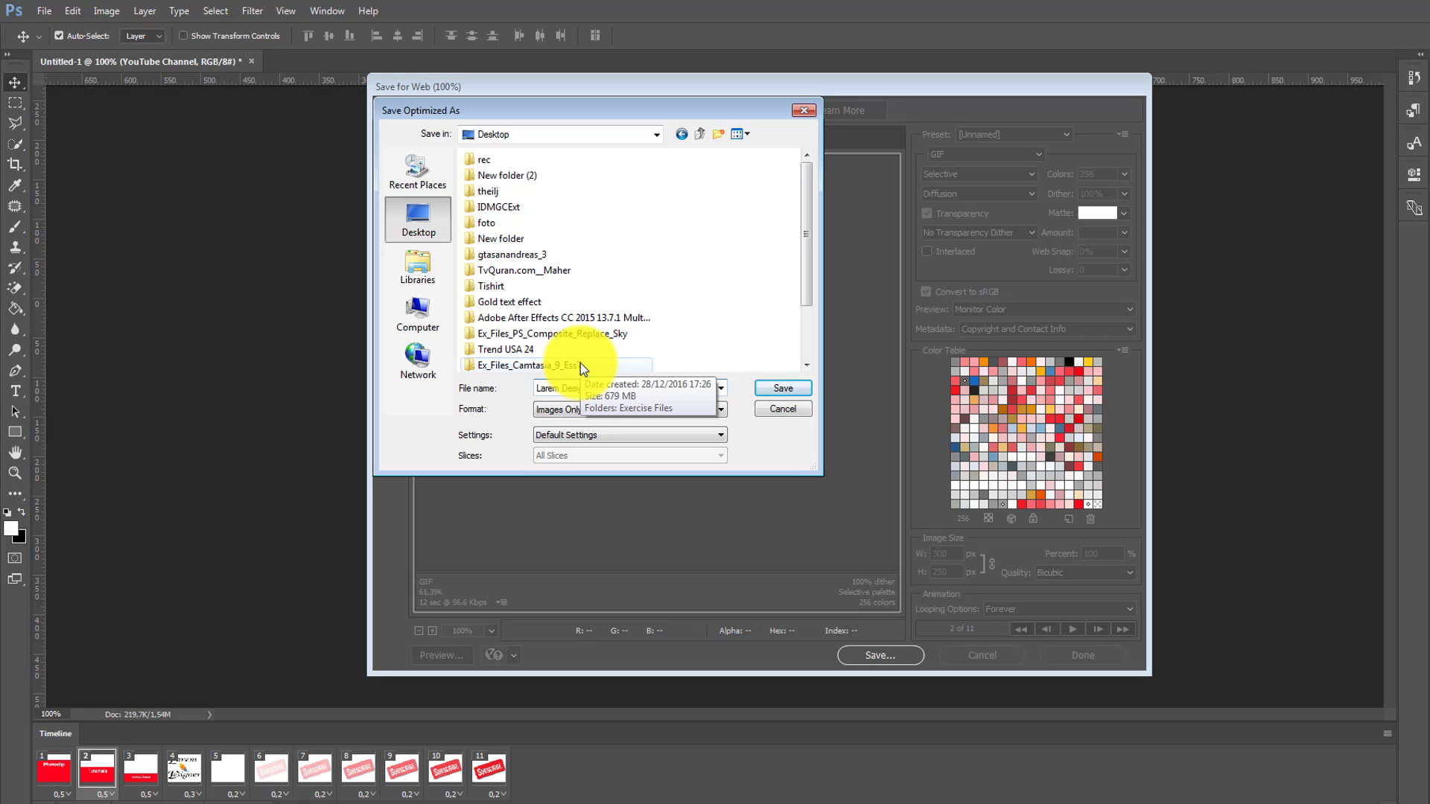
{"action": "type", "text": "gner"}
{"action": "key", "text": "Return"}
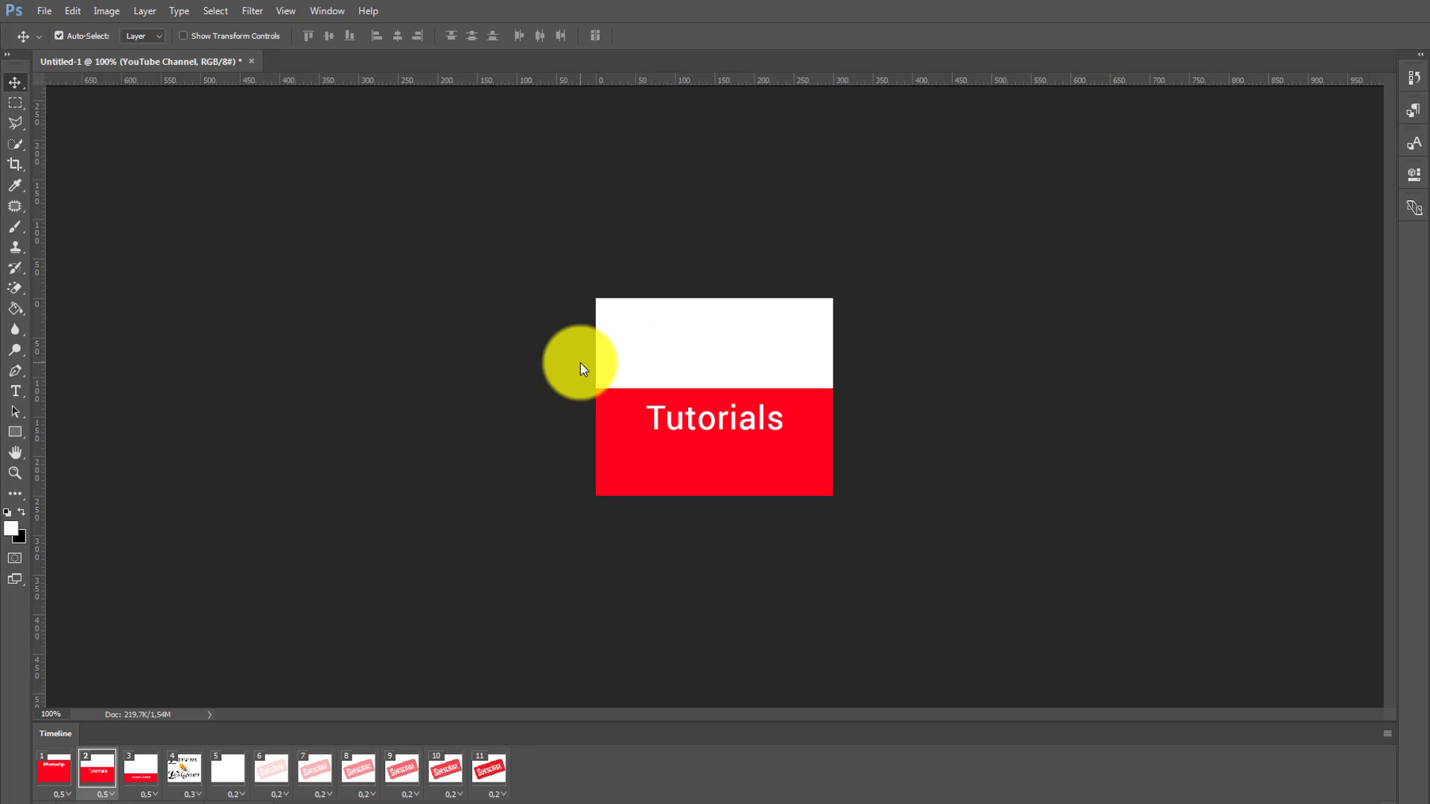
Select the exported Larem Designer GIF on the desktop and open it to view the animation
{"action": "left_click_drag", "start_coordinate": [146, 59], "coordinate": [425, 351]}
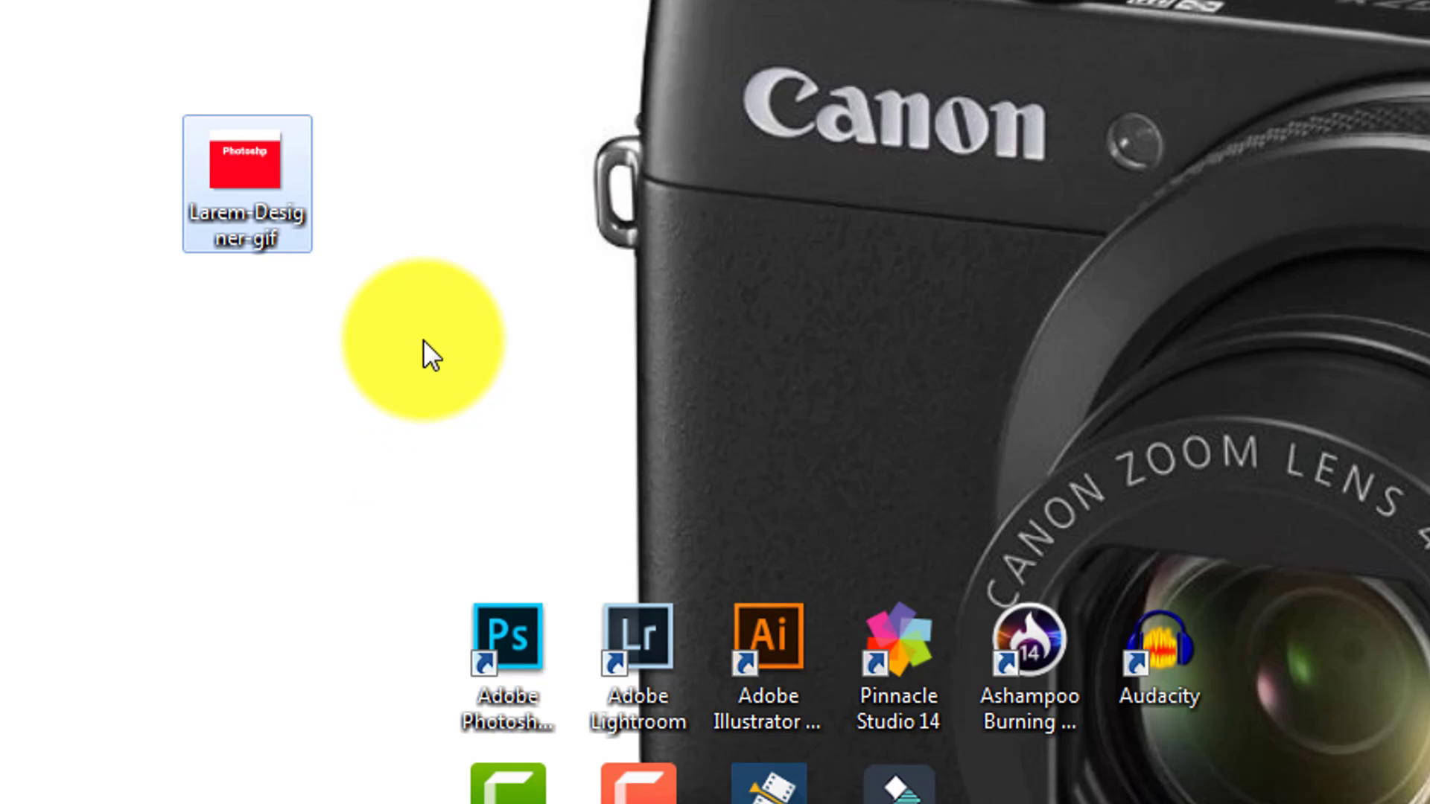
{"action": "double_click", "coordinate": [266, 187]}
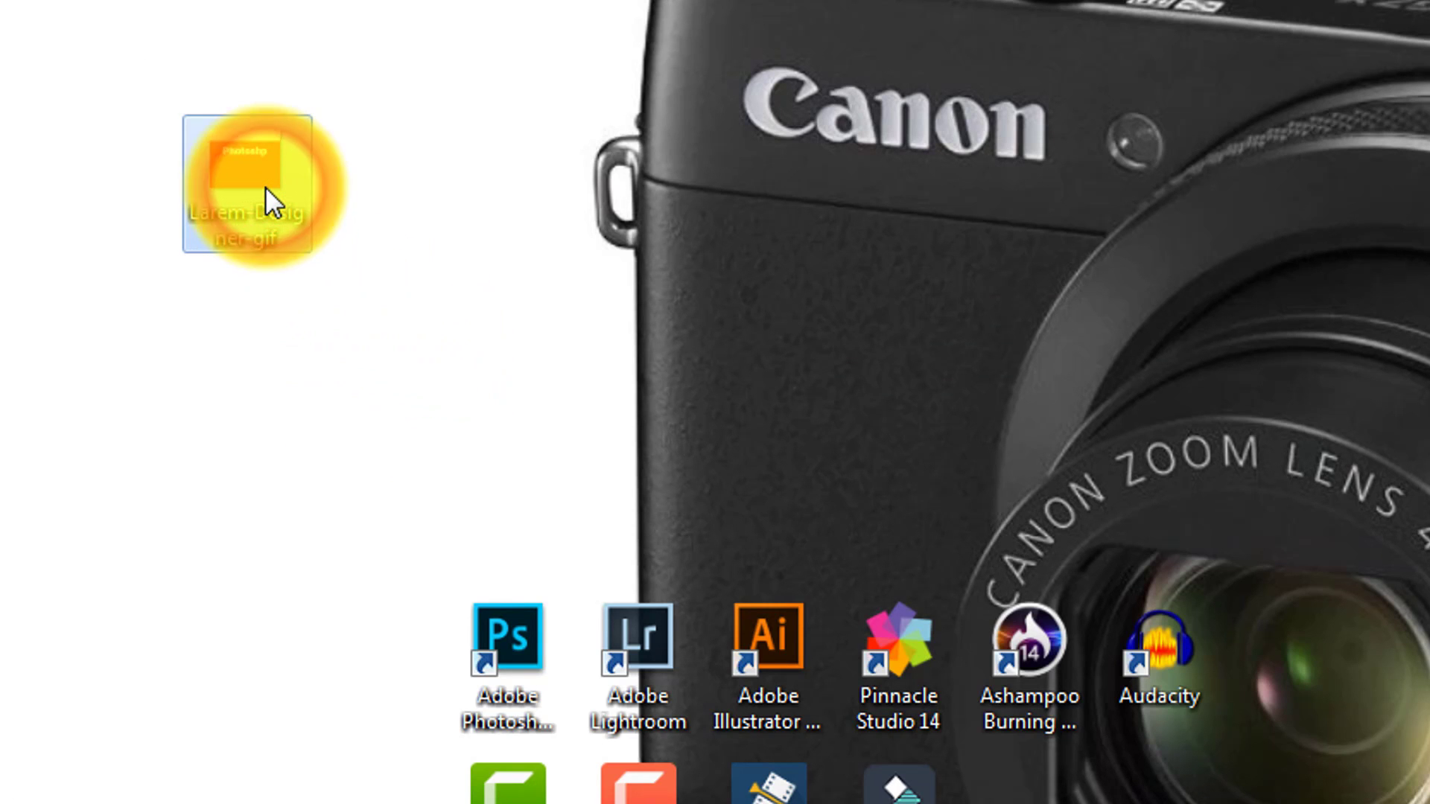